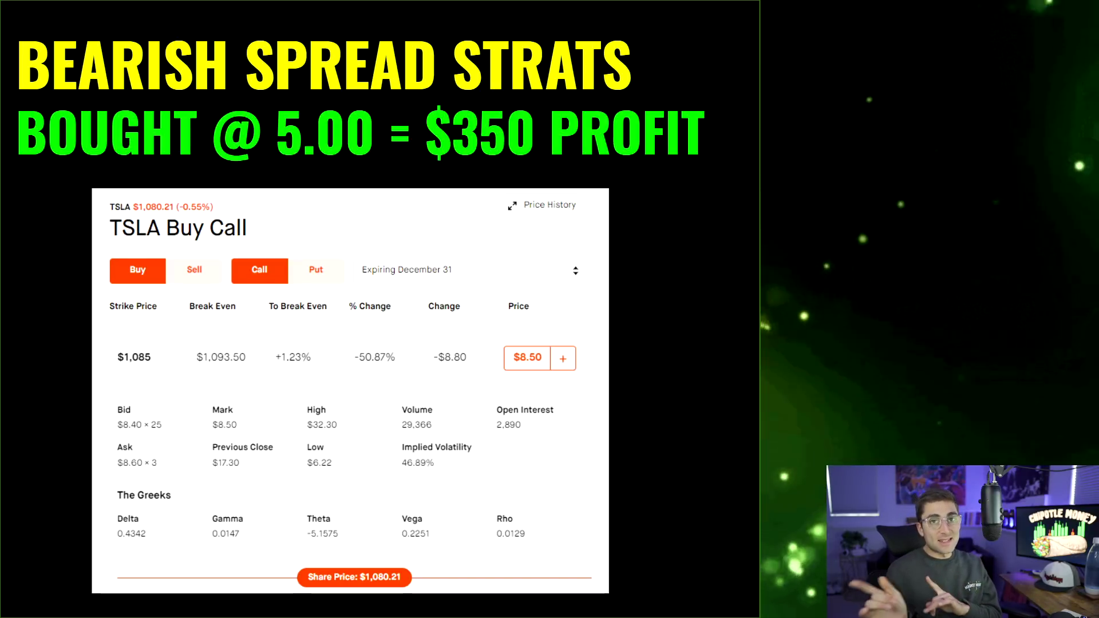
Step: Exit the slideshow and switch to the SPY options chain on Robinhood, viewing its ticker and share price
{"action": "key", "text": "Escape"}
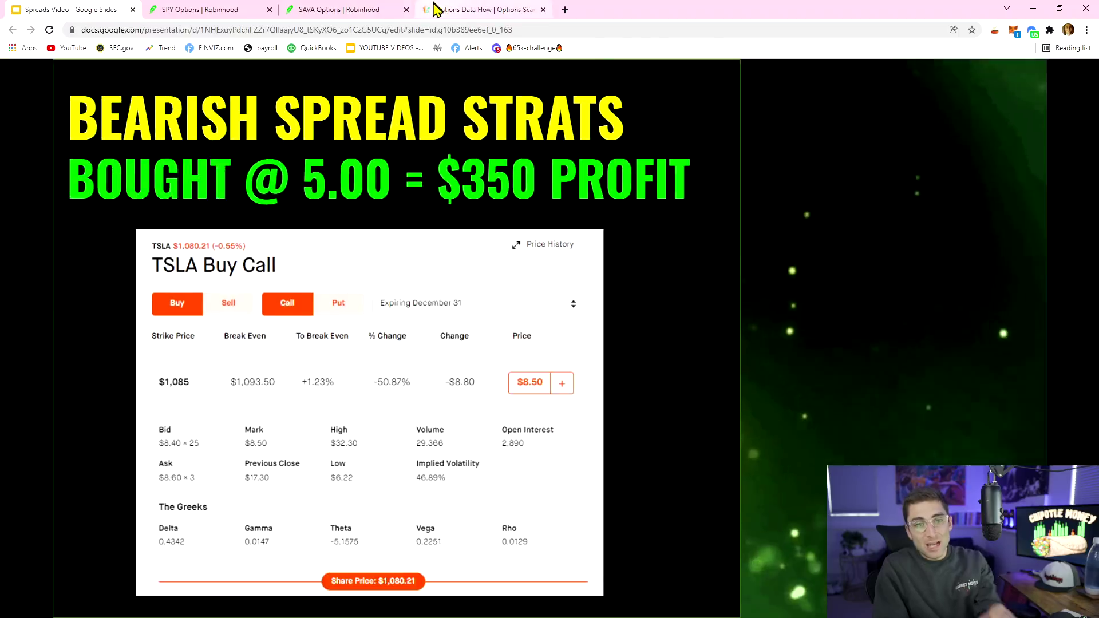
{"action": "left_click", "coordinate": [222, 11]}
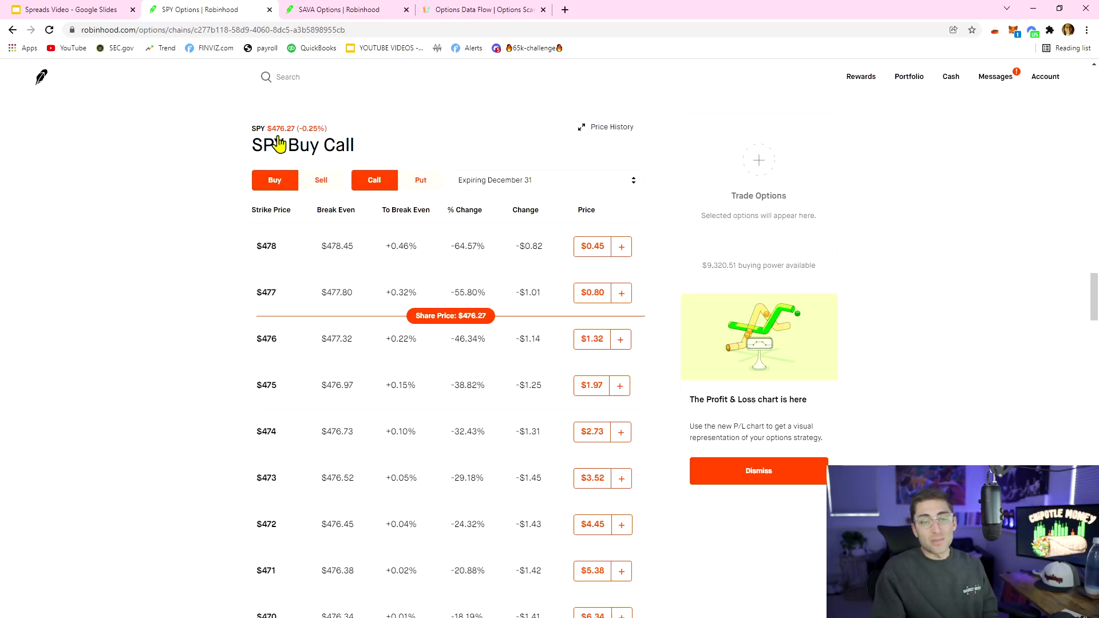
{"action": "scroll", "coordinate": [305, 145], "scroll_direction": "up", "scroll_amount": 5}
{"action": "scroll", "coordinate": [304, 145], "scroll_direction": "up", "scroll_amount": 2}
{"action": "scroll", "coordinate": [300, 143], "scroll_direction": "up", "scroll_amount": 1}
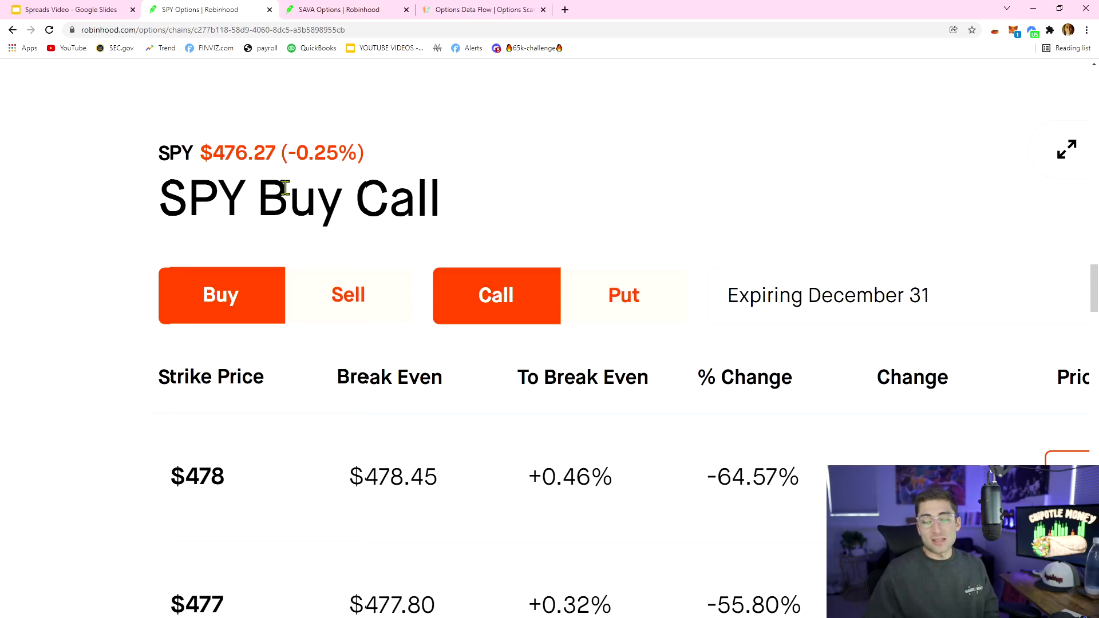
Step: Add a buy leg for the $476 SPY call expiring December 31
{"action": "scroll", "coordinate": [285, 188], "scroll_direction": "down", "scroll_amount": 5}
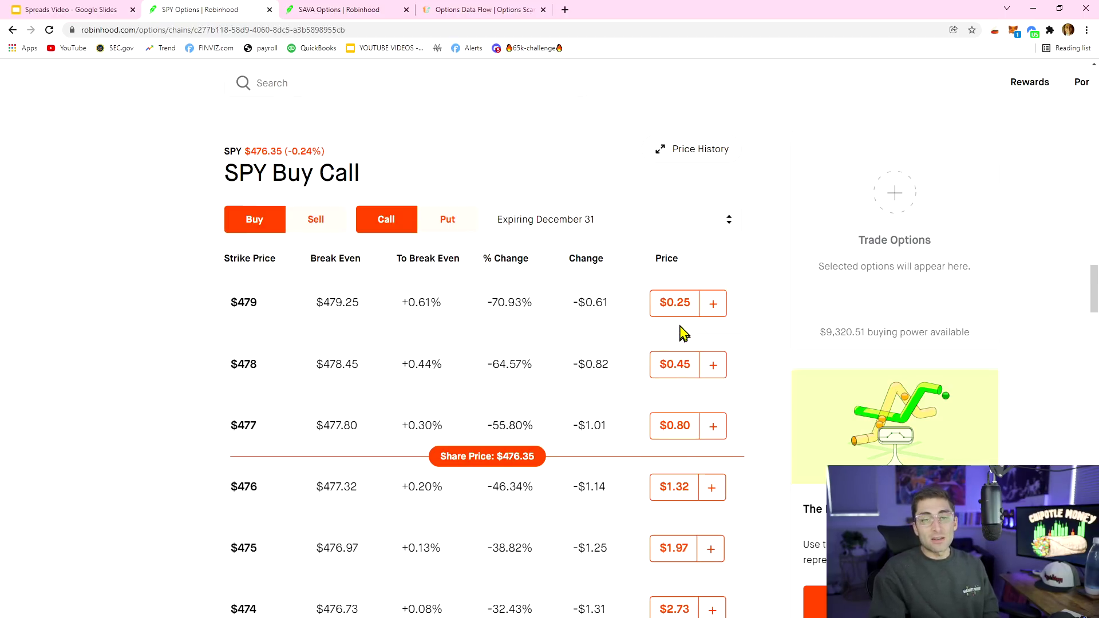
{"action": "scroll", "coordinate": [676, 297], "scroll_direction": "down", "scroll_amount": 2}
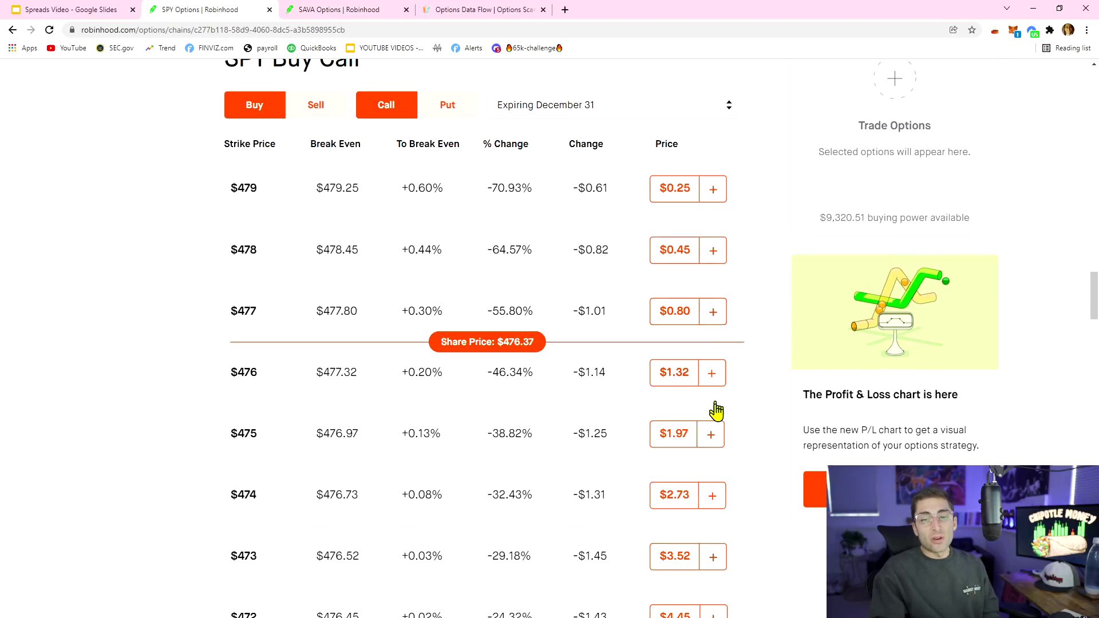
{"action": "scroll", "coordinate": [631, 372], "scroll_direction": "up", "scroll_amount": 1}
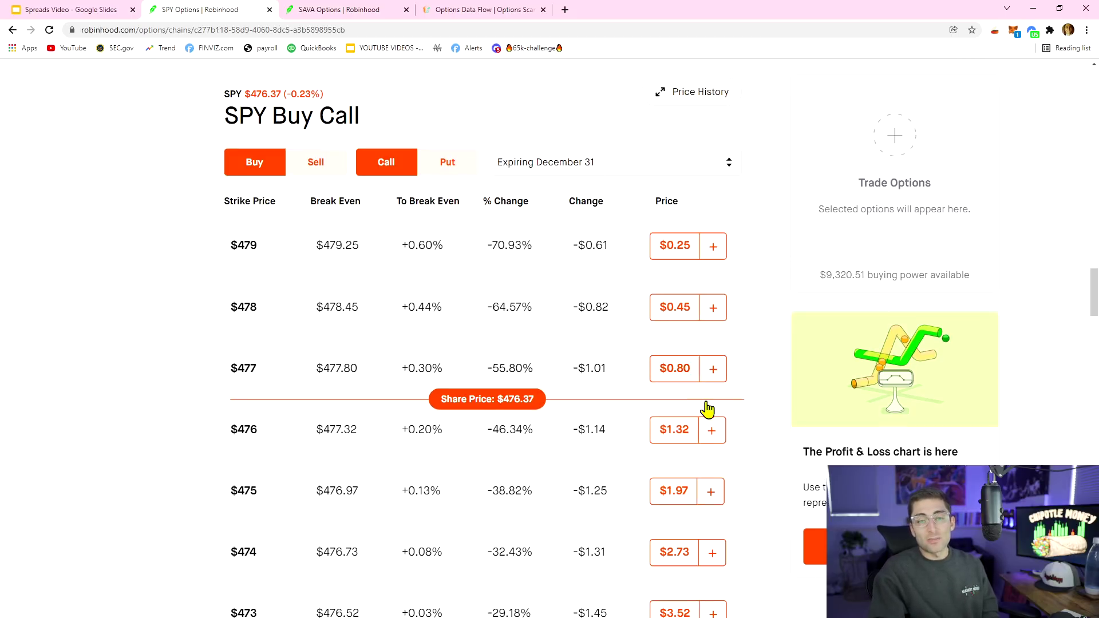
{"action": "left_click", "coordinate": [712, 432]}
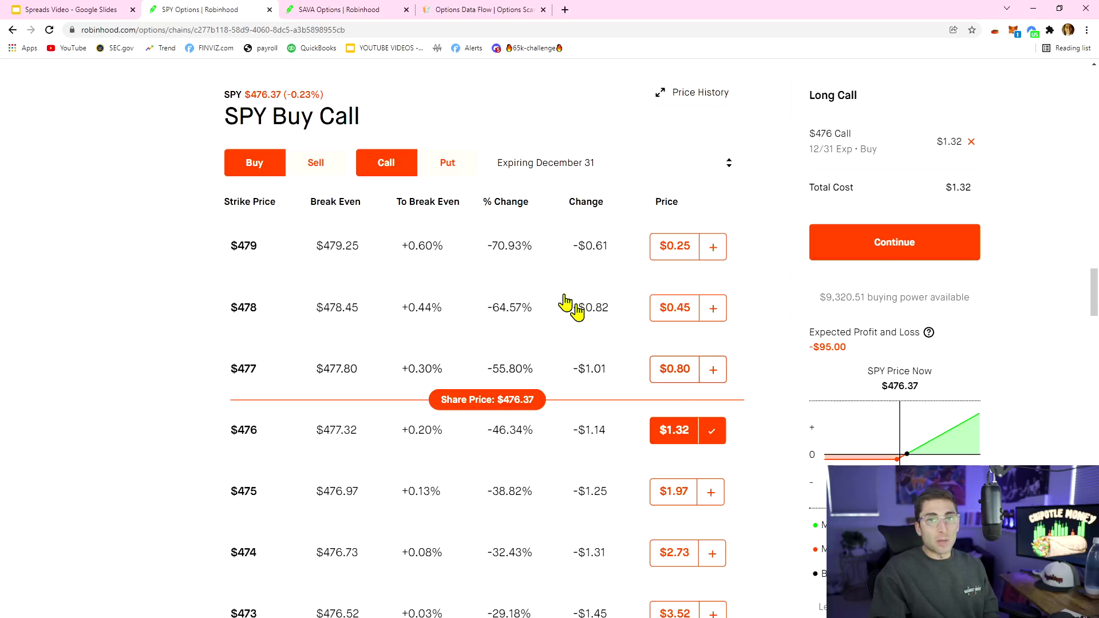
Step: Add a sell leg for the $477 SPY call expiring December 31 to form a call debit spread
{"action": "left_click", "coordinate": [339, 173]}
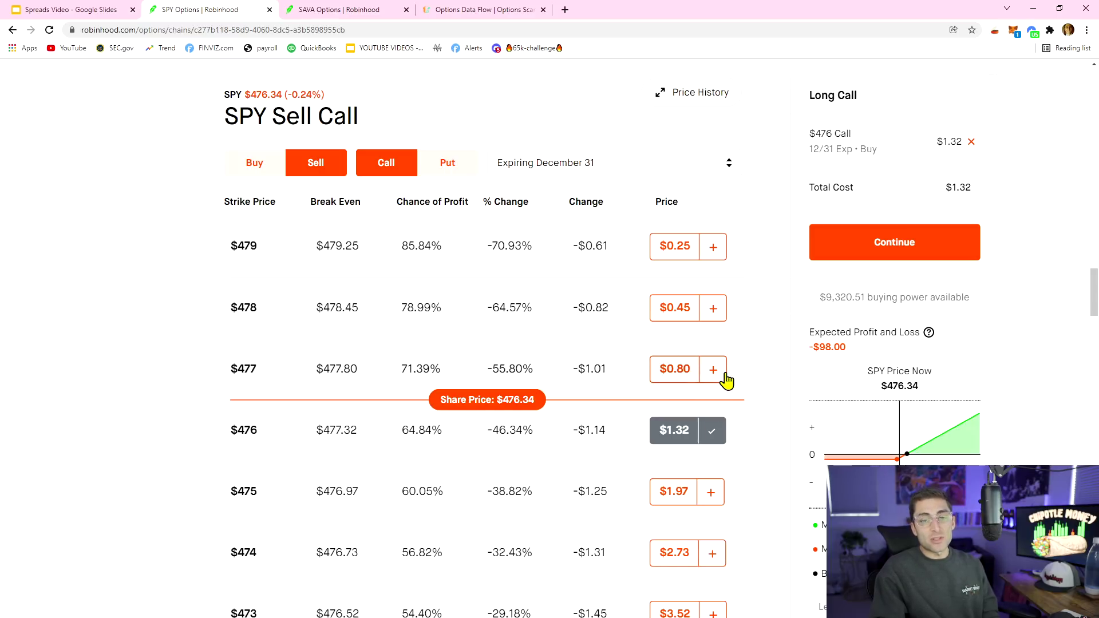
{"action": "left_click", "coordinate": [279, 170]}
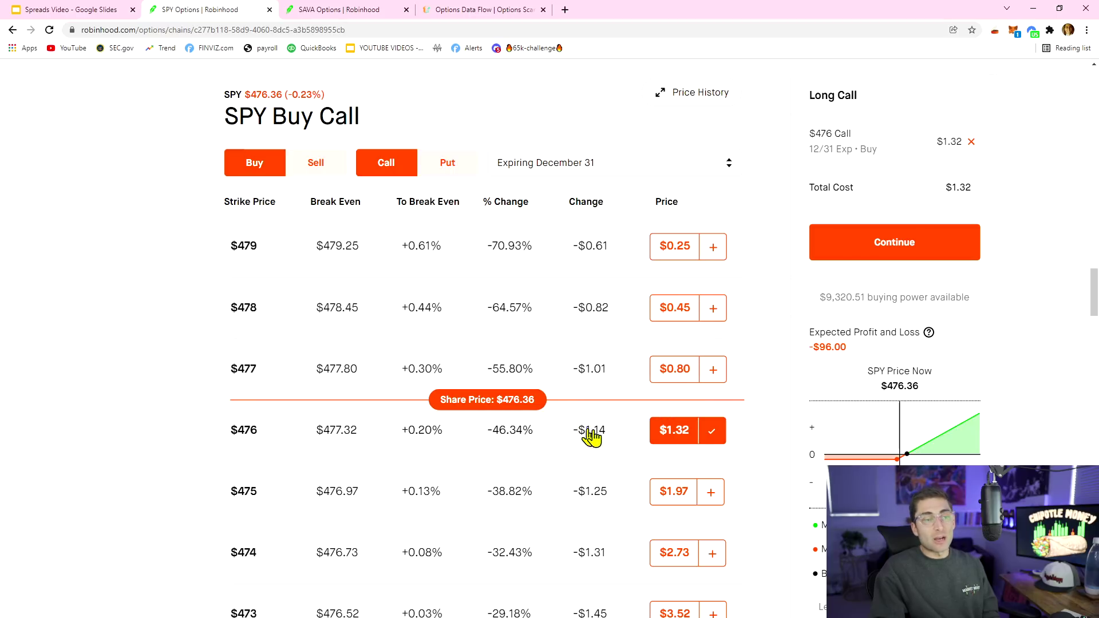
{"action": "left_click", "coordinate": [333, 172]}
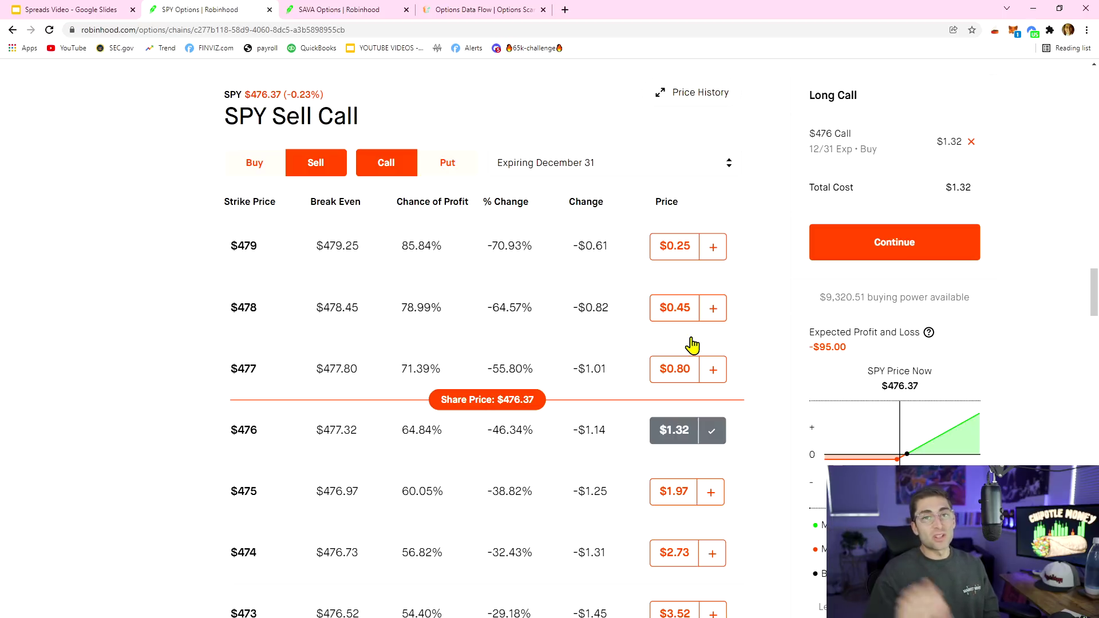
{"action": "left_click", "coordinate": [712, 375]}
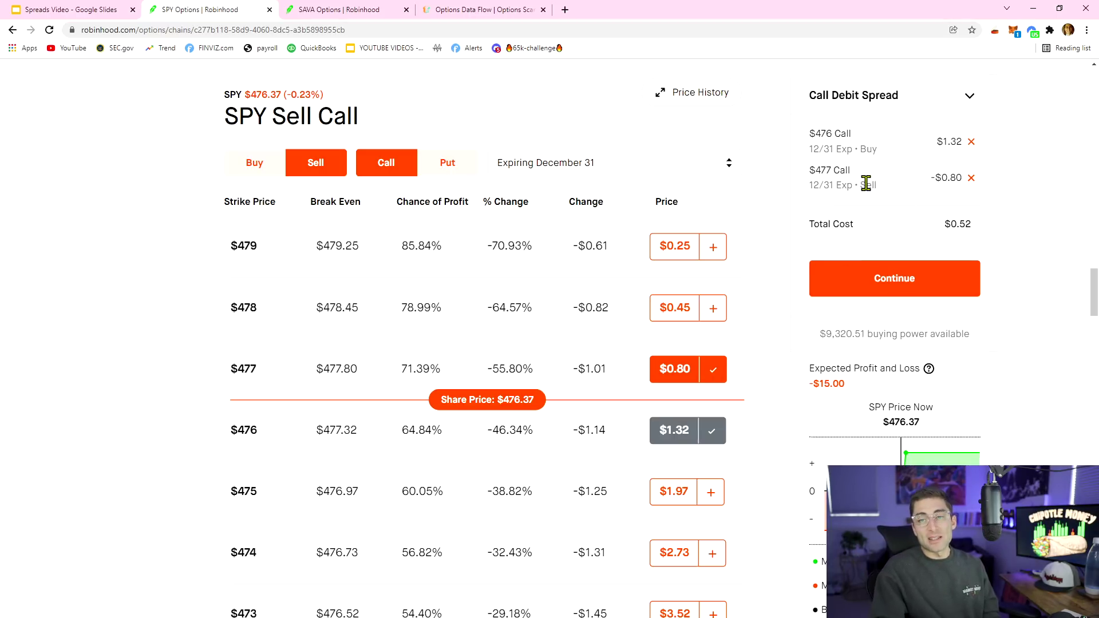
Step: Examine the call debit spread's two legs and its total cost in the trade summary
{"action": "scroll", "coordinate": [865, 183], "scroll_direction": "up", "scroll_amount": 4}
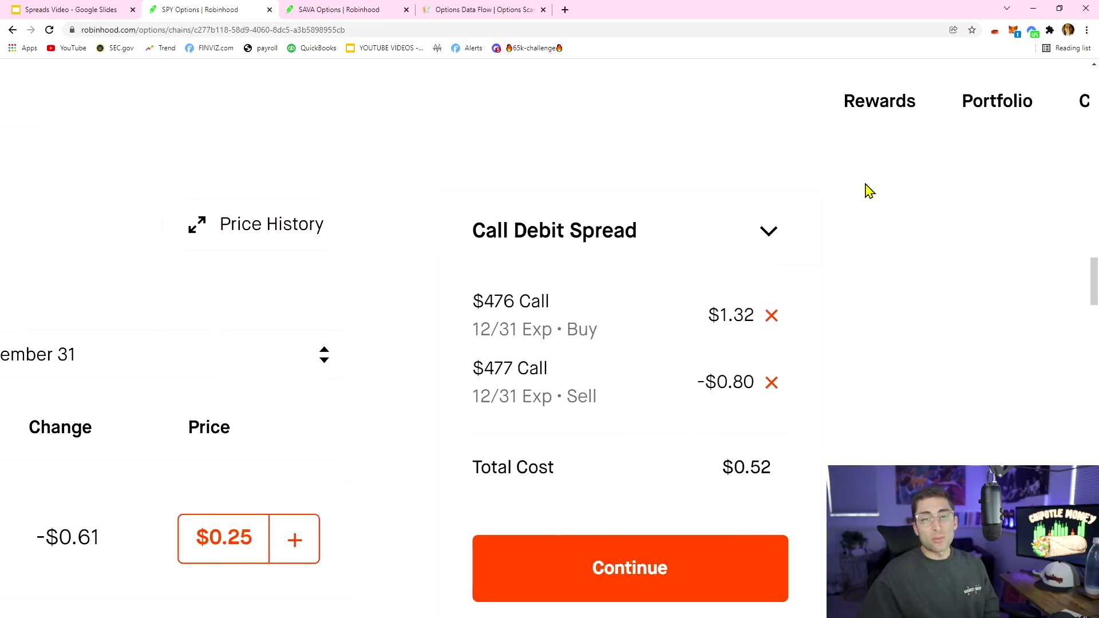
{"action": "scroll", "coordinate": [865, 191], "scroll_direction": "down", "scroll_amount": 1}
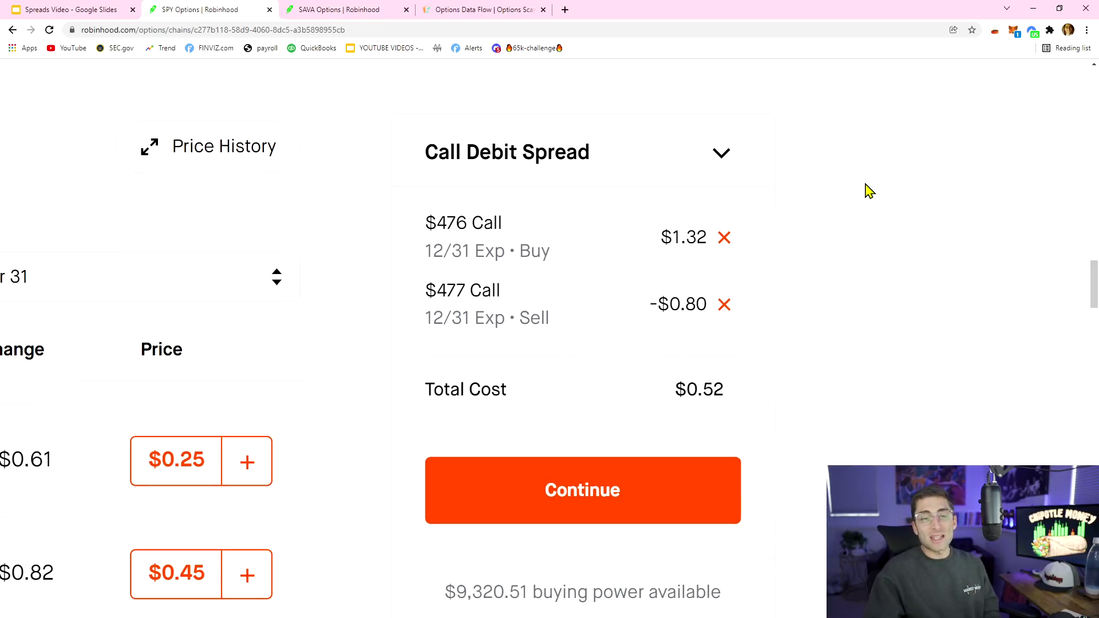
{"action": "left_click_drag", "start_coordinate": [667, 389], "coordinate": [731, 397]}
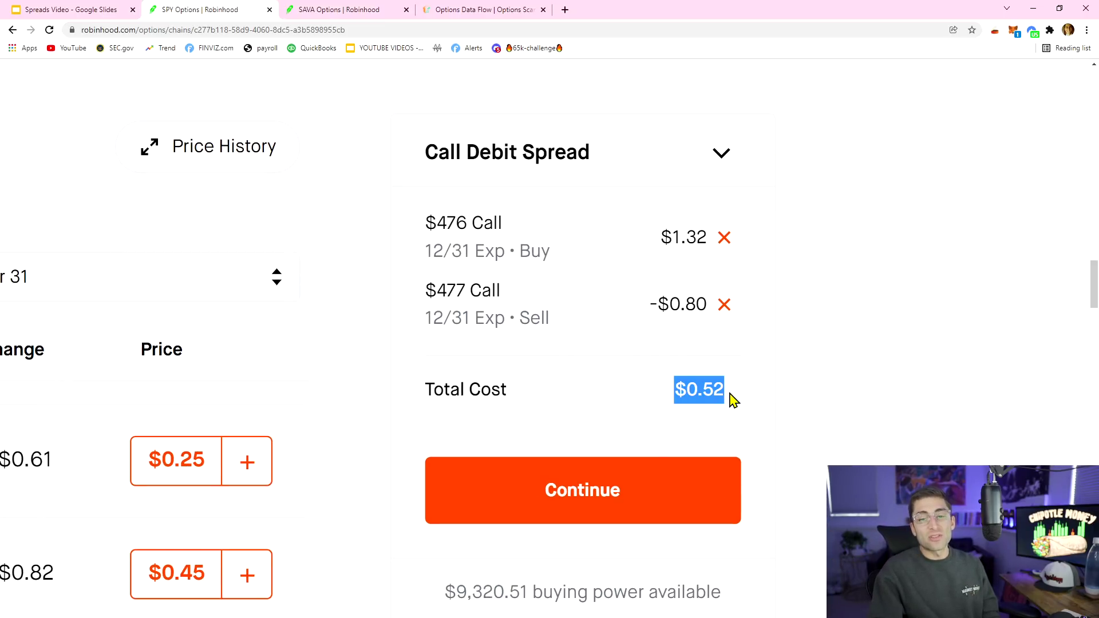
{"action": "left_click", "coordinate": [772, 390]}
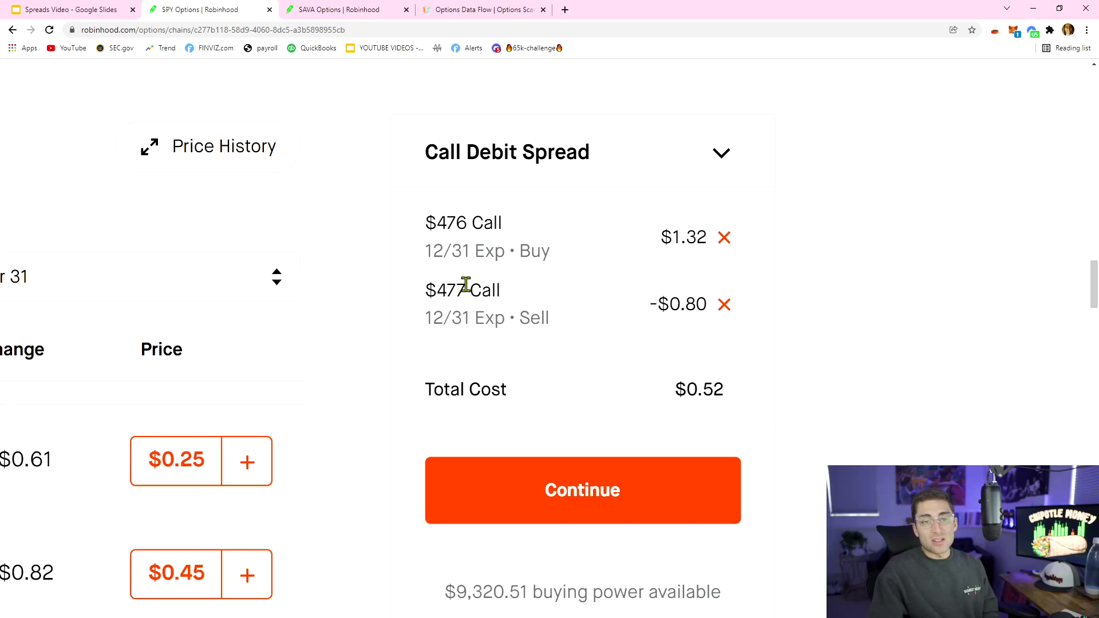
{"action": "left_click_drag", "start_coordinate": [686, 388], "coordinate": [733, 393]}
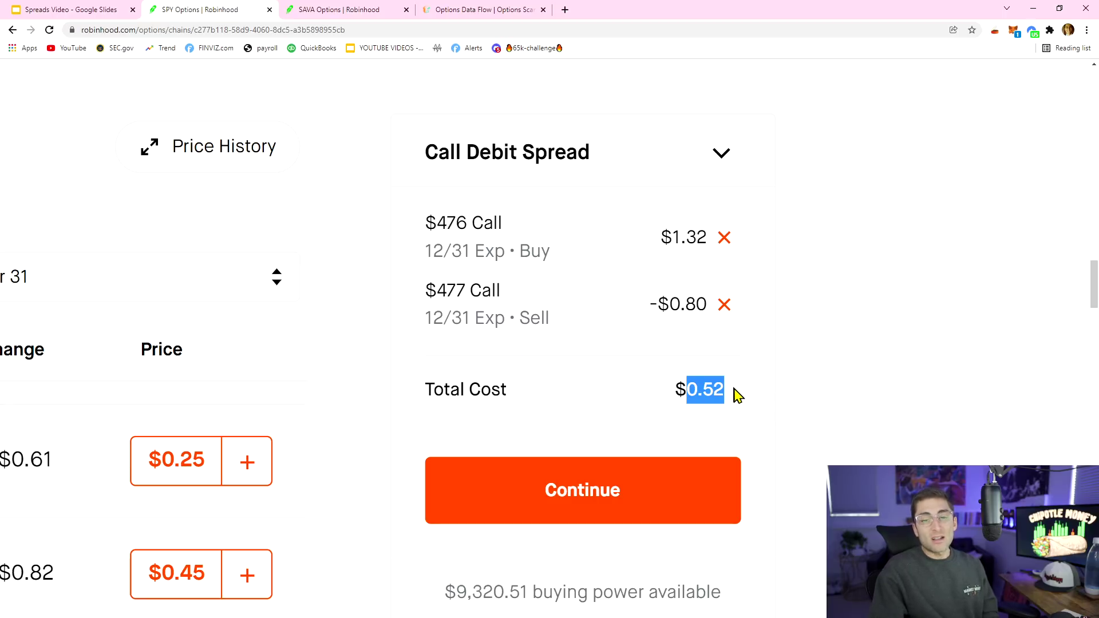
{"action": "left_click", "coordinate": [718, 390]}
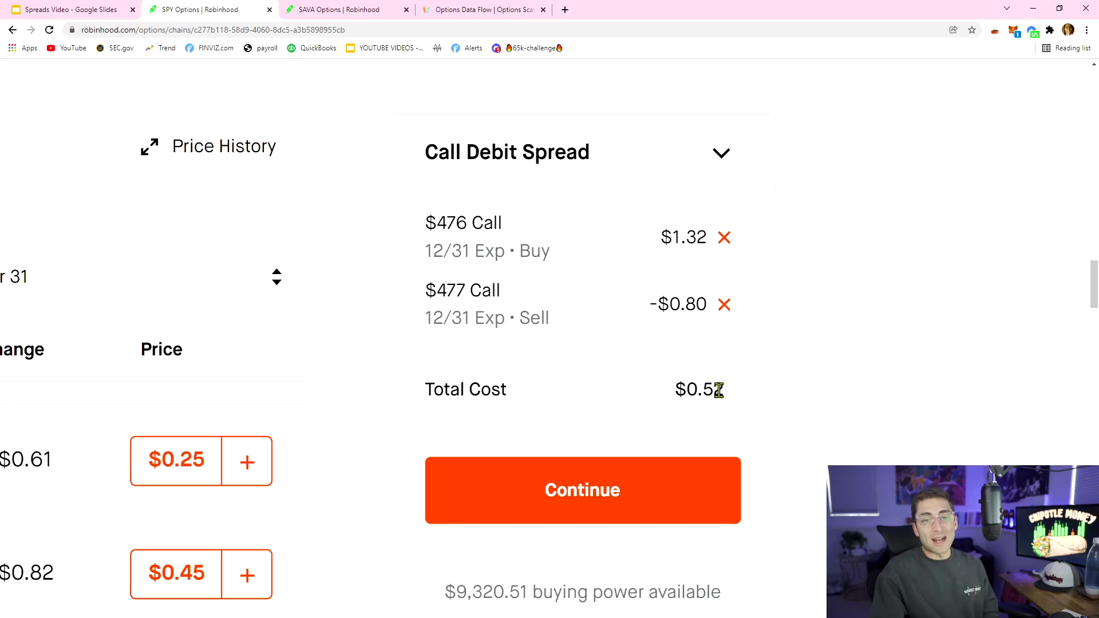
Step: Examine the spread's expected profit and loss chart along with its max profit and max loss
{"action": "scroll", "coordinate": [638, 361], "scroll_direction": "down", "scroll_amount": 10}
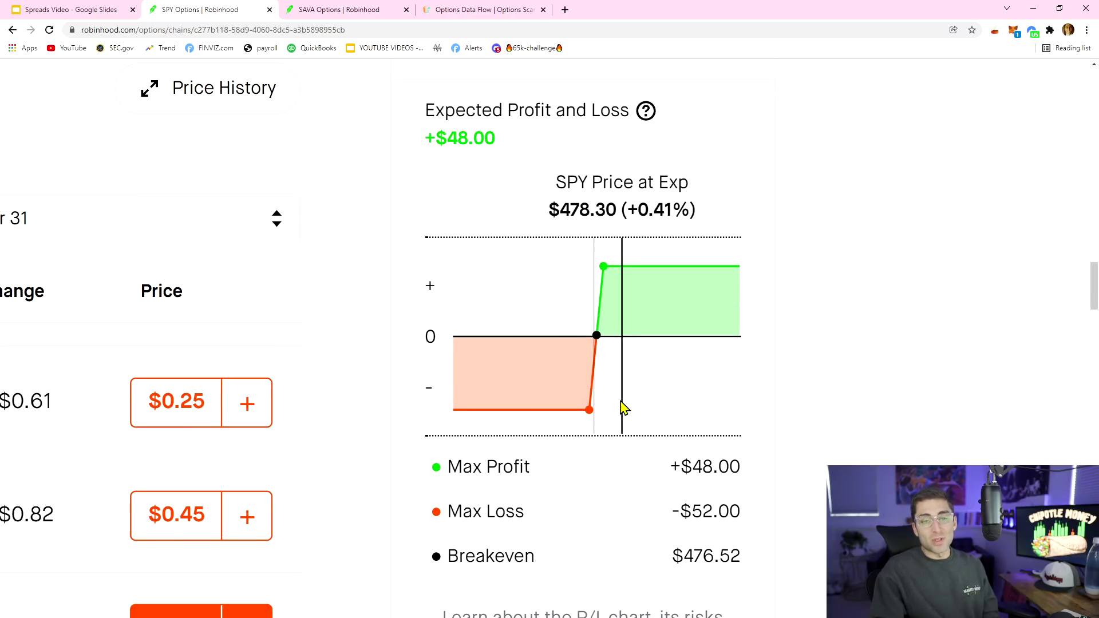
{"action": "scroll", "coordinate": [618, 407], "scroll_direction": "down", "scroll_amount": 1}
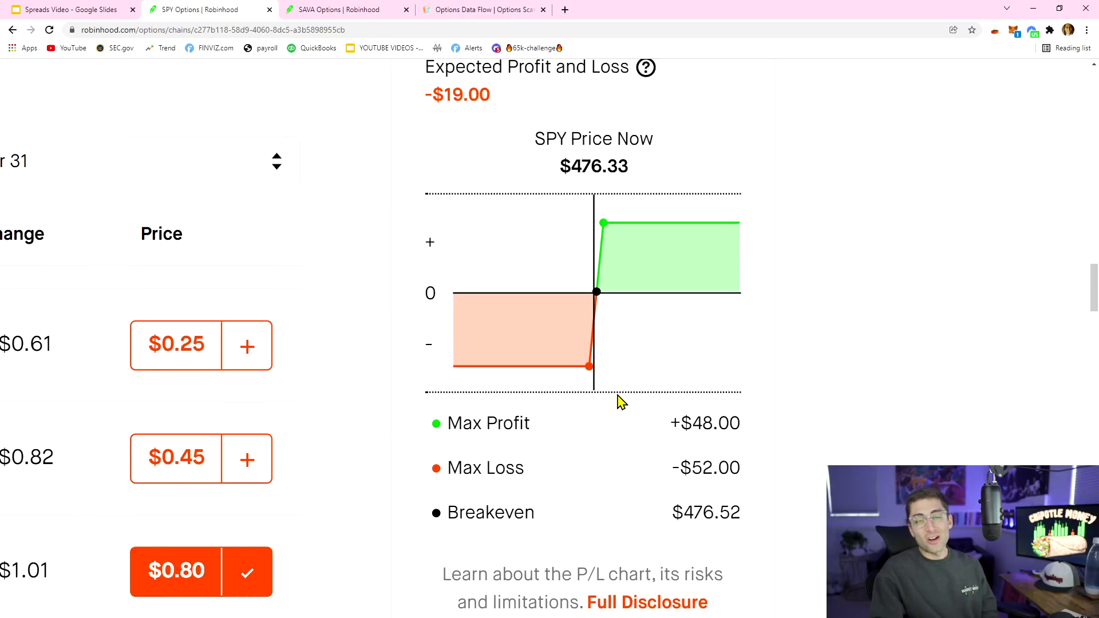
{"action": "left_click_drag", "start_coordinate": [676, 464], "coordinate": [714, 468]}
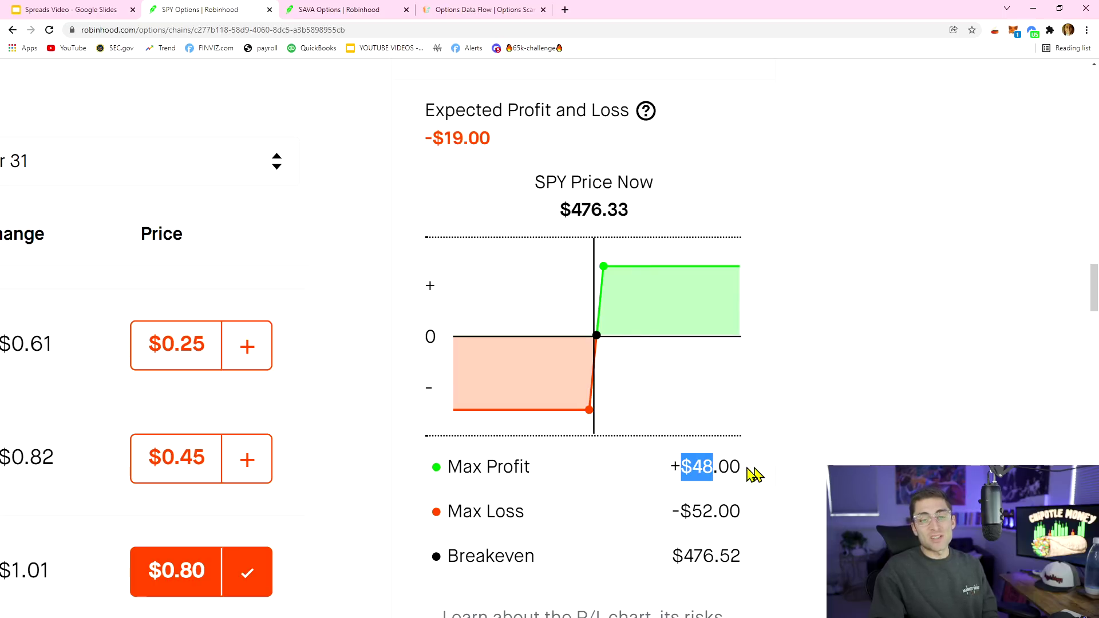
{"action": "left_click_drag", "start_coordinate": [680, 509], "coordinate": [716, 510]}
{"action": "left_click", "coordinate": [724, 515]}
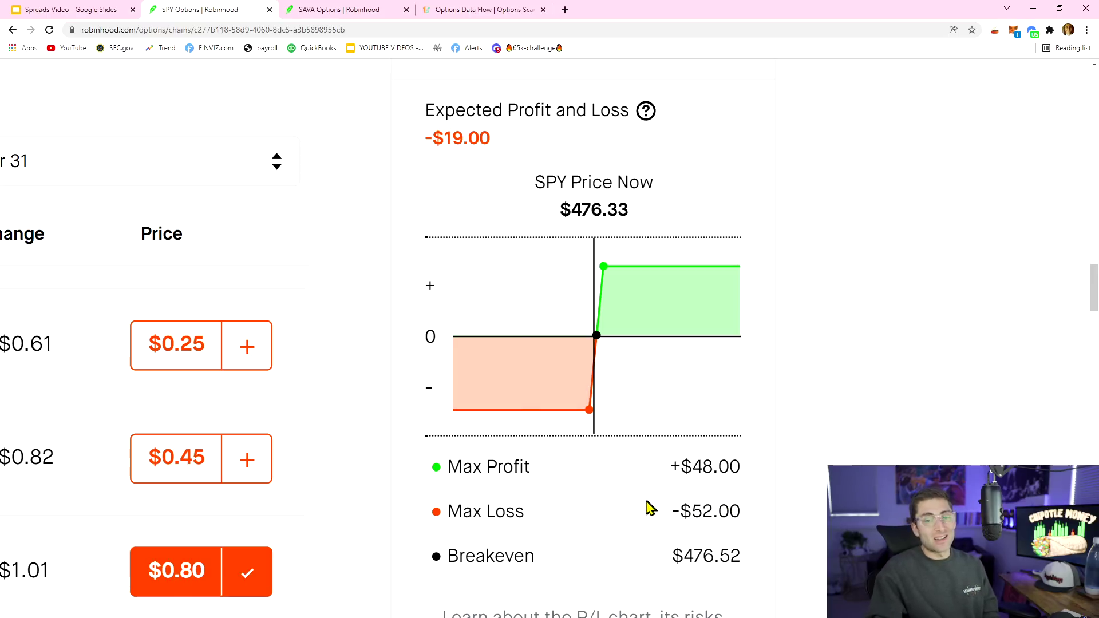
{"action": "mouse_move", "coordinate": [475, 411]}
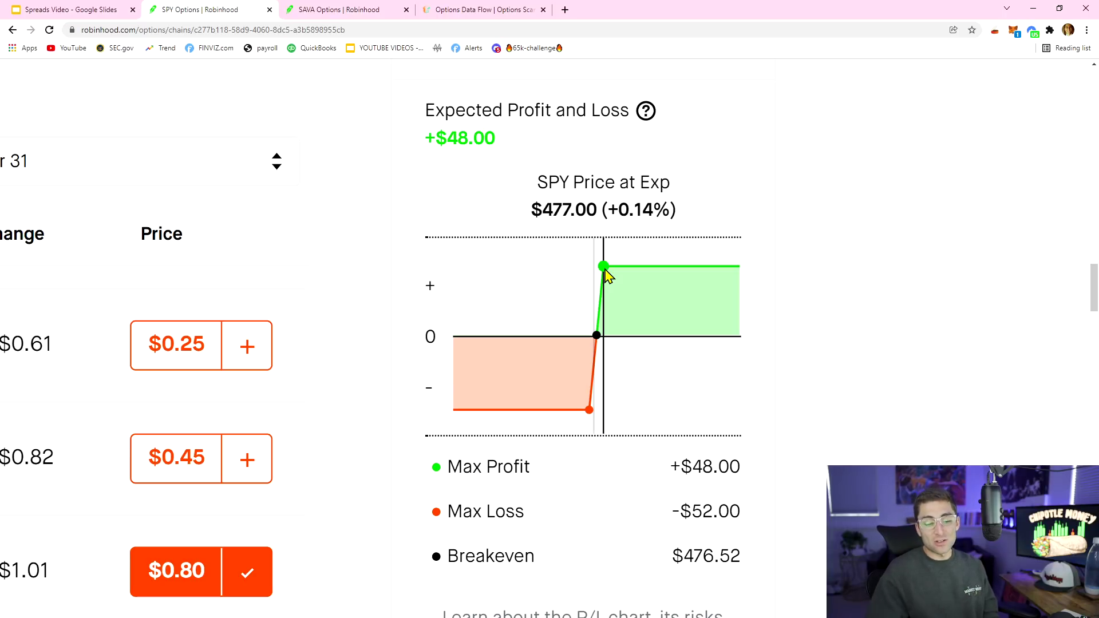
Step: Review the sold call's strike price, then compare it with the spread's max profit and max loss
{"action": "scroll", "coordinate": [581, 243], "scroll_direction": "up", "scroll_amount": 6}
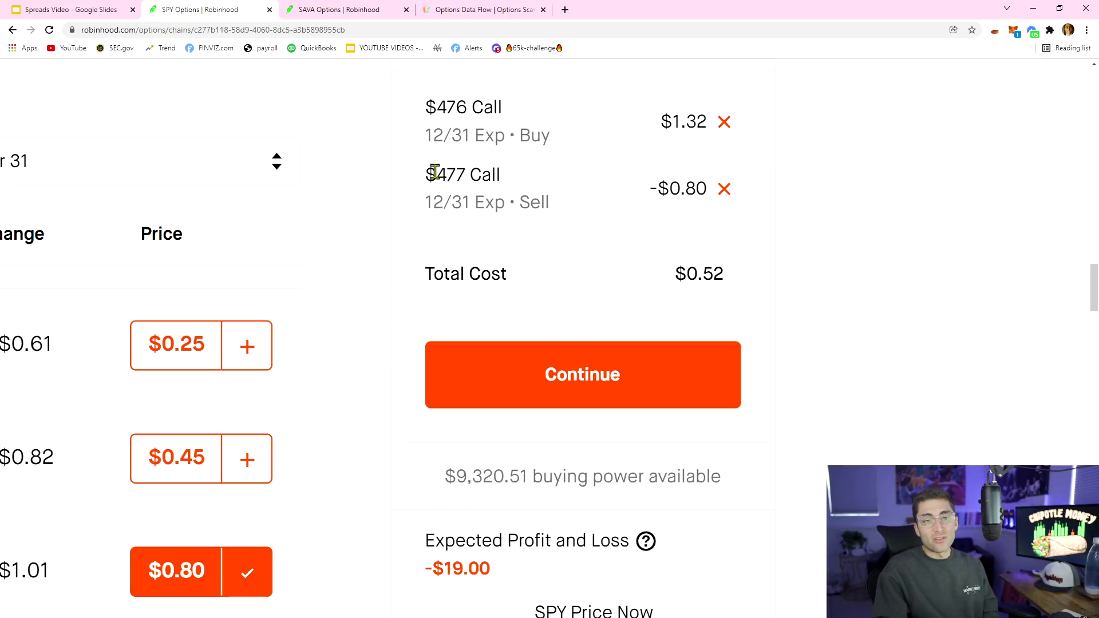
{"action": "left_click_drag", "start_coordinate": [434, 173], "coordinate": [471, 174]}
{"action": "left_click", "coordinate": [453, 173]}
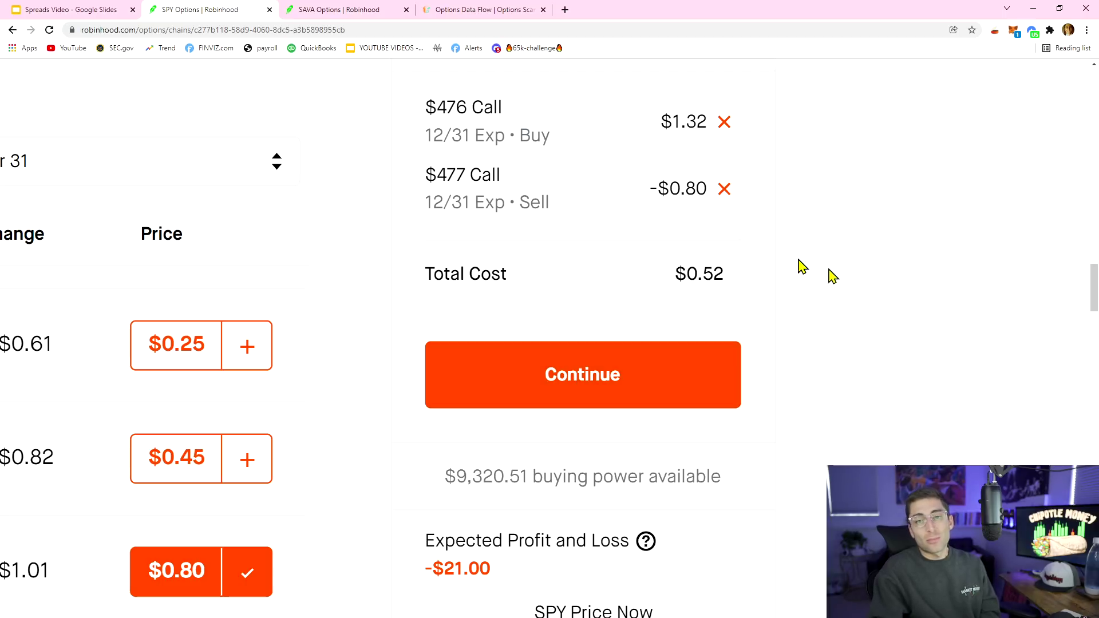
{"action": "scroll", "coordinate": [706, 272], "scroll_direction": "down", "scroll_amount": 8}
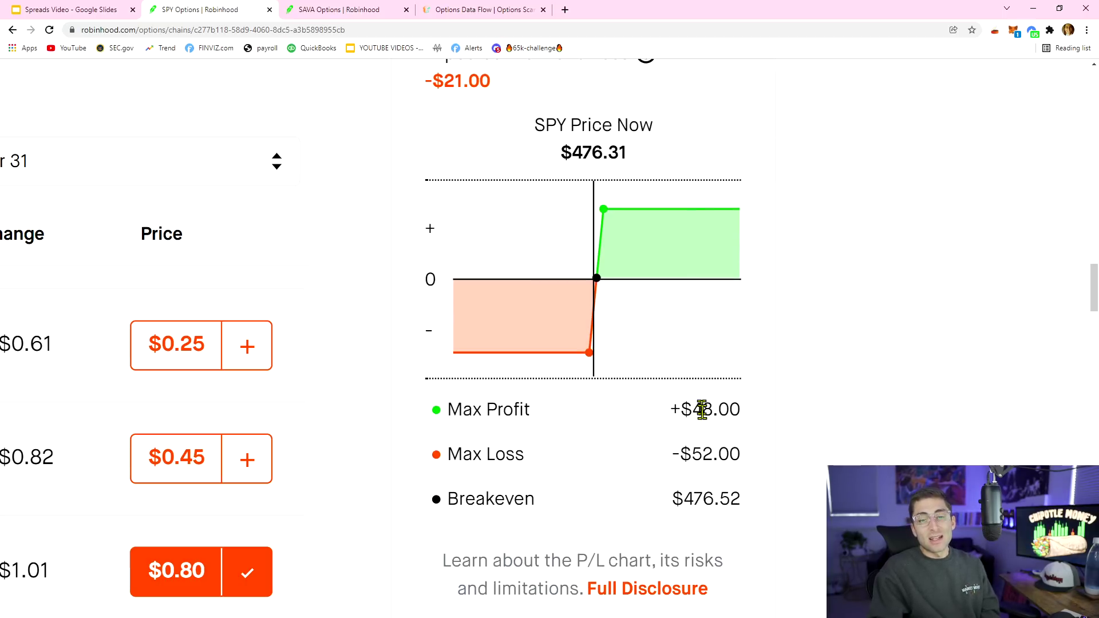
{"action": "left_click_drag", "start_coordinate": [701, 407], "coordinate": [780, 414]}
{"action": "left_click", "coordinate": [856, 423]}
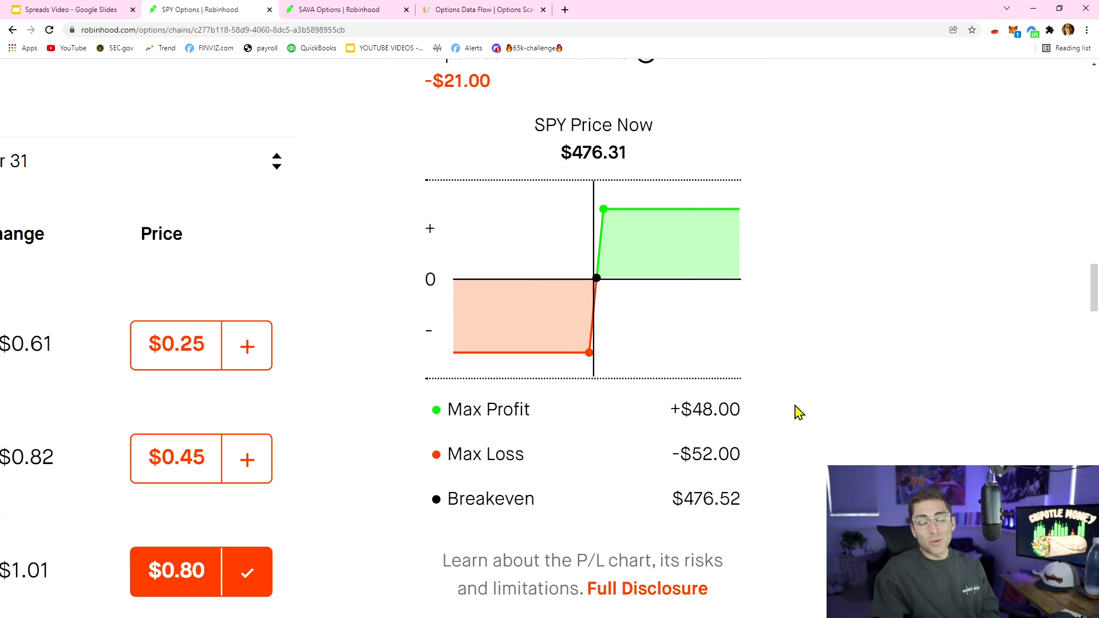
{"action": "left_click", "coordinate": [714, 461]}
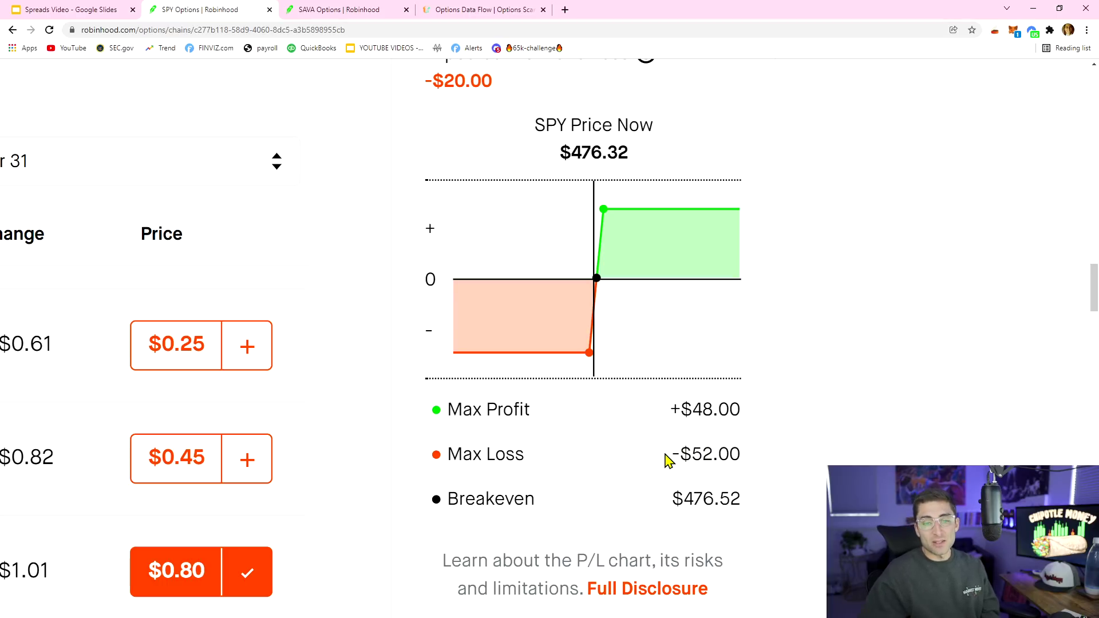
Step: Compare the max-loss point on the profit and loss chart with the spread's leg strikes and the share price
{"action": "key", "text": "ctrl+minus"}
{"action": "key", "text": "ctrl+minus"}
{"action": "key", "text": "ctrl+minus"}
{"action": "key", "text": "ctrl+minus"}
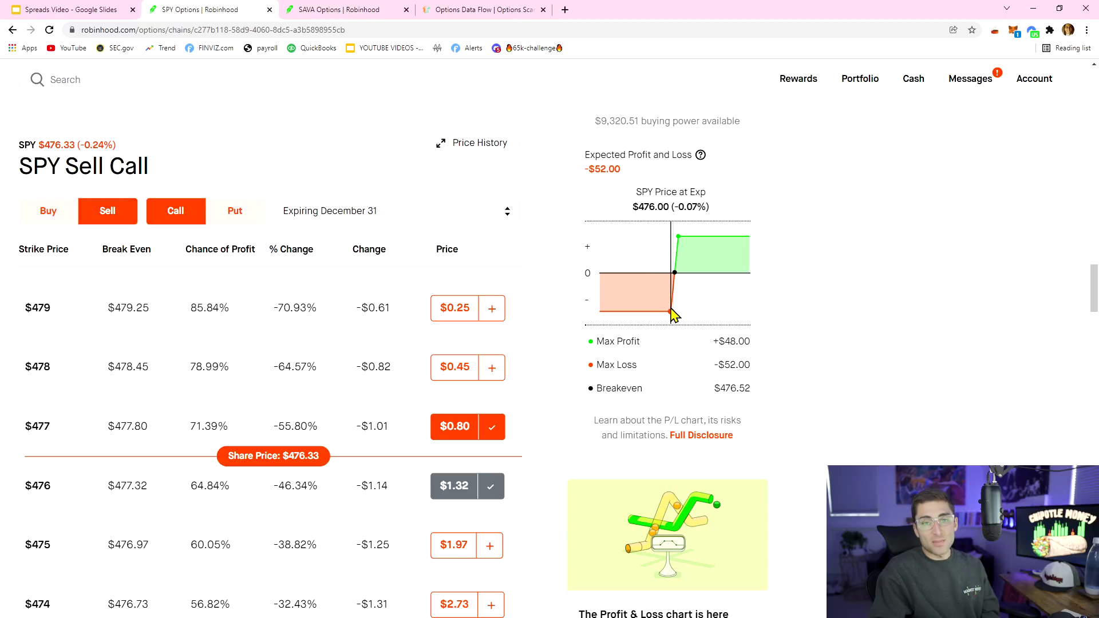
{"action": "scroll", "coordinate": [615, 212], "scroll_direction": "up", "scroll_amount": 4}
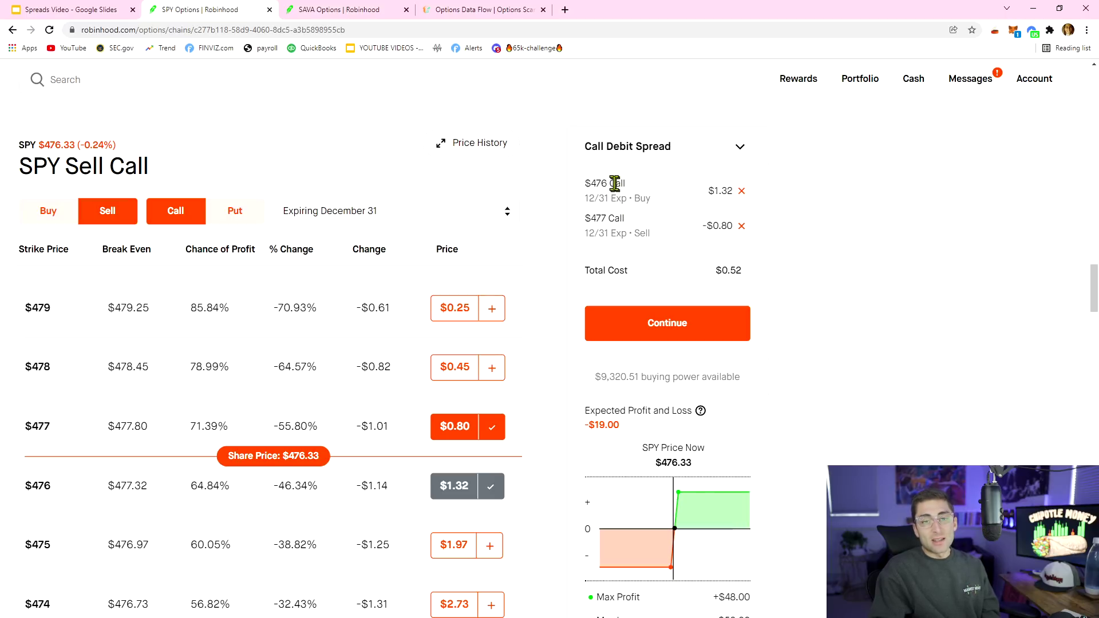
{"action": "scroll", "coordinate": [410, 420], "scroll_direction": "down", "scroll_amount": 3}
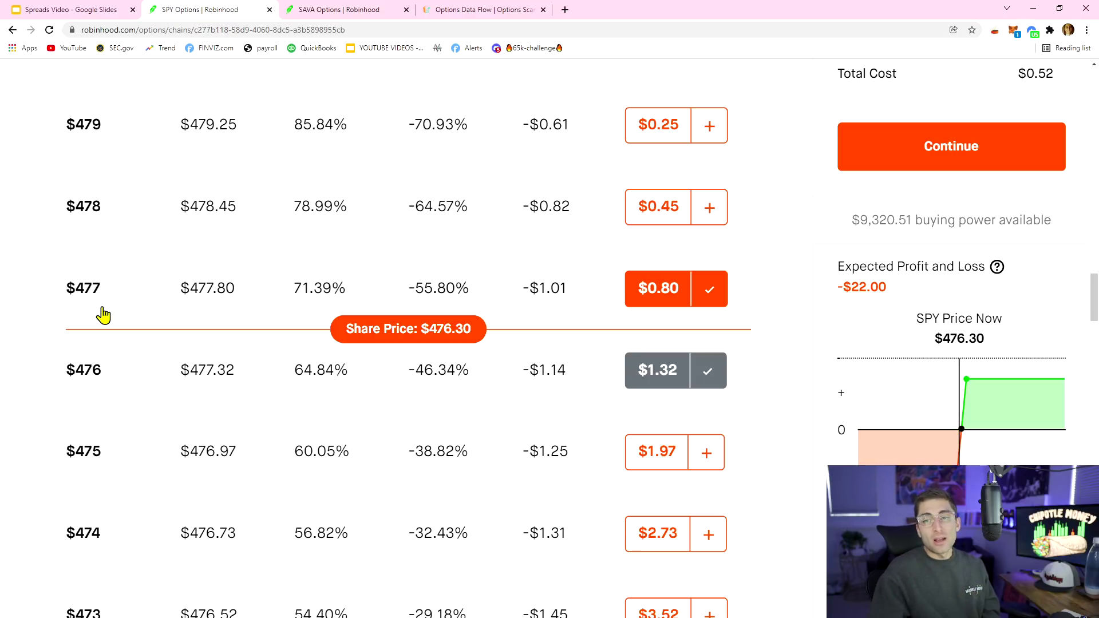
{"action": "scroll", "coordinate": [800, 134], "scroll_direction": "up", "scroll_amount": 3}
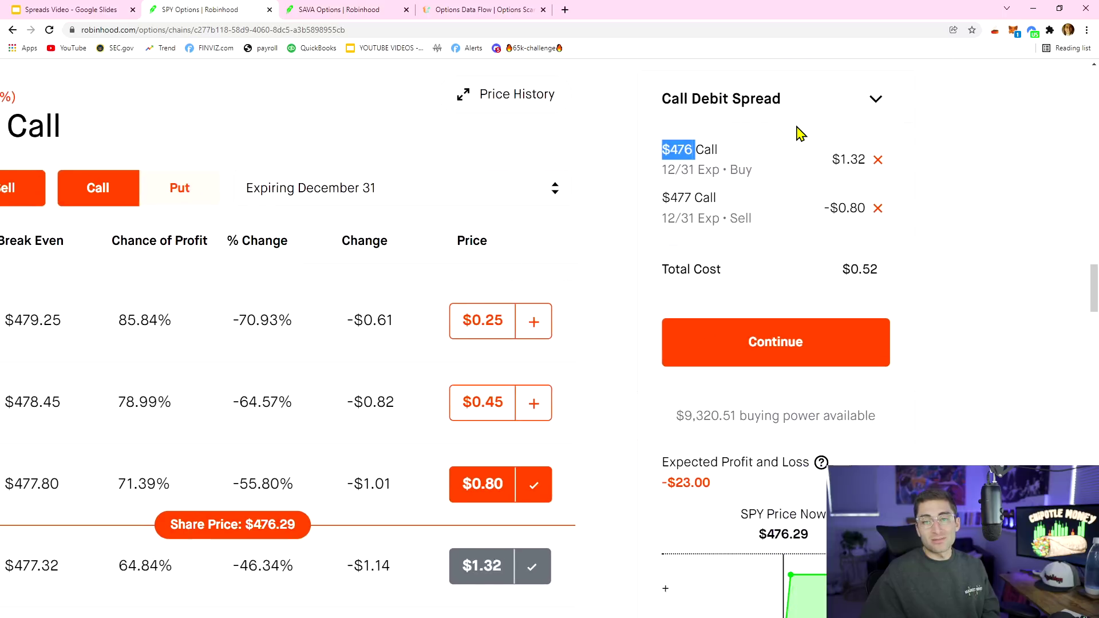
{"action": "left_click_drag", "start_coordinate": [766, 267], "coordinate": [794, 269]}
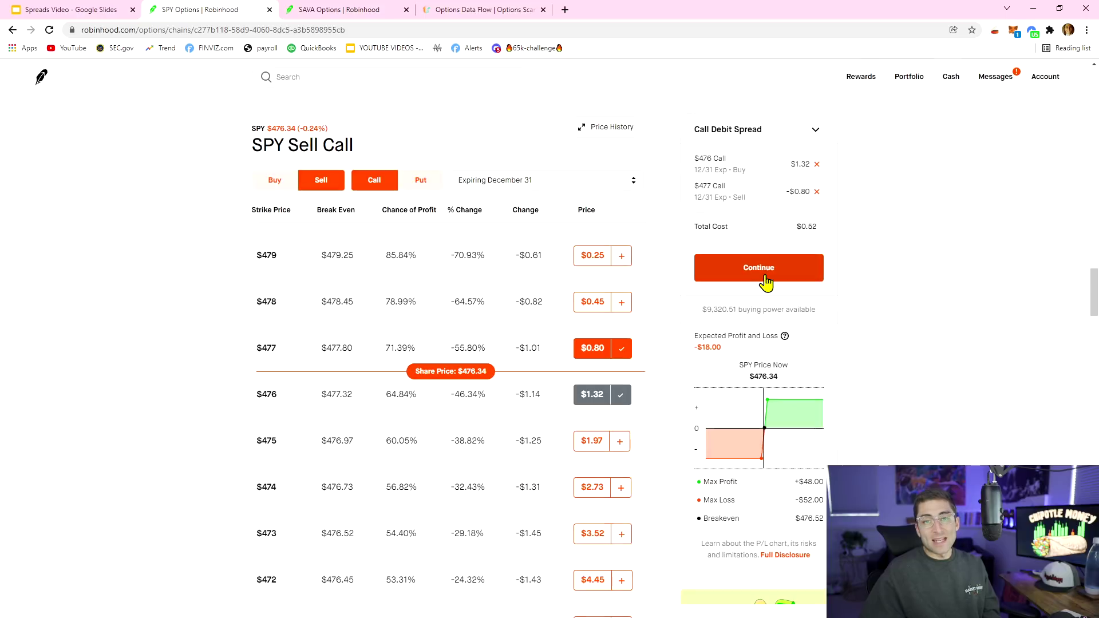
Step: Remove all selected legs from the trade and switch the SPY chain to buying calls
{"action": "left_click", "coordinate": [816, 165]}
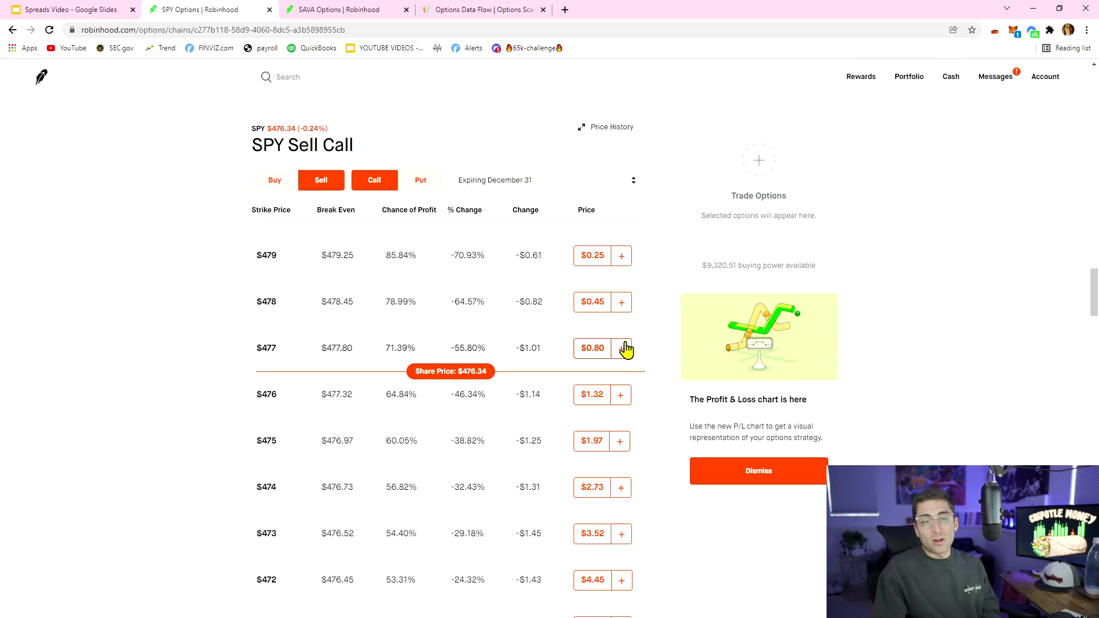
{"action": "left_click", "coordinate": [621, 305]}
{"action": "scroll", "coordinate": [551, 319], "scroll_direction": "up", "scroll_amount": 1}
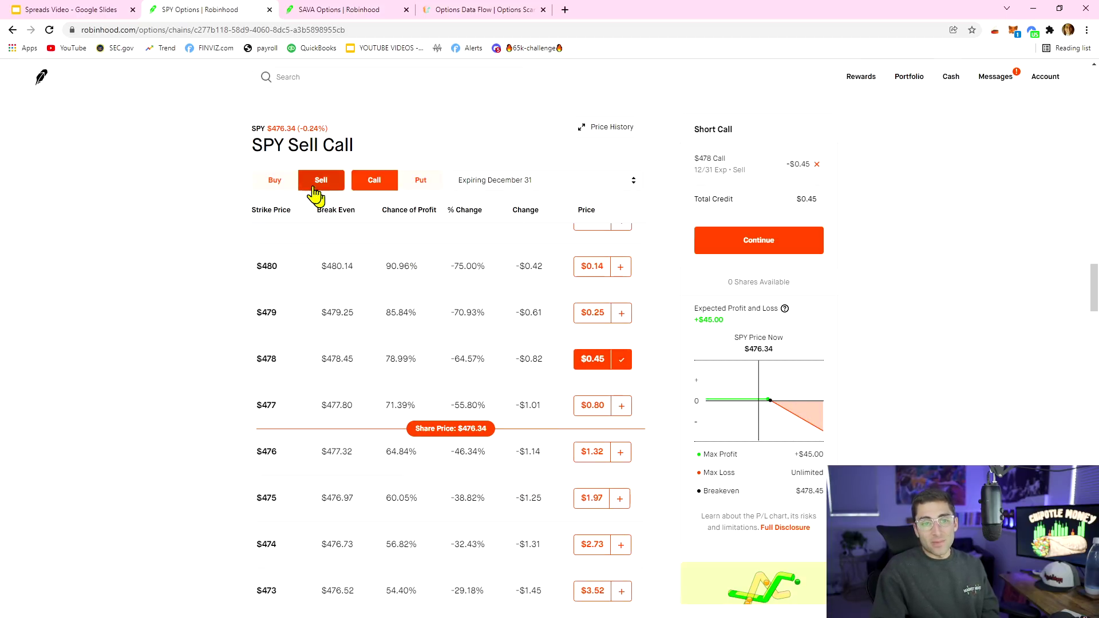
{"action": "left_click", "coordinate": [816, 165]}
{"action": "left_click", "coordinate": [275, 180]}
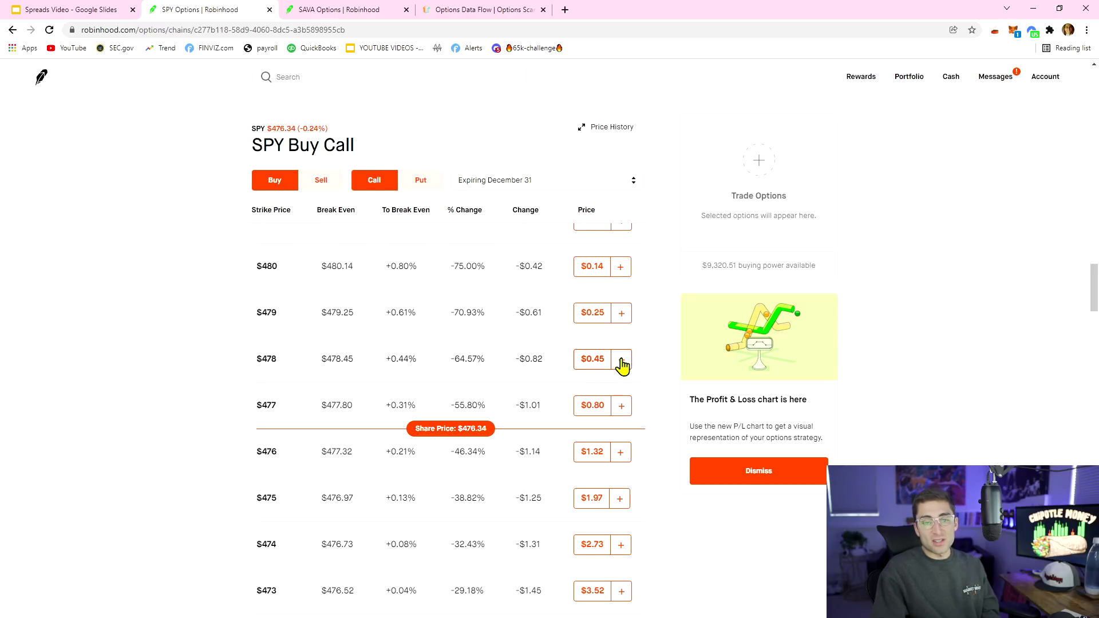
Step: Build a SPY call debit spread expiring December 31 by buying the $478 call and selling the $479 call
{"action": "left_click", "coordinate": [621, 361]}
{"action": "left_click", "coordinate": [321, 180]}
{"action": "left_click", "coordinate": [621, 313]}
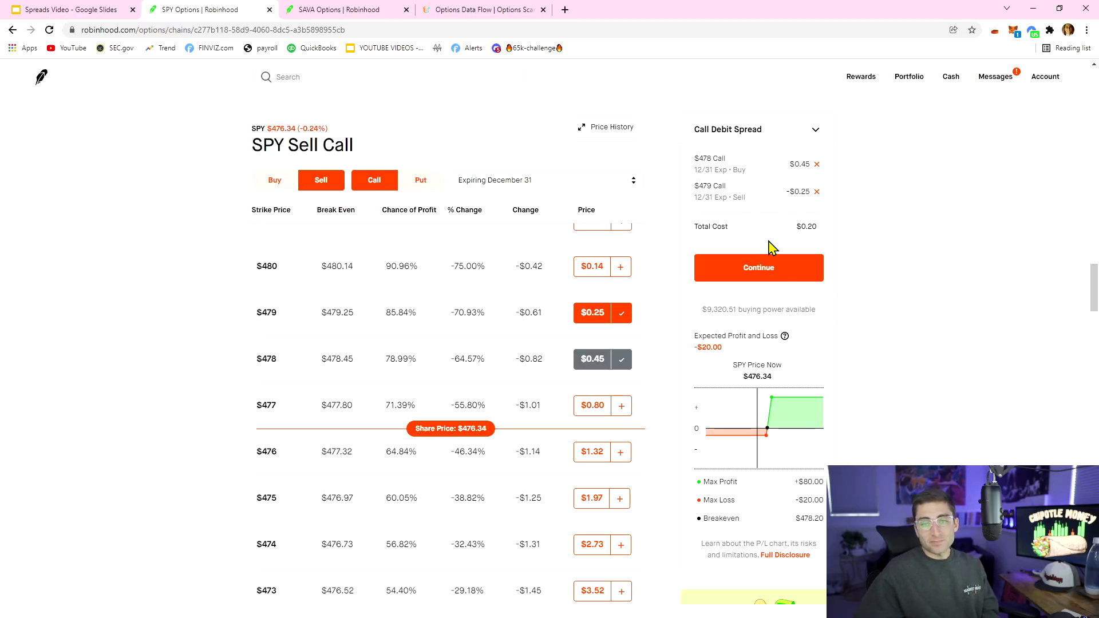
Step: Examine the call debit spread's two legs, their prices and the total cost in an enlarged view
{"action": "key", "text": "ctrl+plus"}
{"action": "key", "text": "ctrl+plus"}
{"action": "key", "text": "ctrl+plus"}
{"action": "key", "text": "ctrl+plus"}
{"action": "key", "text": "ctrl+plus"}
{"action": "scroll", "coordinate": [770, 247], "scroll_direction": "up", "scroll_amount": 1}
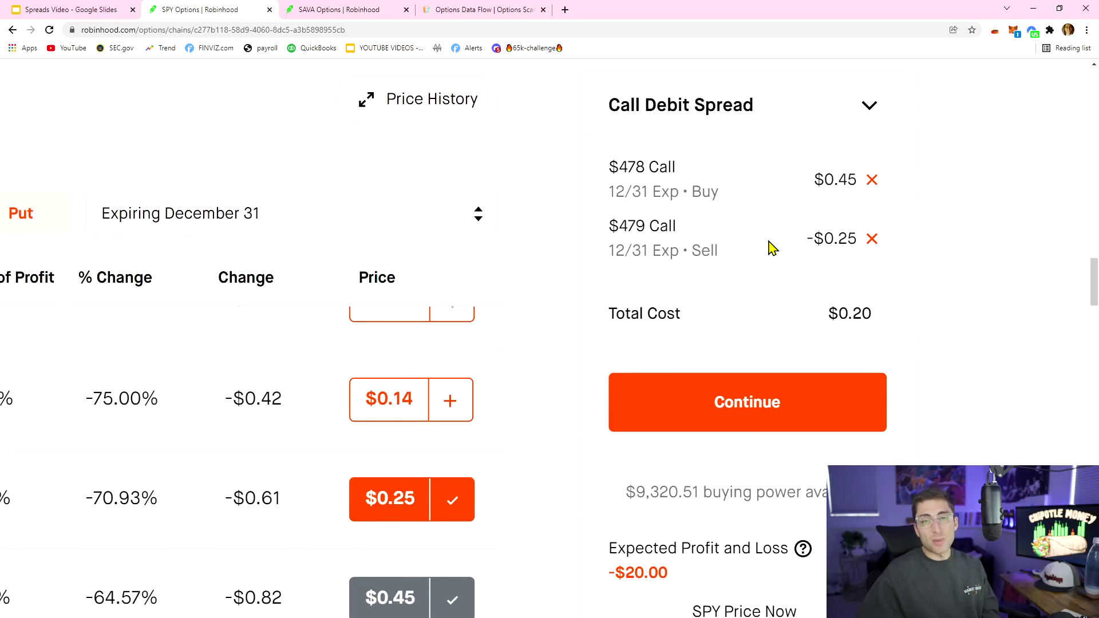
{"action": "scroll", "coordinate": [769, 248], "scroll_direction": "up", "scroll_amount": 2}
{"action": "key", "text": "ctrl+plus"}
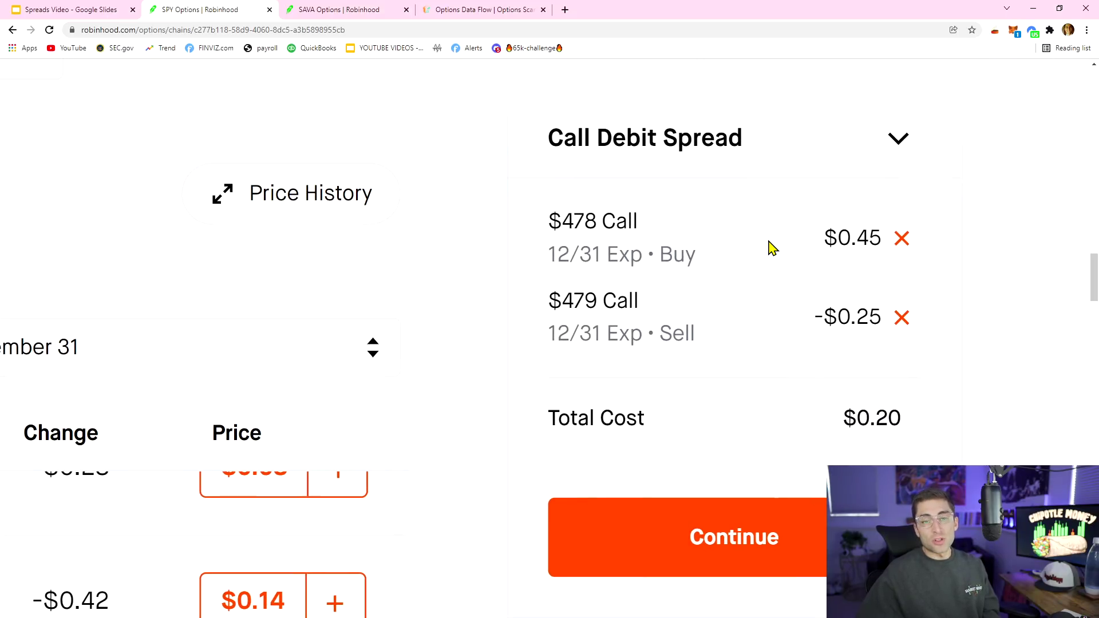
{"action": "scroll", "coordinate": [703, 242], "scroll_direction": "right", "scroll_amount": 5}
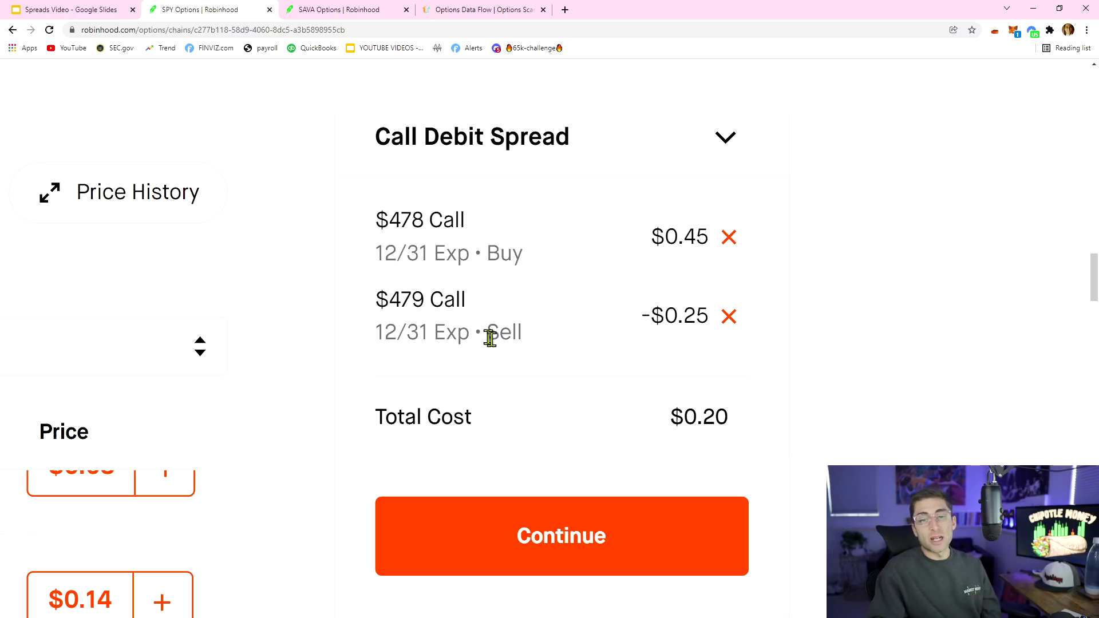
{"action": "left_click_drag", "start_coordinate": [696, 416], "coordinate": [736, 426]}
{"action": "left_click", "coordinate": [683, 417]}
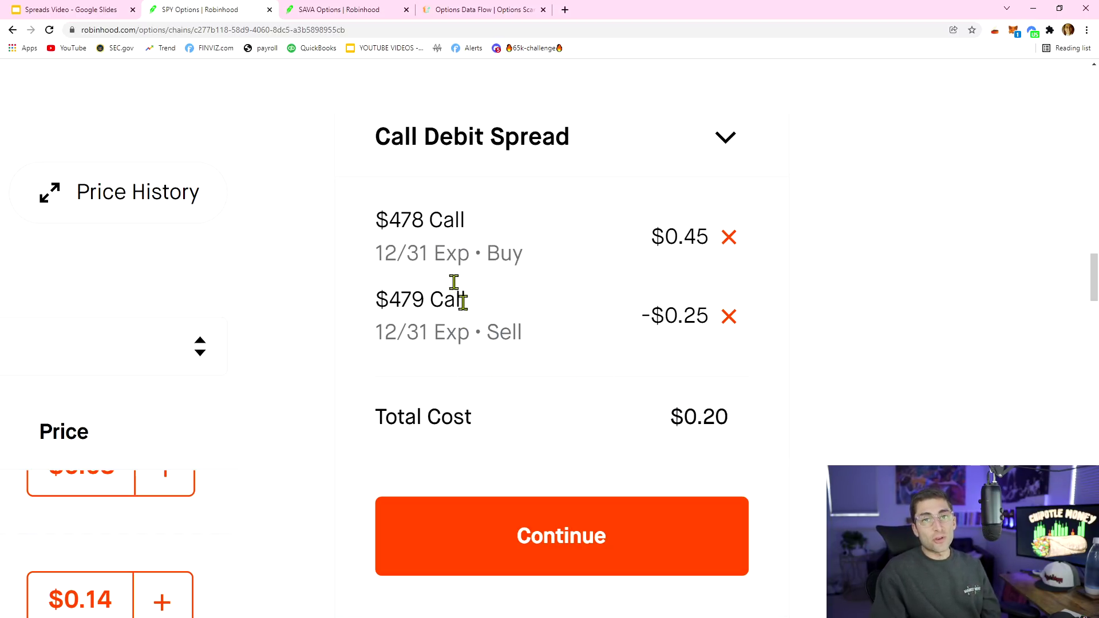
Step: Review the call debit spread's expected profit and loss chart, max profit and max loss
{"action": "scroll", "coordinate": [646, 424], "scroll_direction": "down", "scroll_amount": 8}
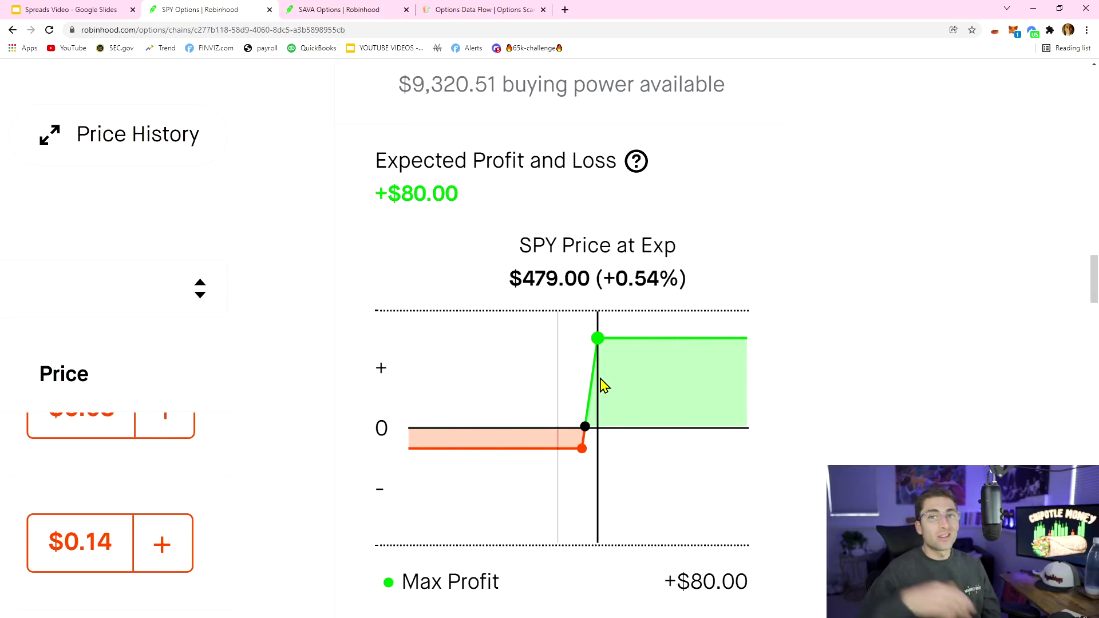
{"action": "scroll", "coordinate": [664, 395], "scroll_direction": "down", "scroll_amount": 3}
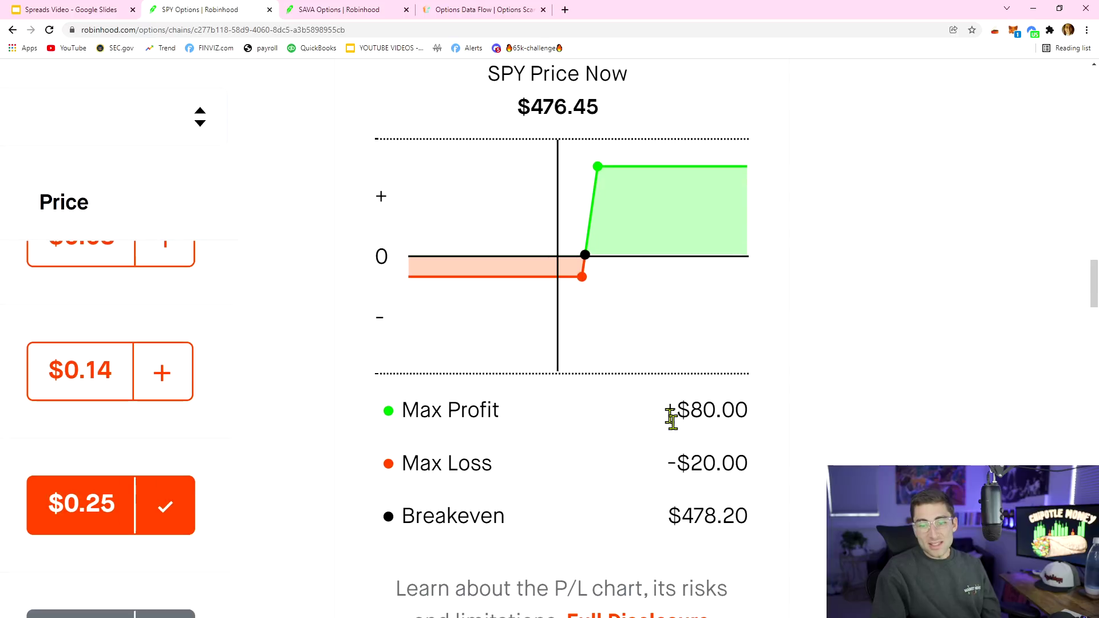
{"action": "left_click_drag", "start_coordinate": [682, 410], "coordinate": [712, 411]}
{"action": "left_click", "coordinate": [715, 412]}
{"action": "left_click_drag", "start_coordinate": [691, 458], "coordinate": [716, 460]}
{"action": "left_click", "coordinate": [705, 474]}
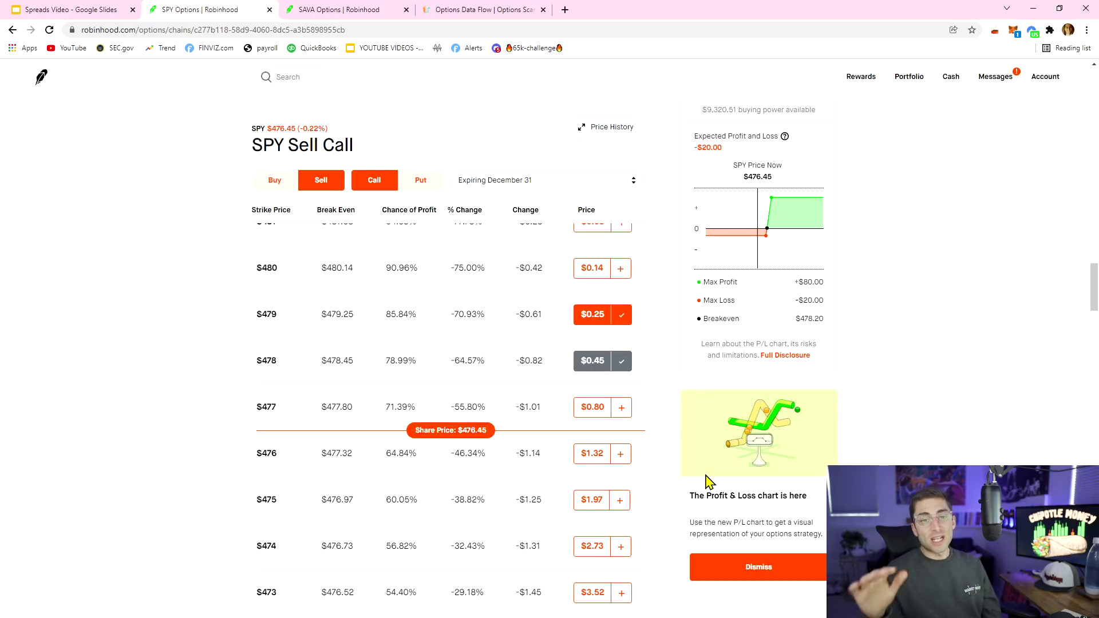
Step: Compare the buy-call and sell-call chains and examine the chance of profit for selling the $479 call
{"action": "left_click", "coordinate": [280, 186]}
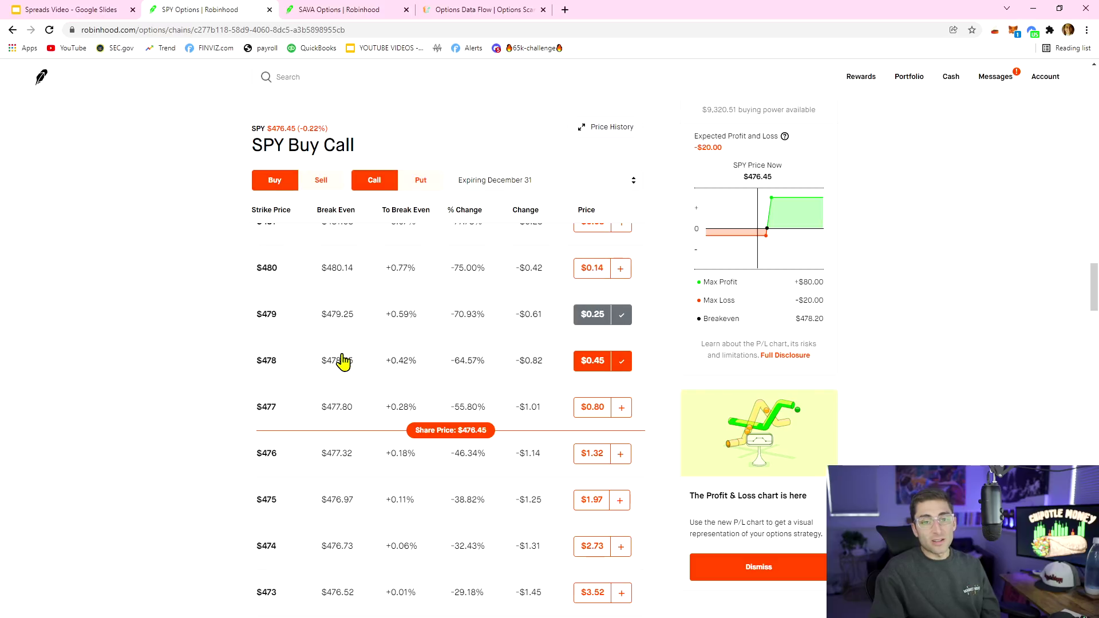
{"action": "left_click", "coordinate": [322, 179]}
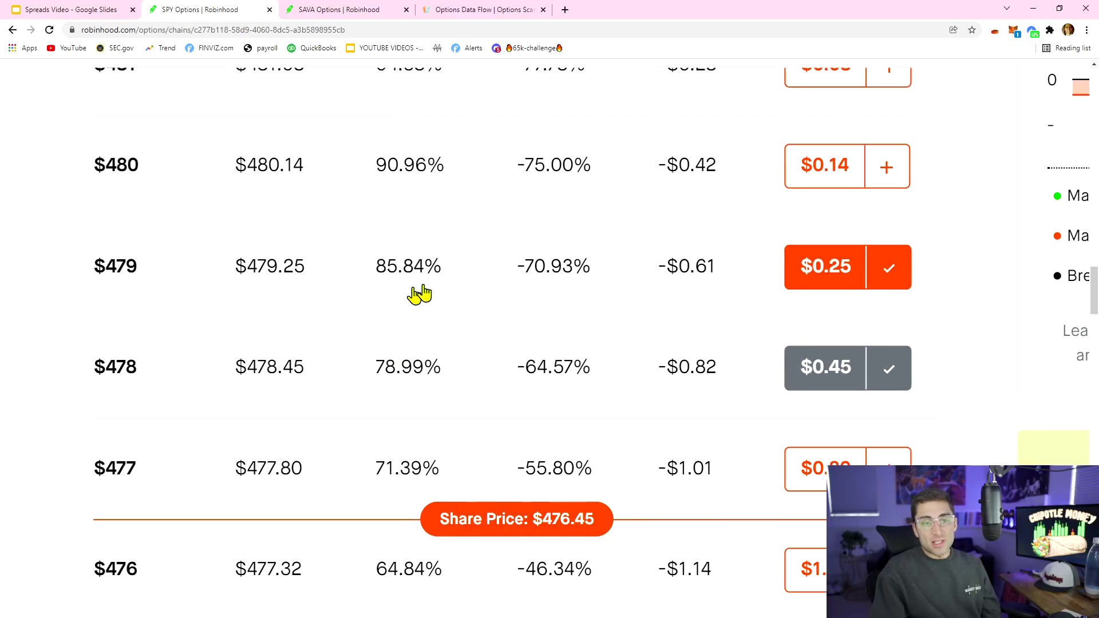
{"action": "scroll", "coordinate": [414, 273], "scroll_direction": "up", "scroll_amount": 3}
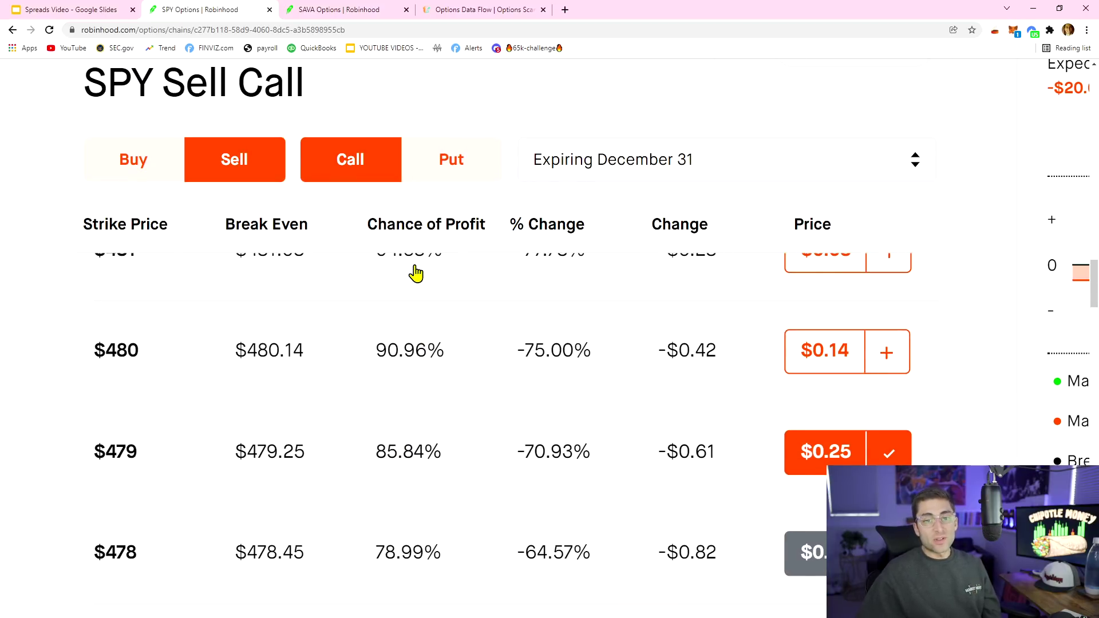
{"action": "scroll", "coordinate": [414, 273], "scroll_direction": "down", "scroll_amount": 1}
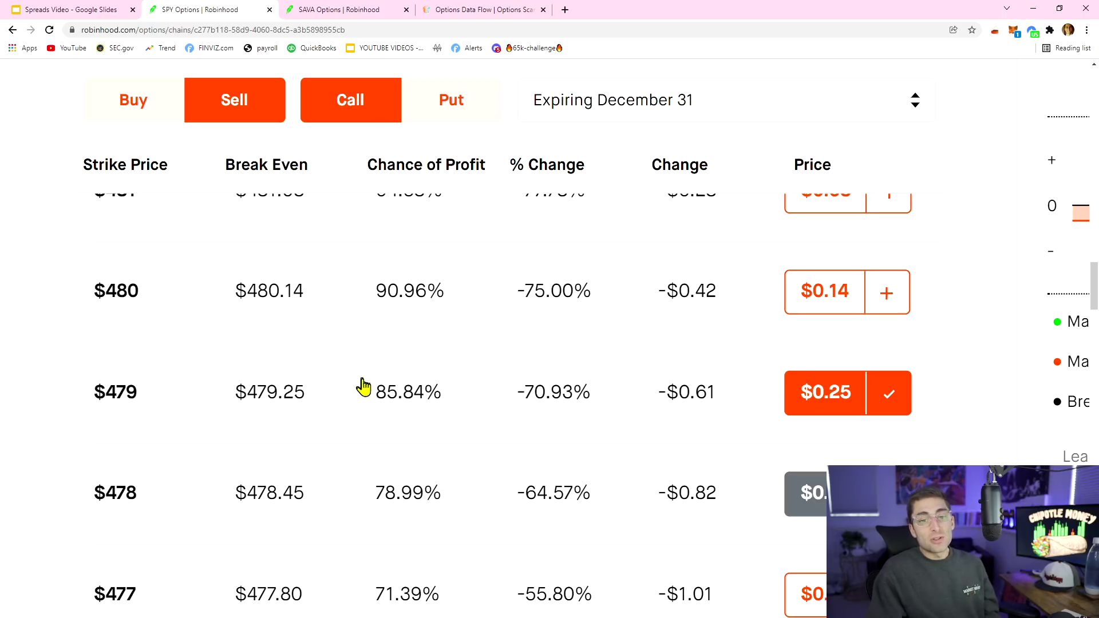
{"action": "left_click_drag", "start_coordinate": [371, 163], "coordinate": [481, 164]}
{"action": "left_click", "coordinate": [474, 165]}
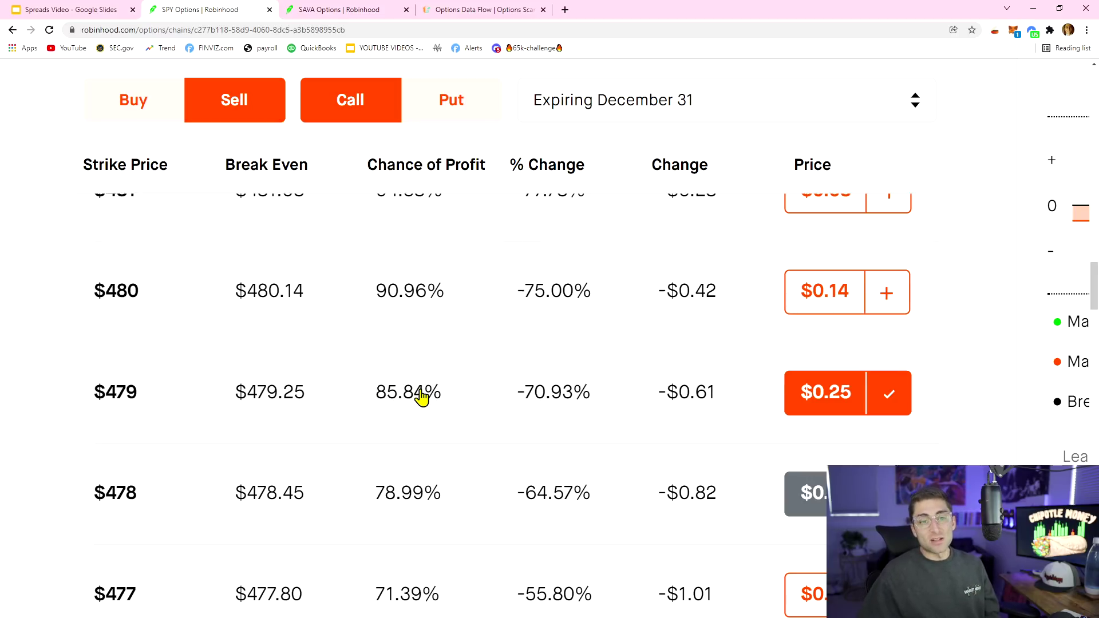
{"action": "key", "text": "ctrl+0"}
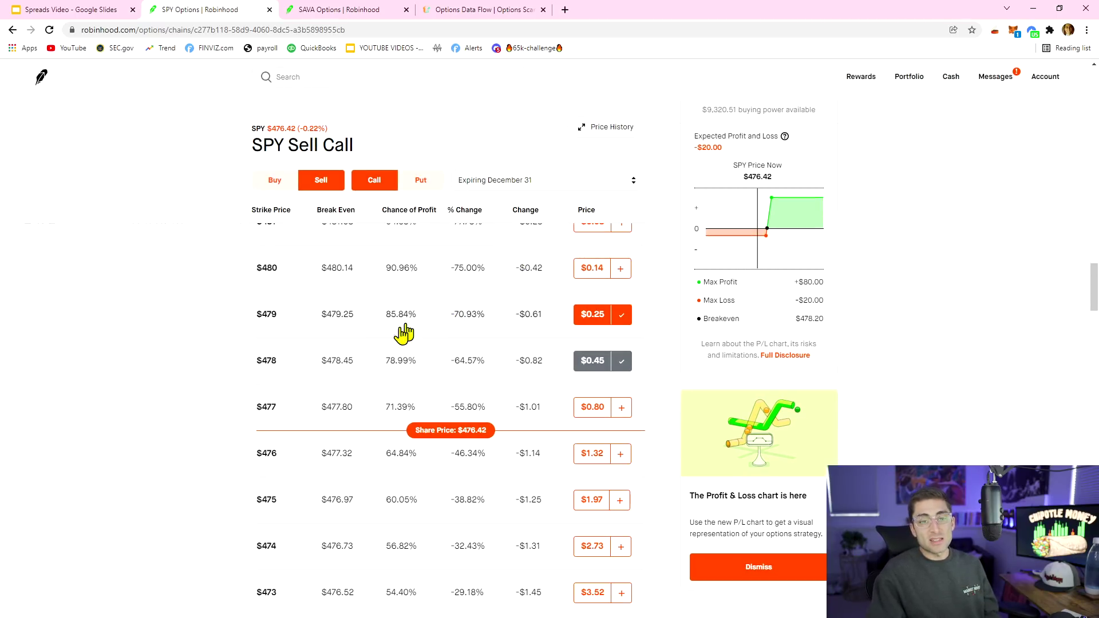
Step: Remove both call legs from the trade and switch the SPY chain to selling puts
{"action": "scroll", "coordinate": [781, 280], "scroll_direction": "up", "scroll_amount": 2}
{"action": "scroll", "coordinate": [780, 274], "scroll_direction": "up", "scroll_amount": 1}
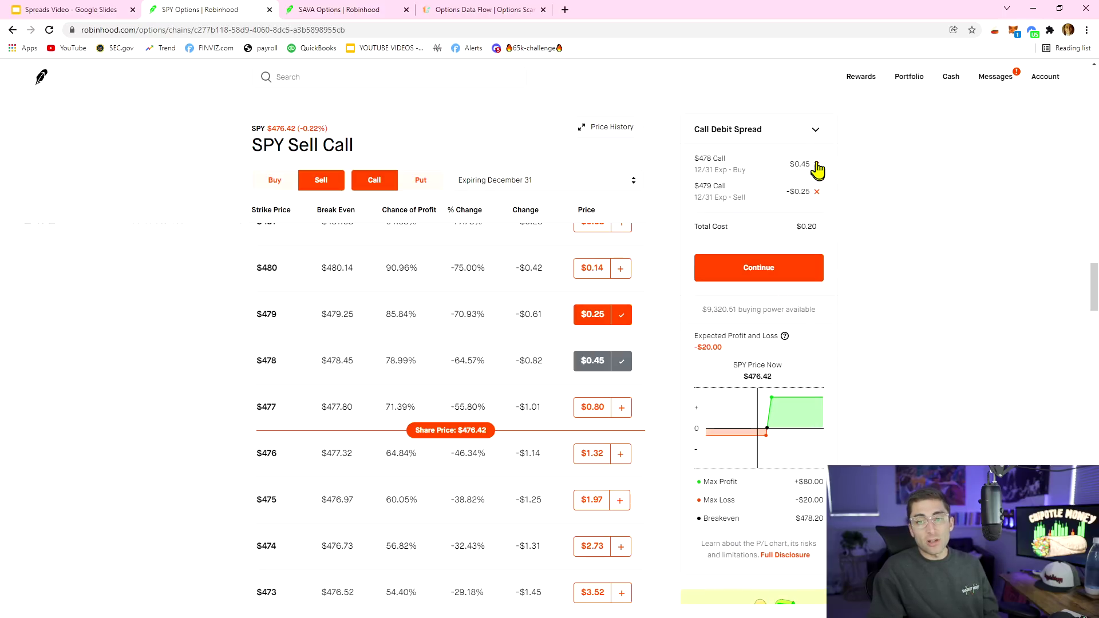
{"action": "left_click", "coordinate": [815, 163]}
{"action": "left_click", "coordinate": [816, 163]}
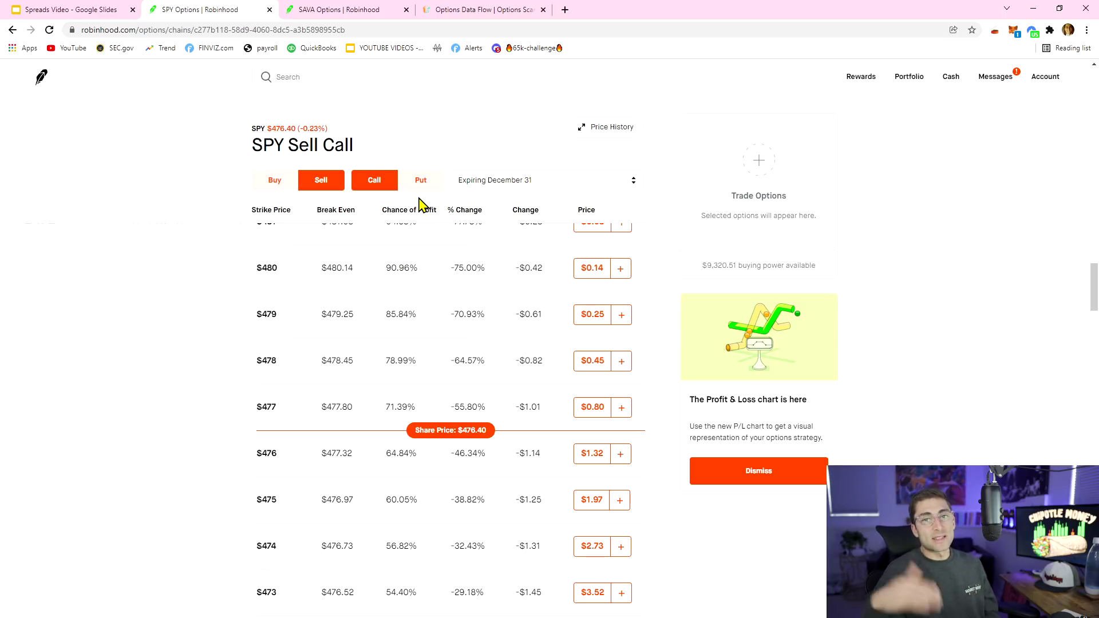
{"action": "left_click", "coordinate": [415, 179]}
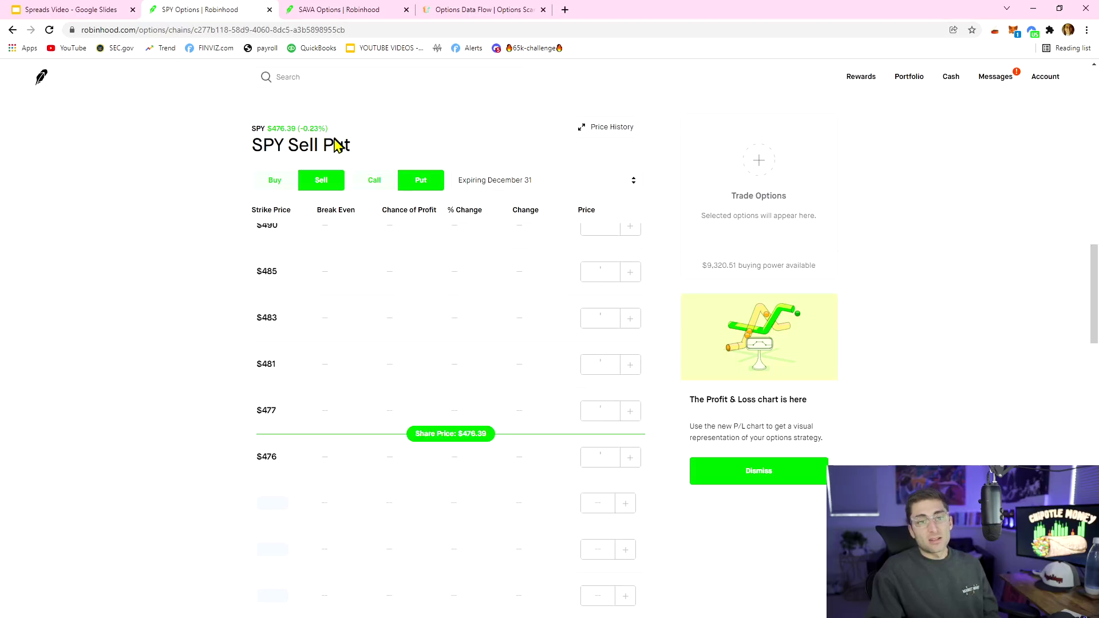
Step: Find the put strikes around the SPY share price and add a sold $476 put expiring December 31
{"action": "scroll", "coordinate": [456, 248], "scroll_direction": "down", "scroll_amount": 8}
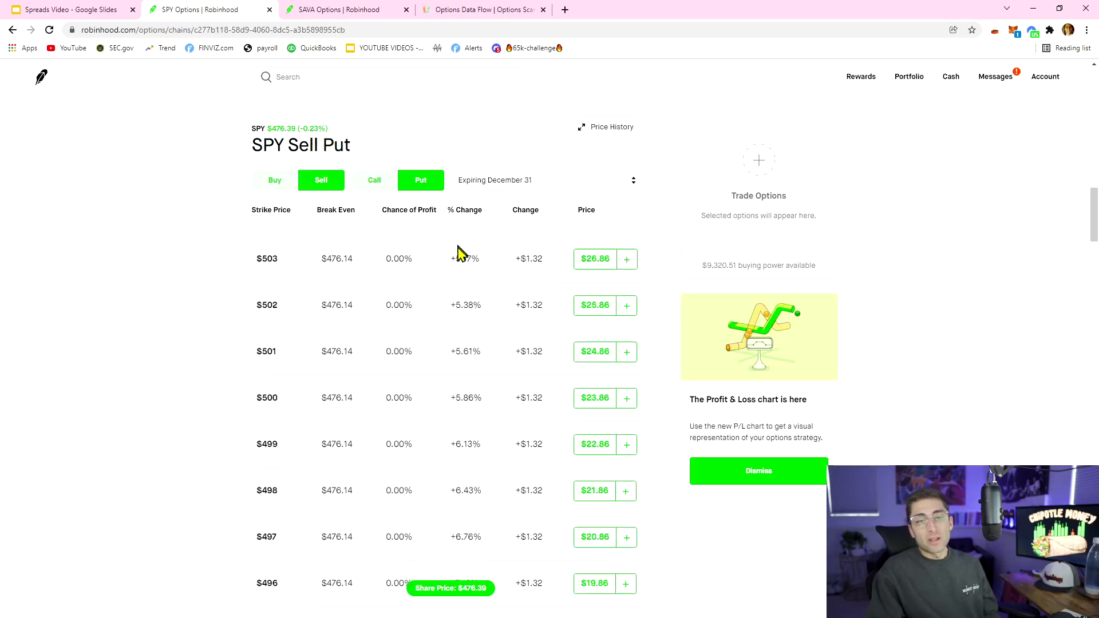
{"action": "scroll", "coordinate": [492, 292], "scroll_direction": "up", "scroll_amount": 10}
{"action": "scroll", "coordinate": [511, 308], "scroll_direction": "up", "scroll_amount": 10}
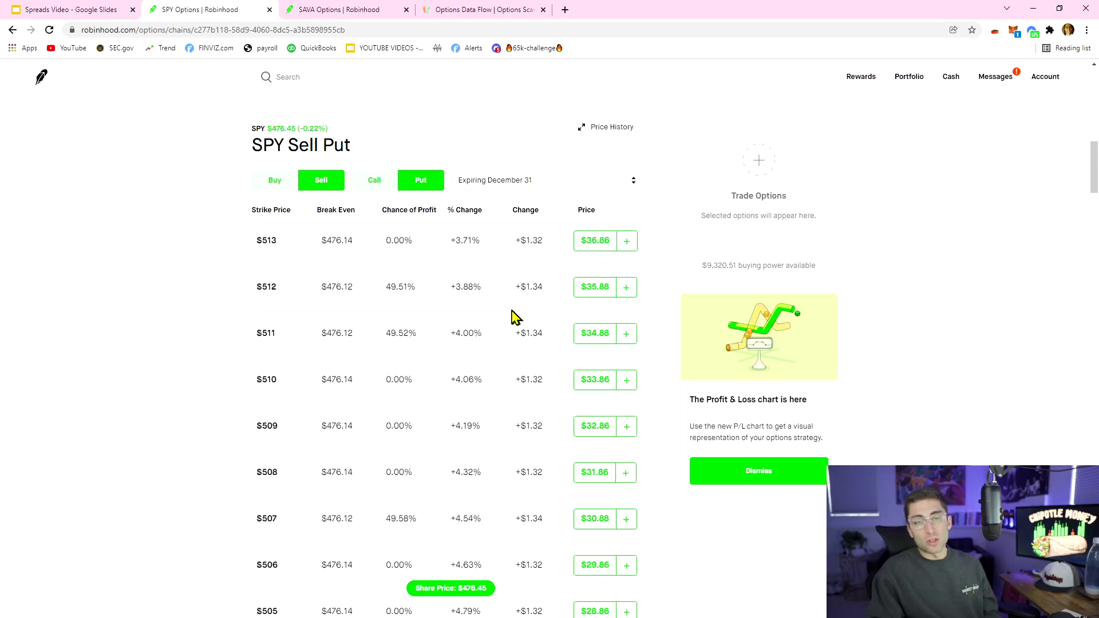
{"action": "scroll", "coordinate": [513, 298], "scroll_direction": "down", "scroll_amount": 15}
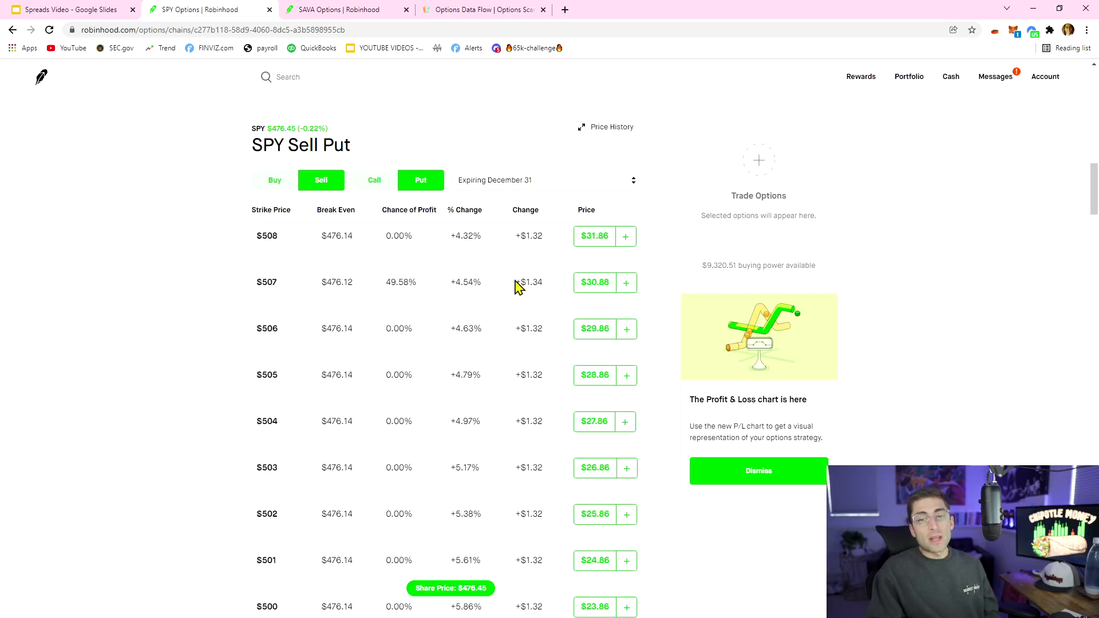
{"action": "scroll", "coordinate": [532, 295], "scroll_direction": "up", "scroll_amount": 3}
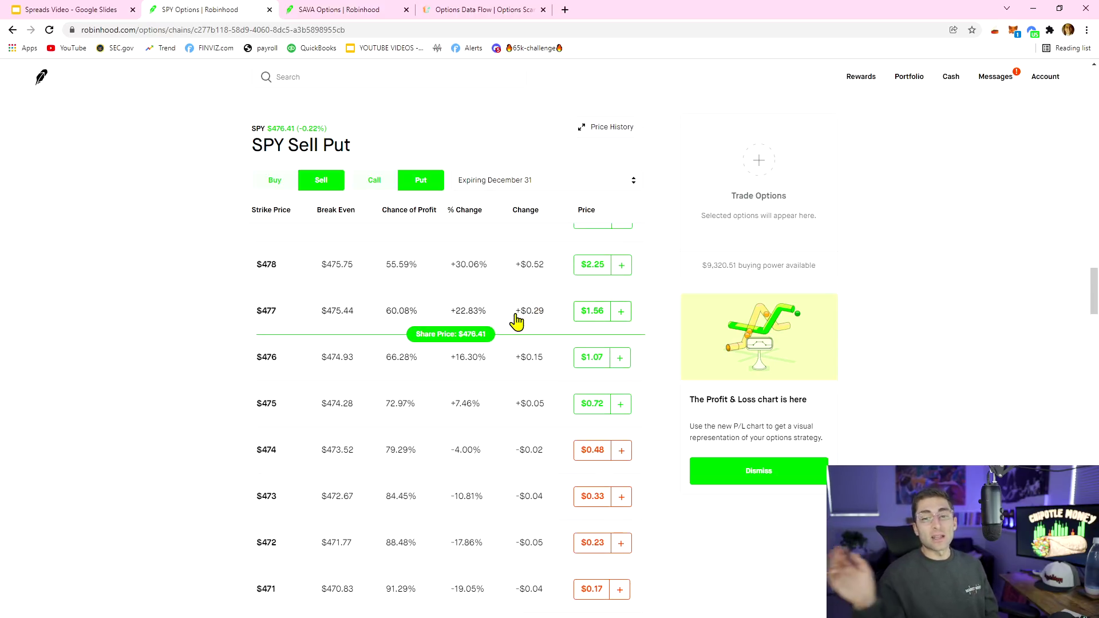
{"action": "scroll", "coordinate": [516, 322], "scroll_direction": "up", "scroll_amount": 5}
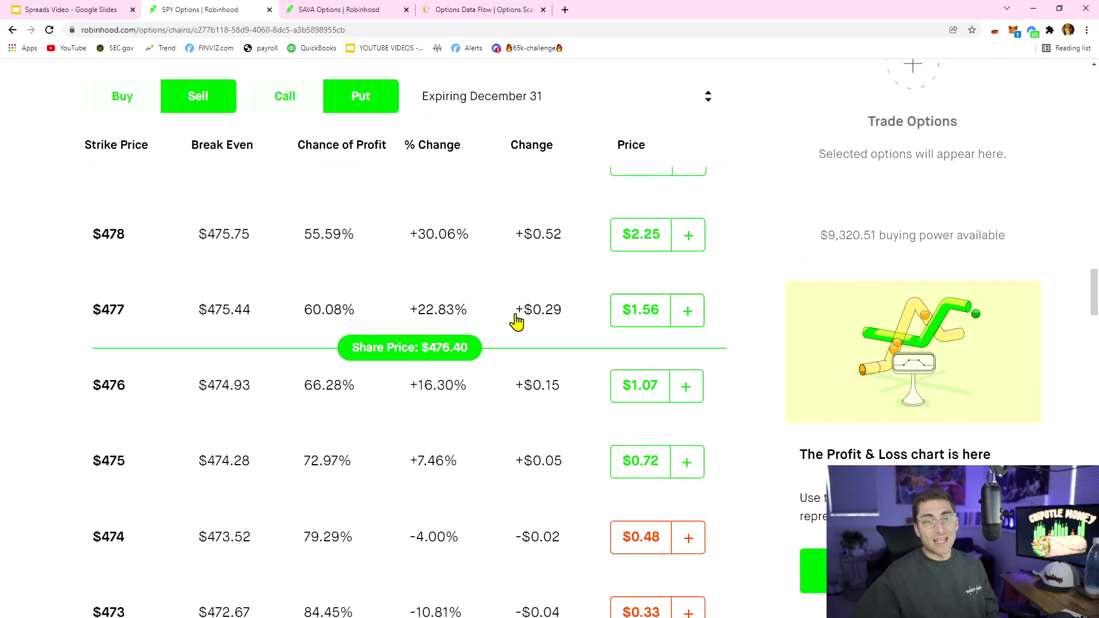
{"action": "scroll", "coordinate": [517, 322], "scroll_direction": "left", "scroll_amount": 1}
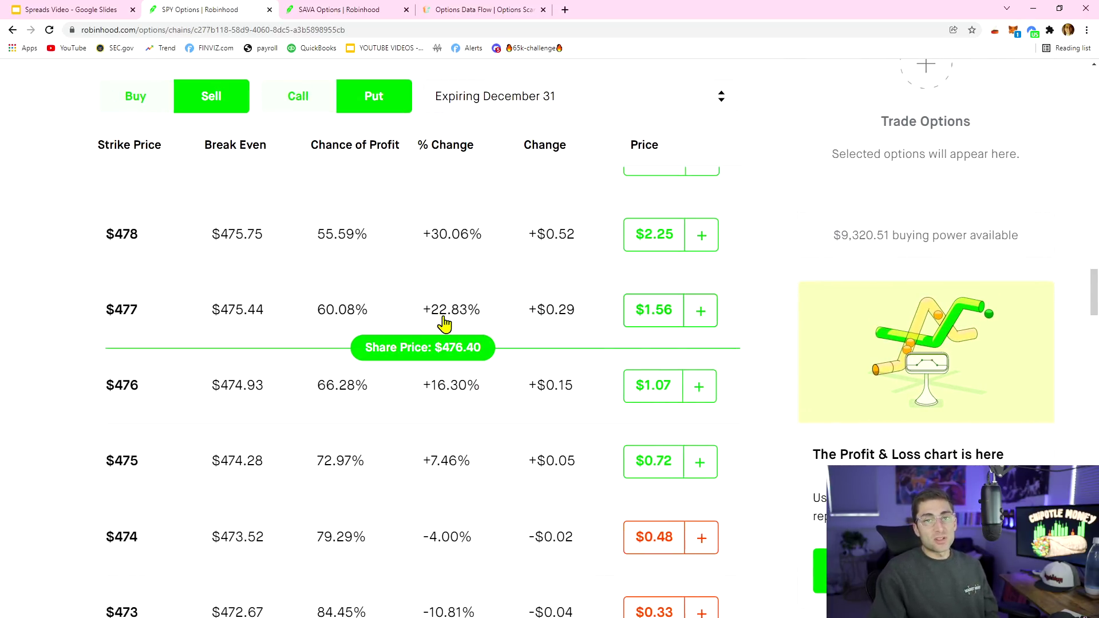
{"action": "left_click", "coordinate": [705, 398]}
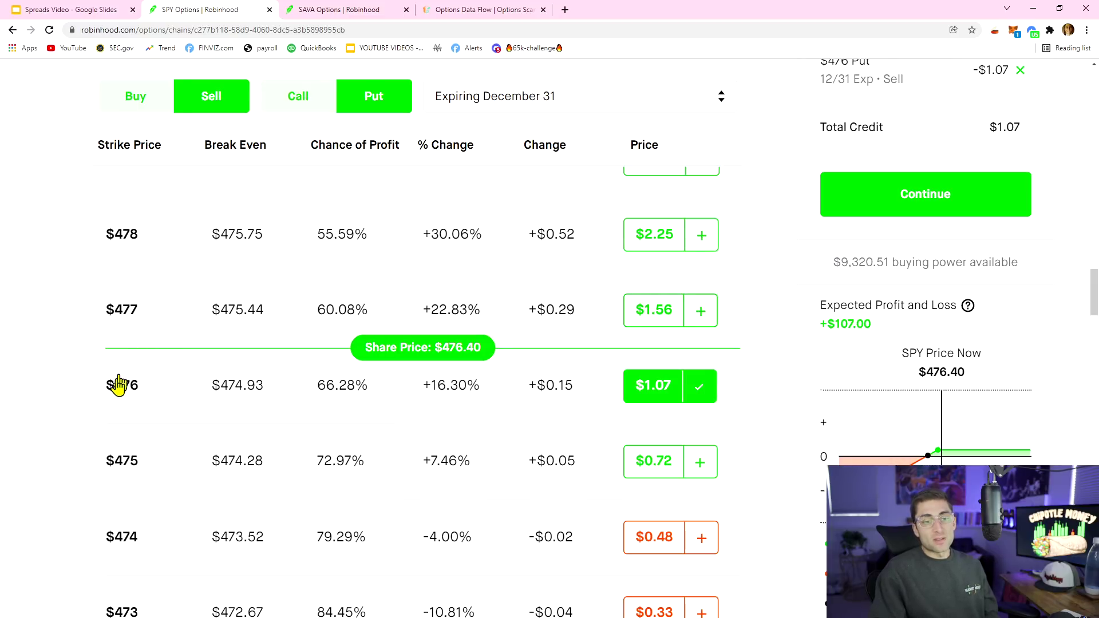
Step: Complete the put credit spread by adding a bought $475 put expiring December 31
{"action": "left_click", "coordinate": [147, 110]}
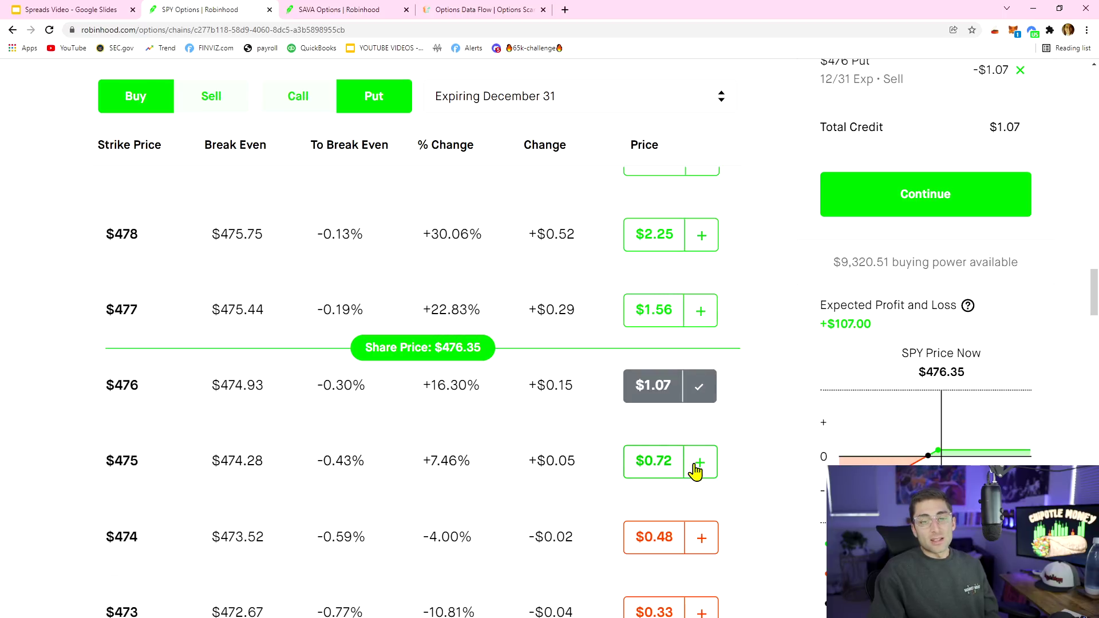
{"action": "scroll", "coordinate": [711, 468], "scroll_direction": "down", "scroll_amount": 2}
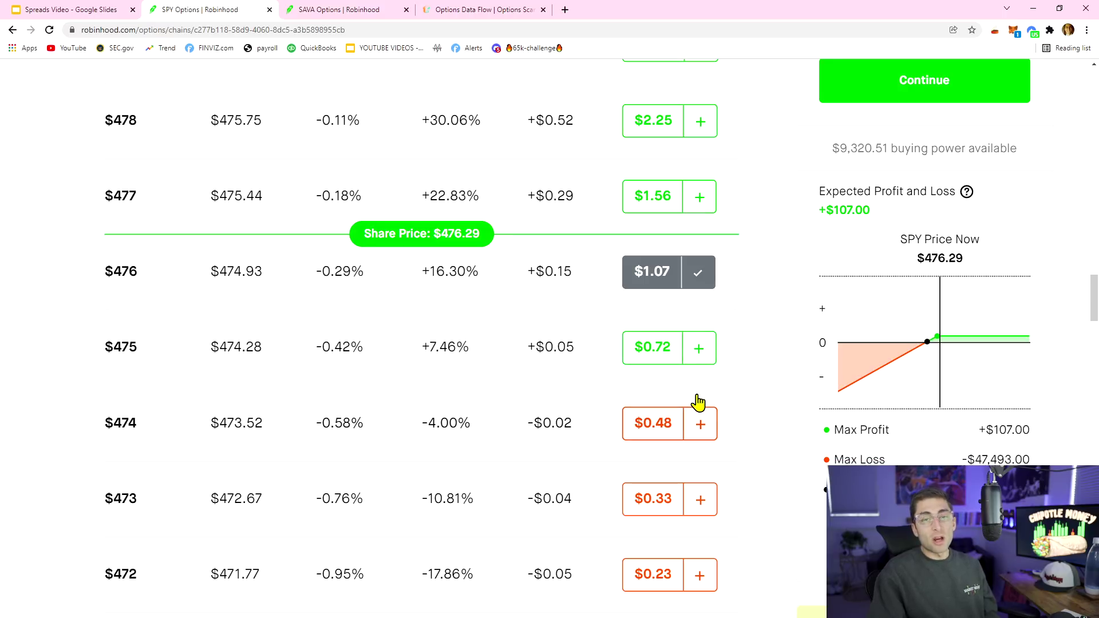
{"action": "left_click", "coordinate": [697, 351]}
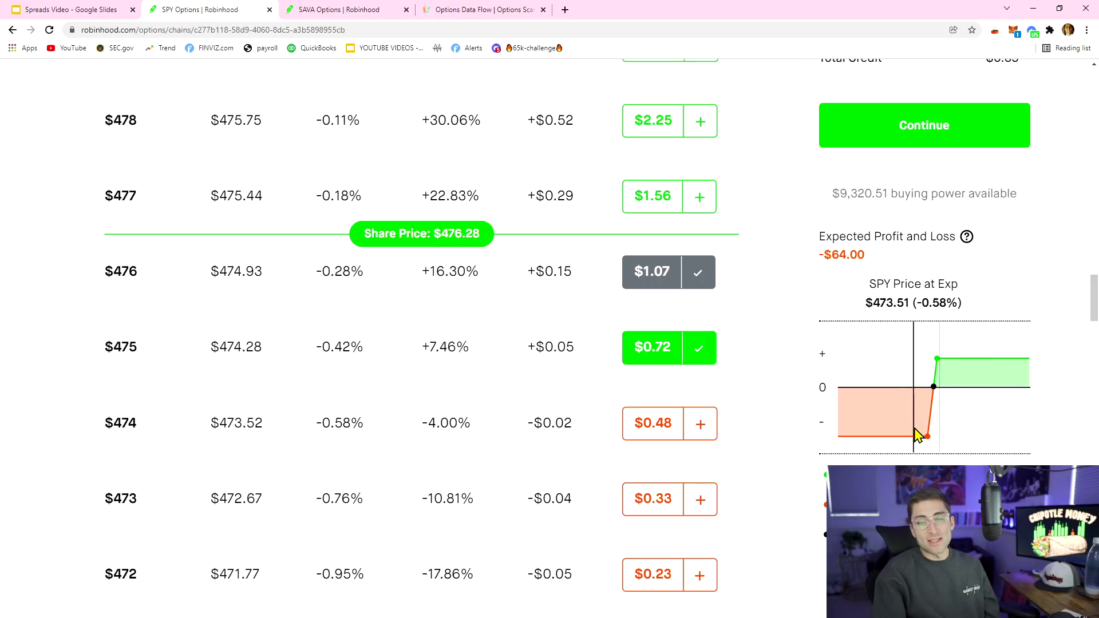
Step: Check the put credit spread's total credit against its max profit and max loss
{"action": "scroll", "coordinate": [947, 360], "scroll_direction": "up", "scroll_amount": 4}
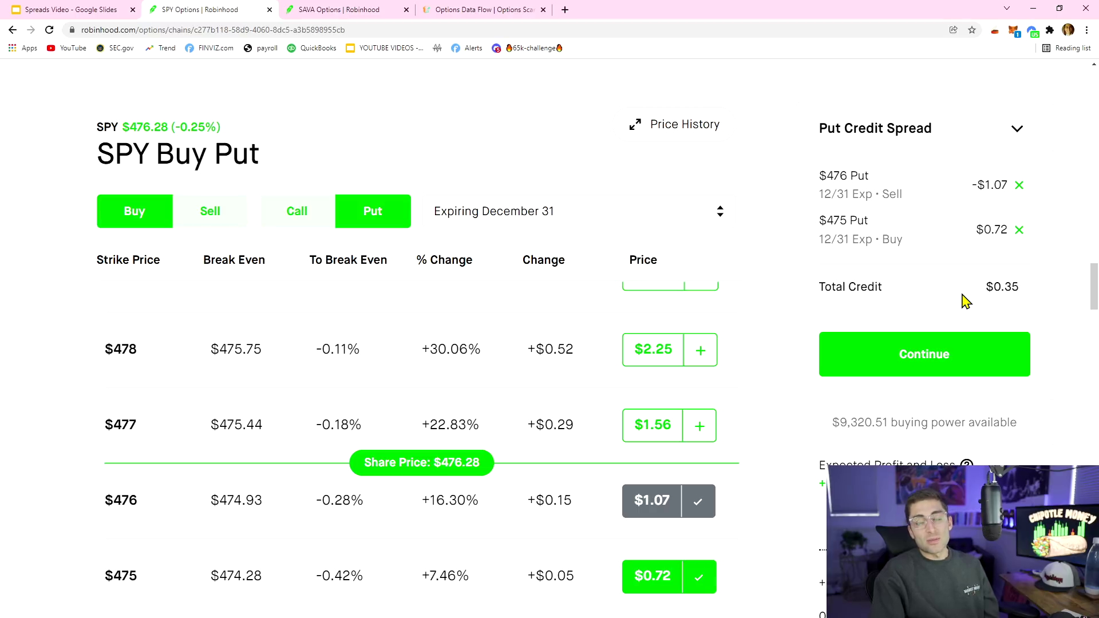
{"action": "left_click_drag", "start_coordinate": [1005, 287], "coordinate": [1028, 297]}
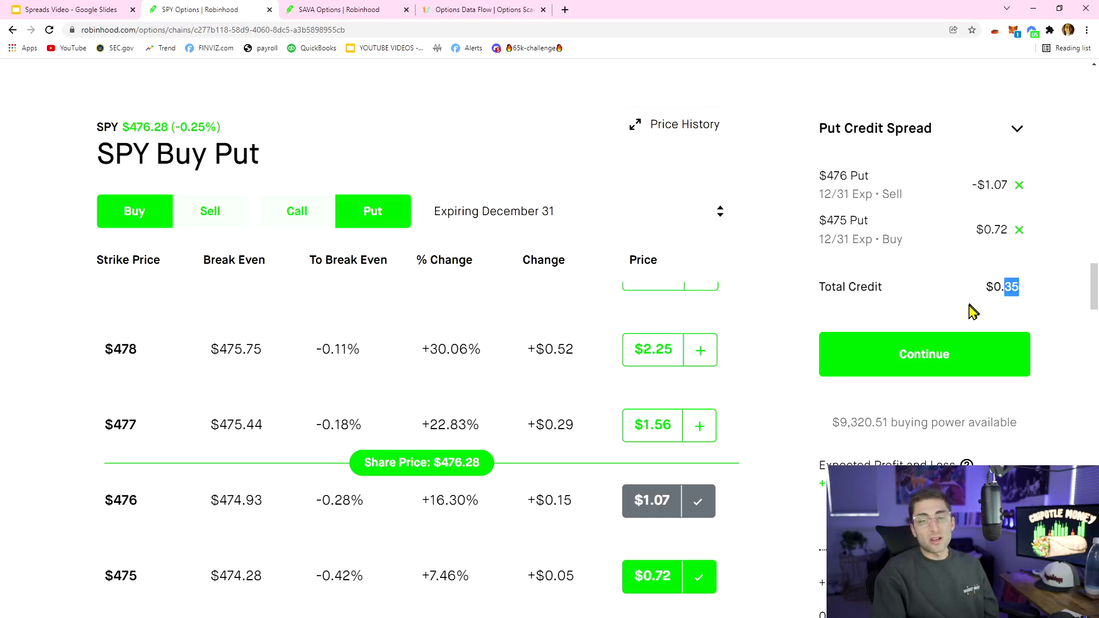
{"action": "scroll", "coordinate": [960, 307], "scroll_direction": "down", "scroll_amount": 5}
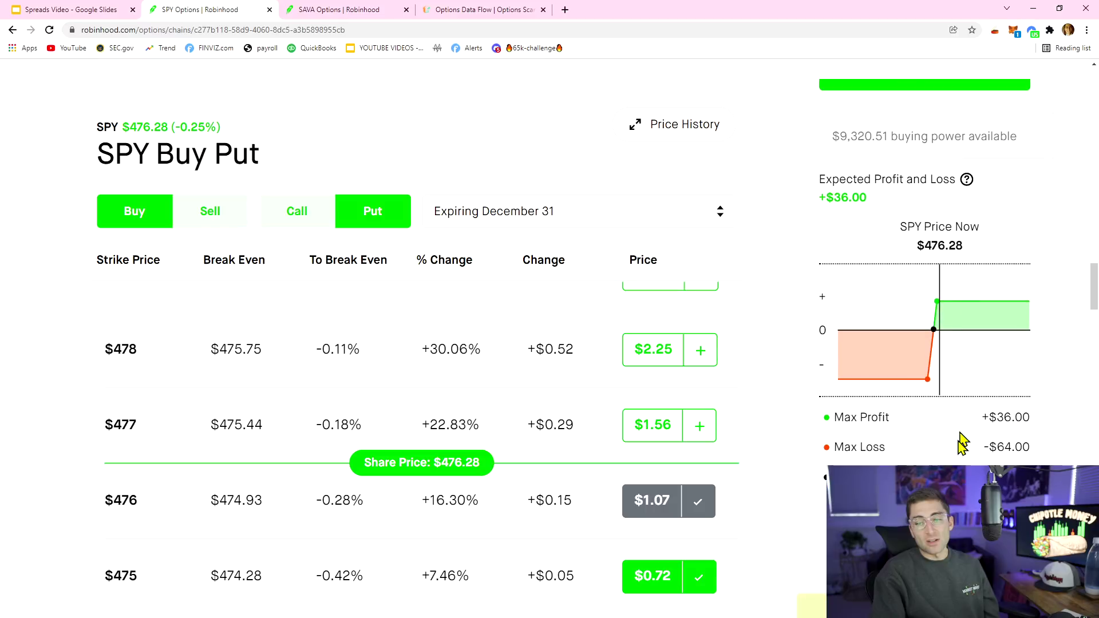
{"action": "left_click_drag", "start_coordinate": [1011, 446], "coordinate": [1002, 448]}
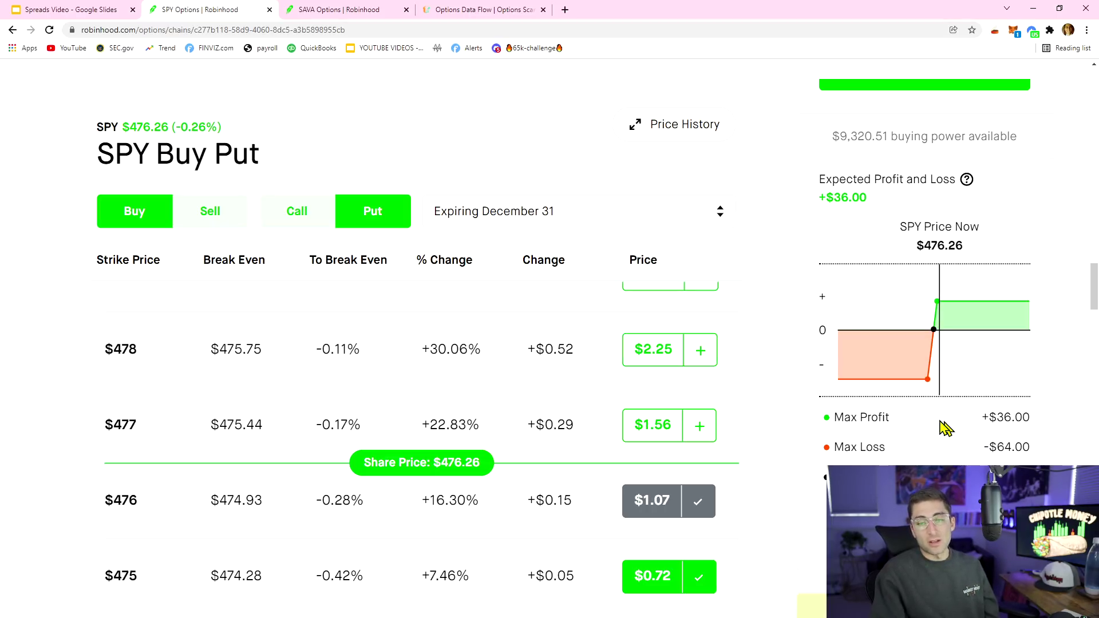
Step: Remove both put legs from the trade, restore the normal page size and show the sell-put chain
{"action": "scroll", "coordinate": [988, 366], "scroll_direction": "up", "scroll_amount": 5}
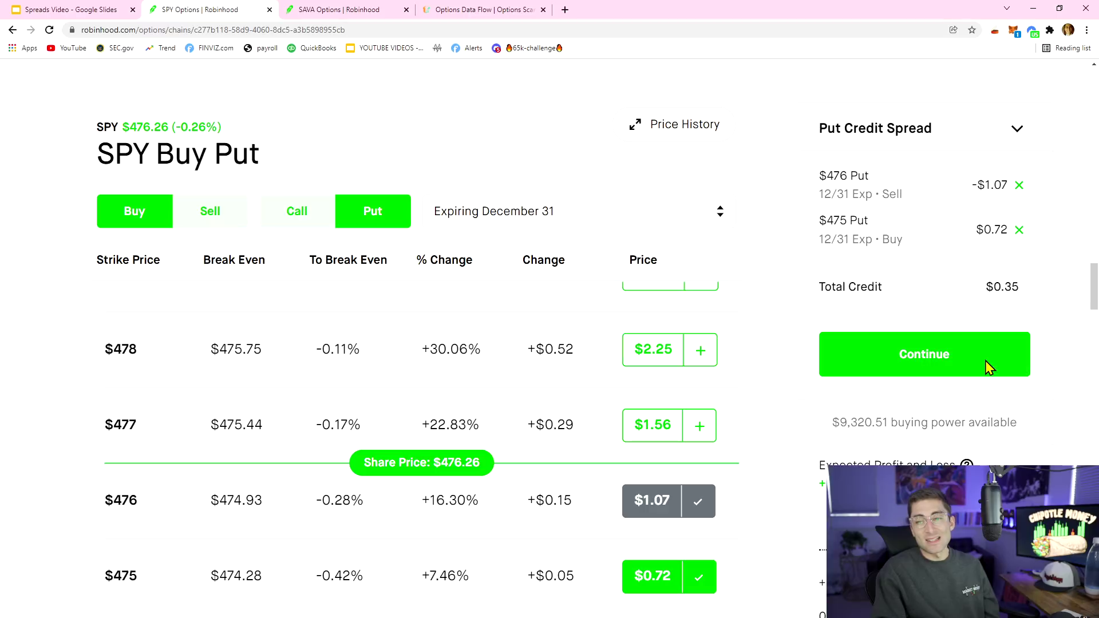
{"action": "left_click", "coordinate": [1016, 186]}
{"action": "left_click", "coordinate": [1017, 186]}
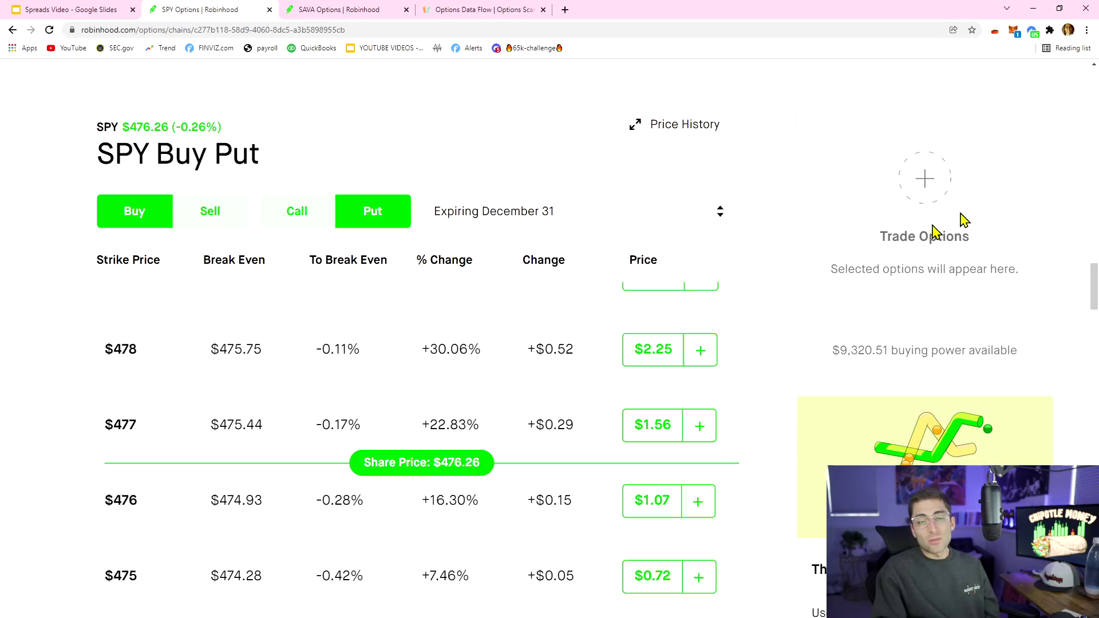
{"action": "key", "text": "ctrl+minus"}
{"action": "key", "text": "ctrl+minus"}
{"action": "key", "text": "ctrl+minus"}
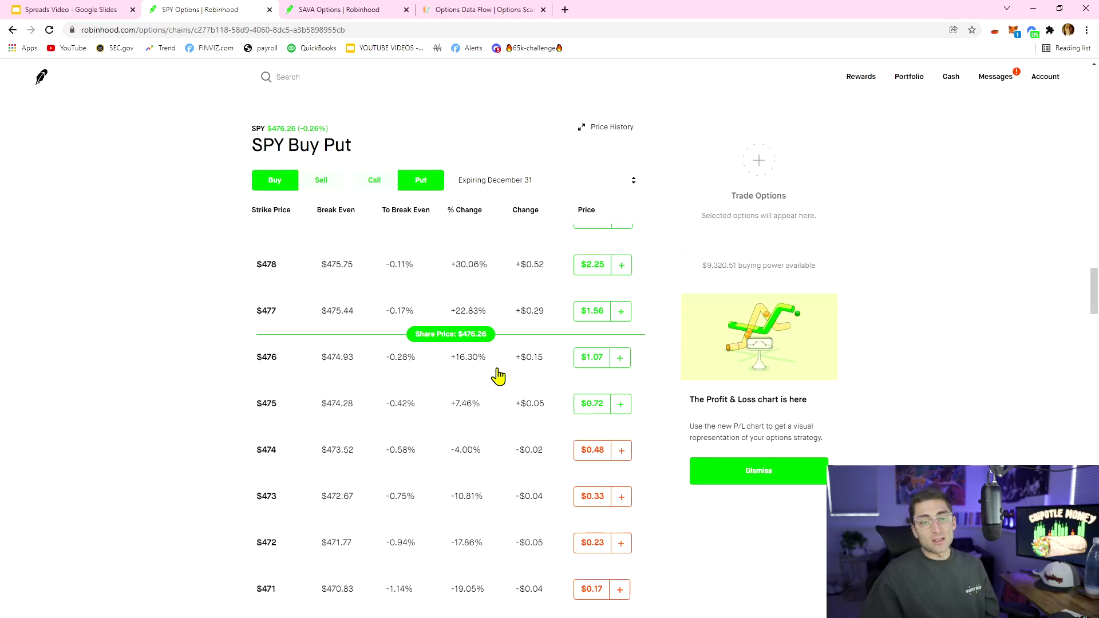
{"action": "left_click", "coordinate": [320, 185]}
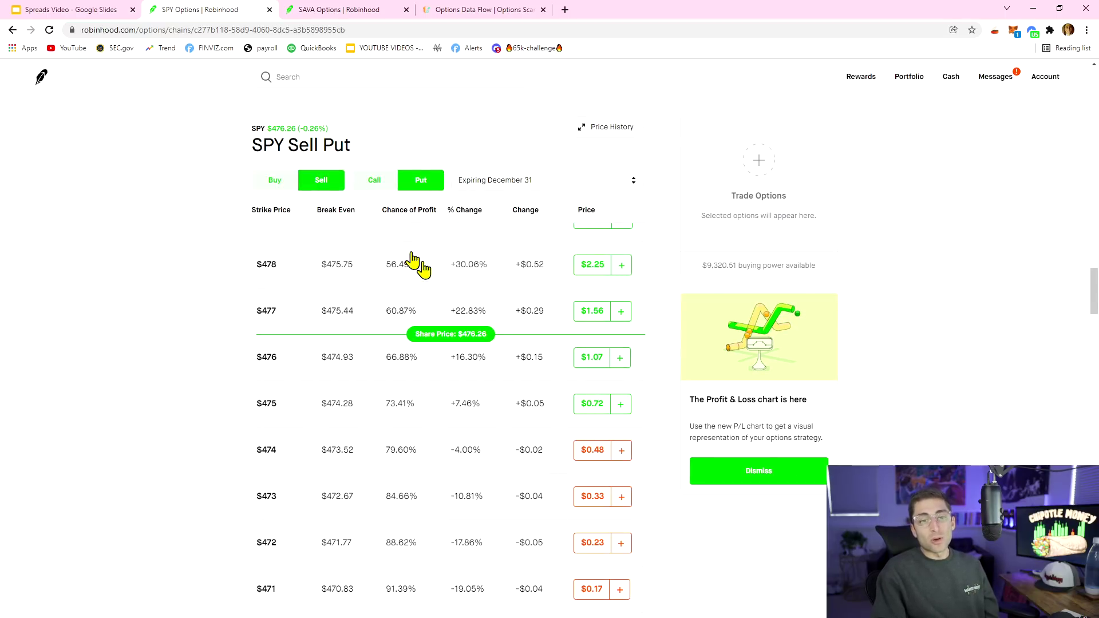
Step: Build a SPY put credit spread expiring December 31 by selling the $477 put and buying the $475 put
{"action": "left_click", "coordinate": [619, 313]}
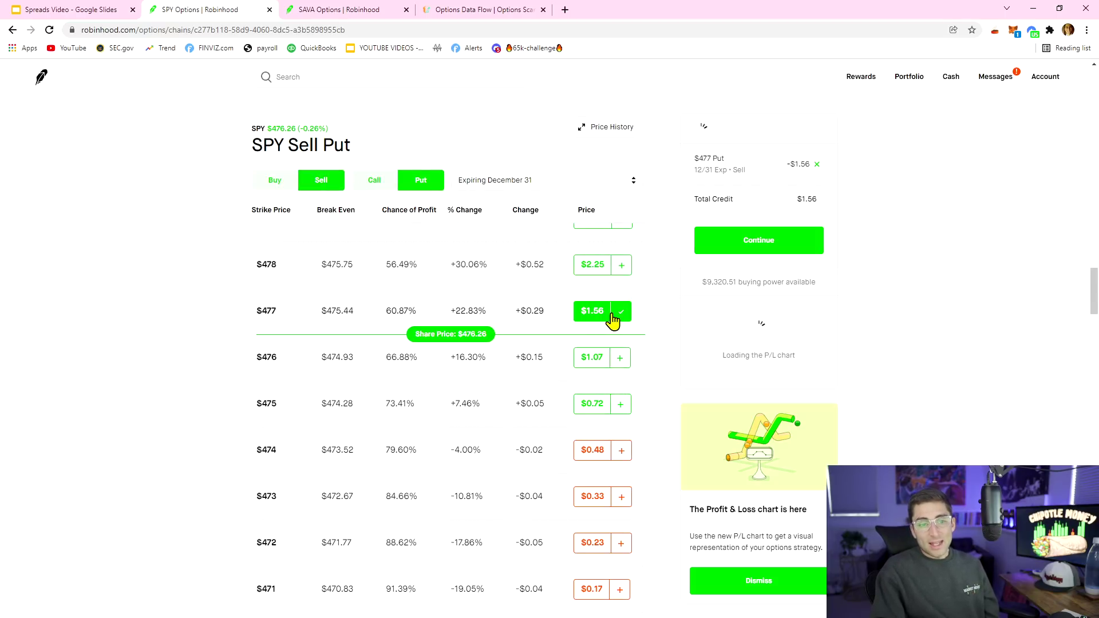
{"action": "left_click", "coordinate": [288, 187]}
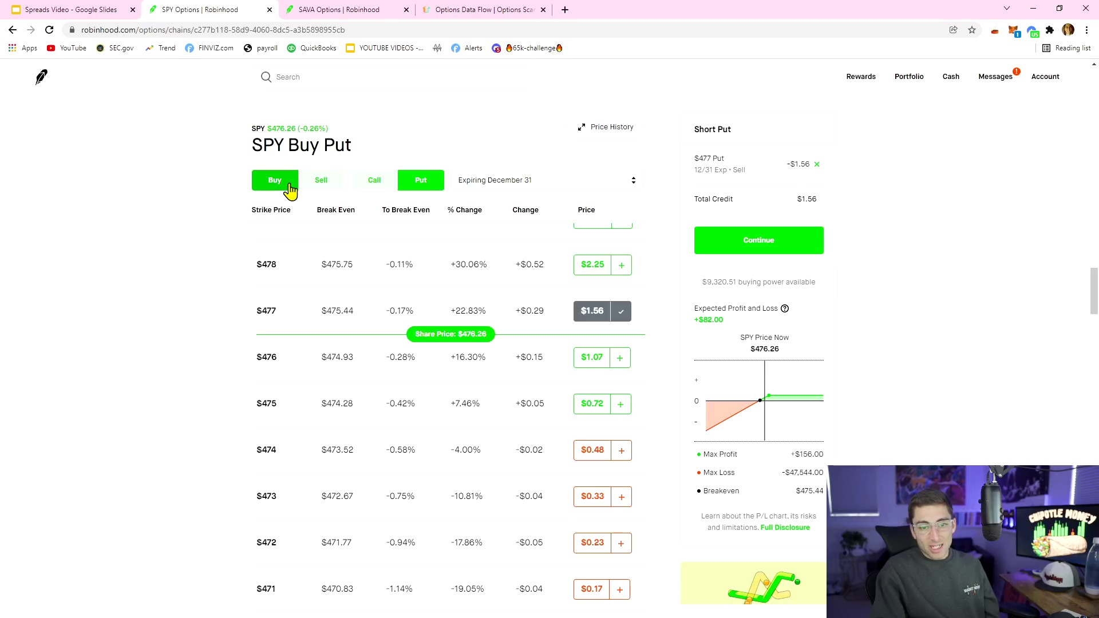
{"action": "left_click", "coordinate": [619, 408]}
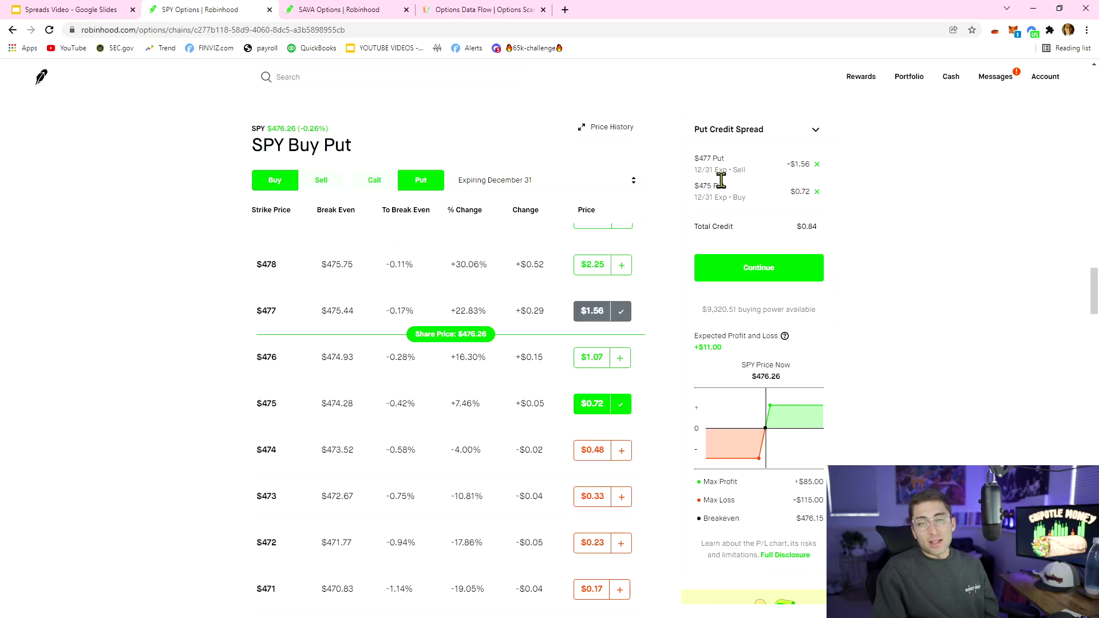
Step: Compare the $477/$475 put credit spread's total credit with its max profit and max loss, and restore the normal page size
{"action": "scroll", "coordinate": [721, 186], "scroll_direction": "up", "scroll_amount": 5}
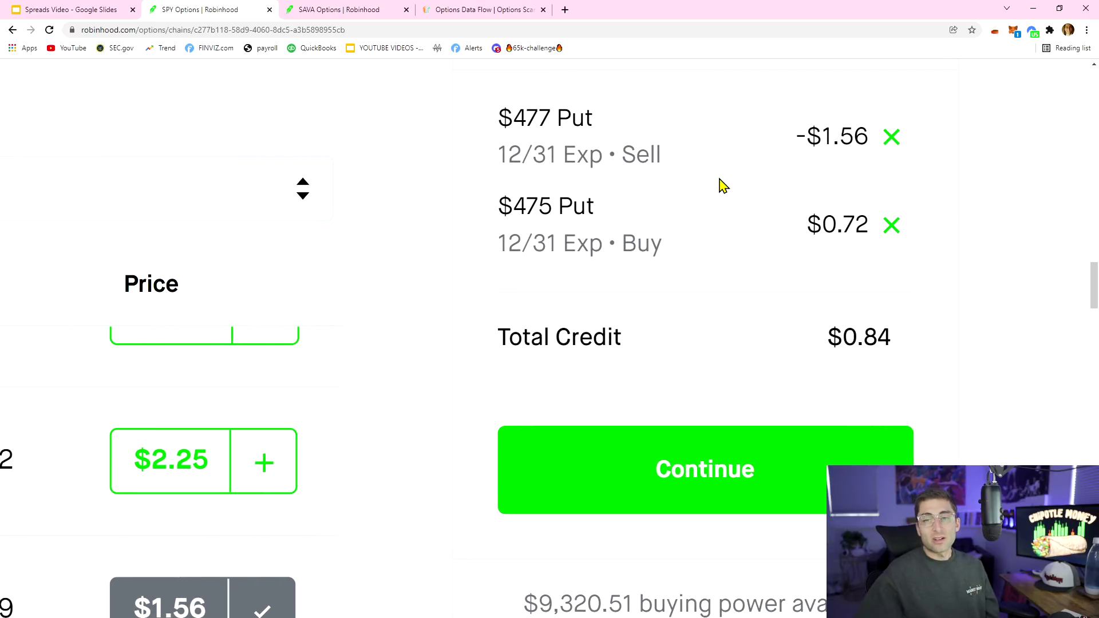
{"action": "scroll", "coordinate": [639, 365], "scroll_direction": "up", "scroll_amount": 2}
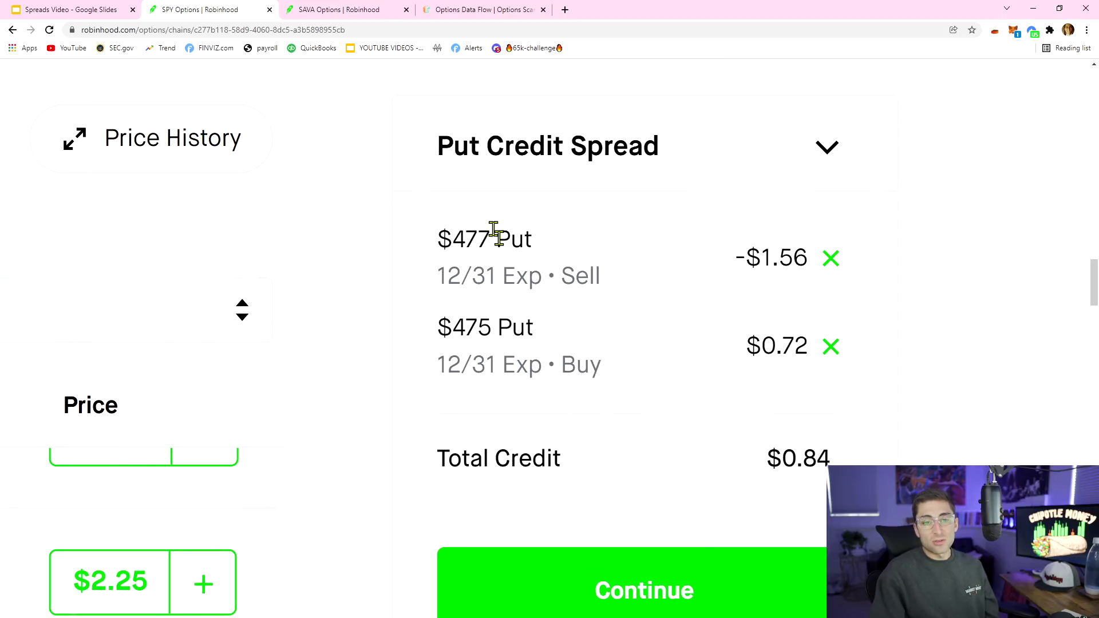
{"action": "left_click_drag", "start_coordinate": [803, 455], "coordinate": [831, 455]}
{"action": "left_click", "coordinate": [819, 454]}
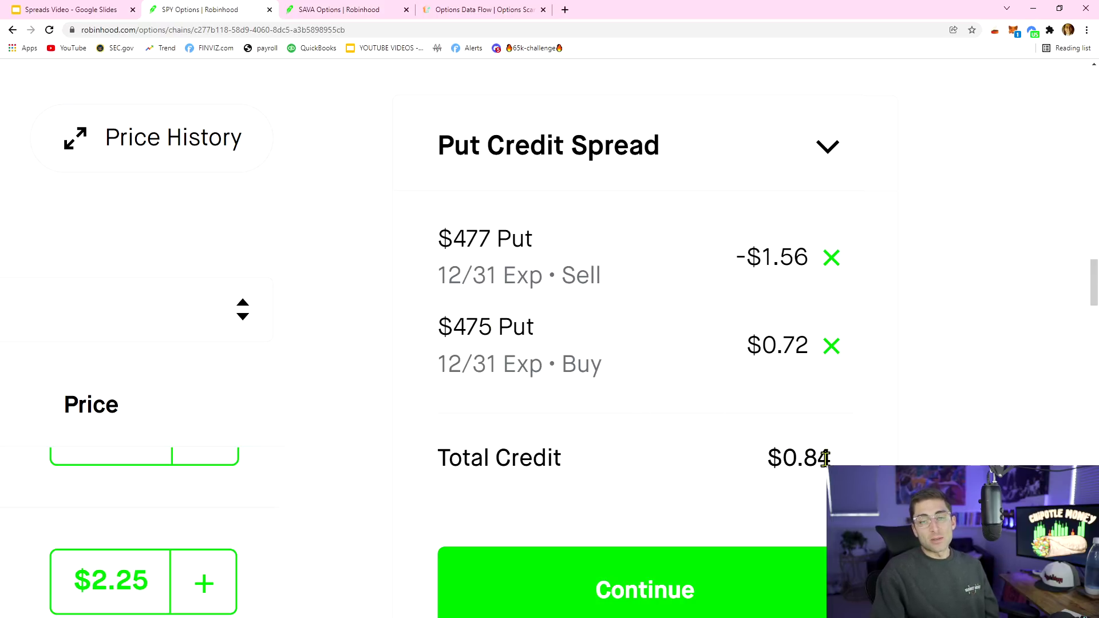
{"action": "scroll", "coordinate": [824, 458], "scroll_direction": "down", "scroll_amount": 15}
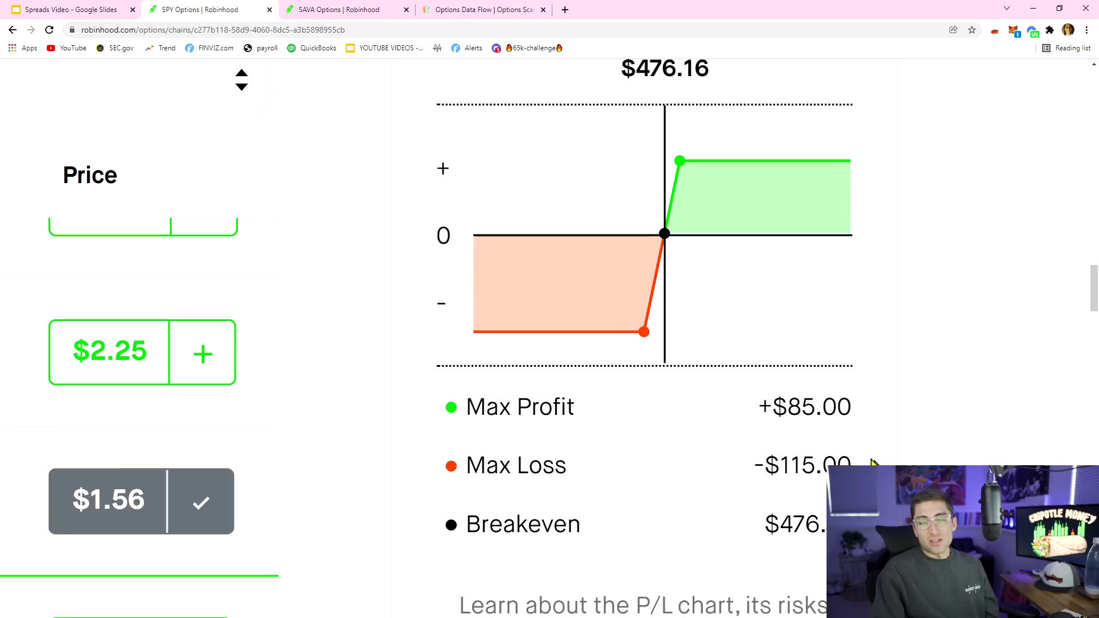
{"action": "left_click_drag", "start_coordinate": [782, 458], "coordinate": [812, 458]}
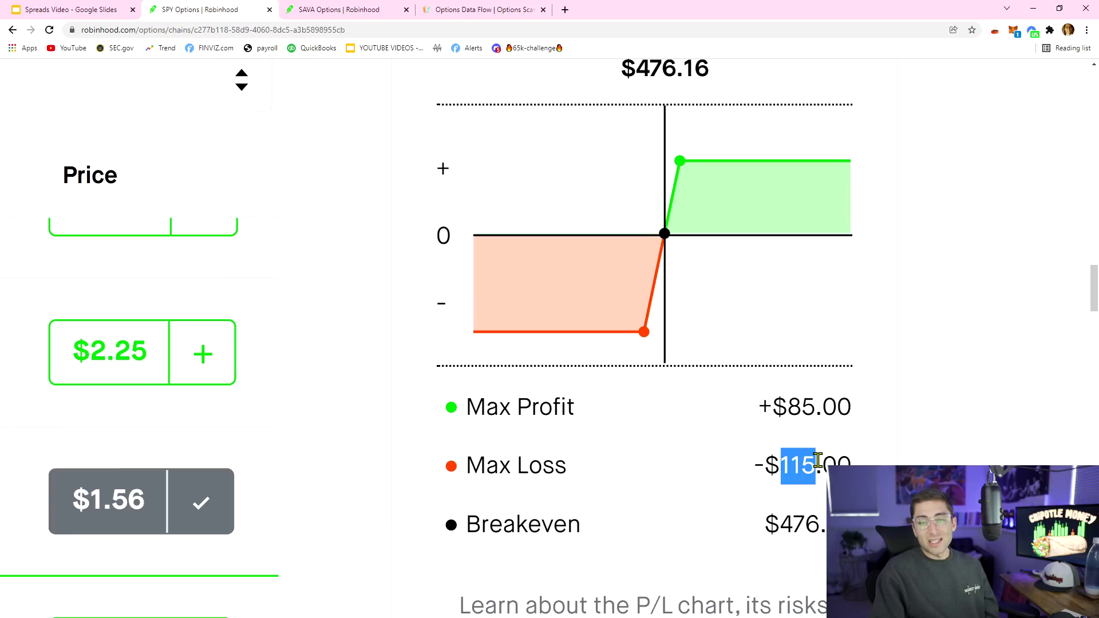
{"action": "left_click", "coordinate": [834, 445]}
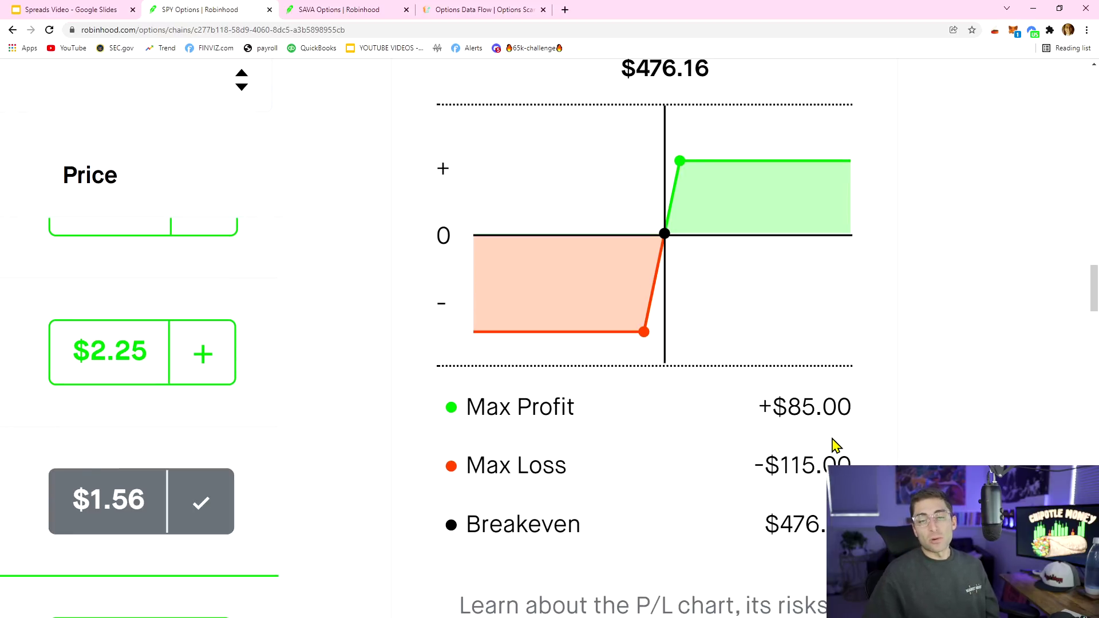
{"action": "key", "text": "ctrl+minus"}
{"action": "key", "text": "ctrl+minus"}
{"action": "key", "text": "ctrl+minus"}
{"action": "key", "text": "ctrl+minus"}
{"action": "key", "text": "ctrl+minus"}
{"action": "key", "text": "ctrl+minus"}
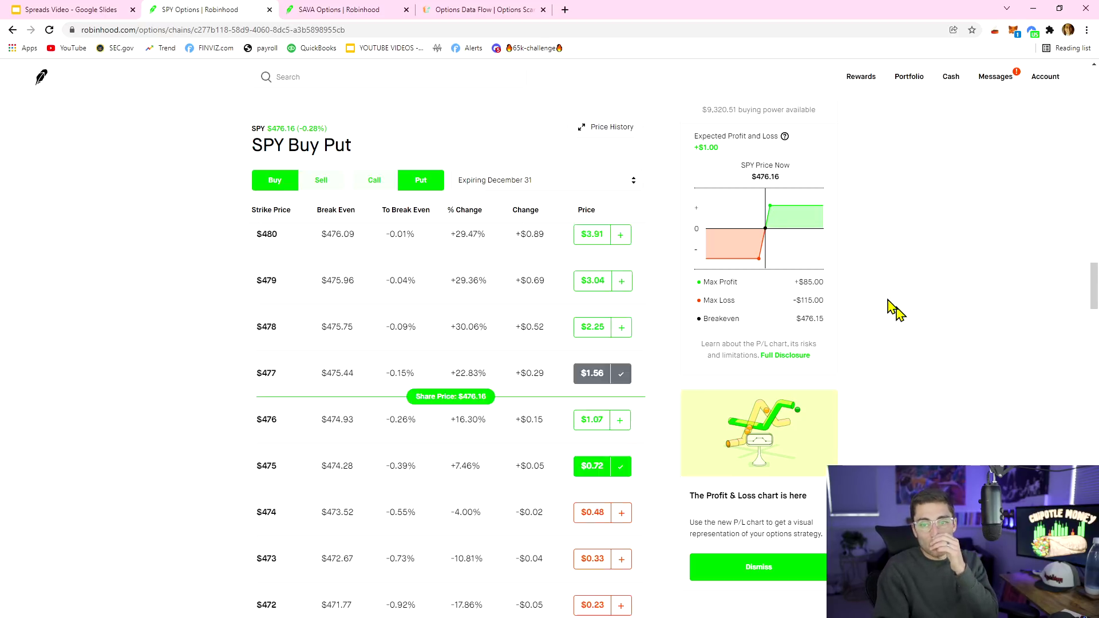
{"action": "scroll", "coordinate": [780, 260], "scroll_direction": "up", "scroll_amount": 7}
{"action": "scroll", "coordinate": [613, 344], "scroll_direction": "down", "scroll_amount": 8}
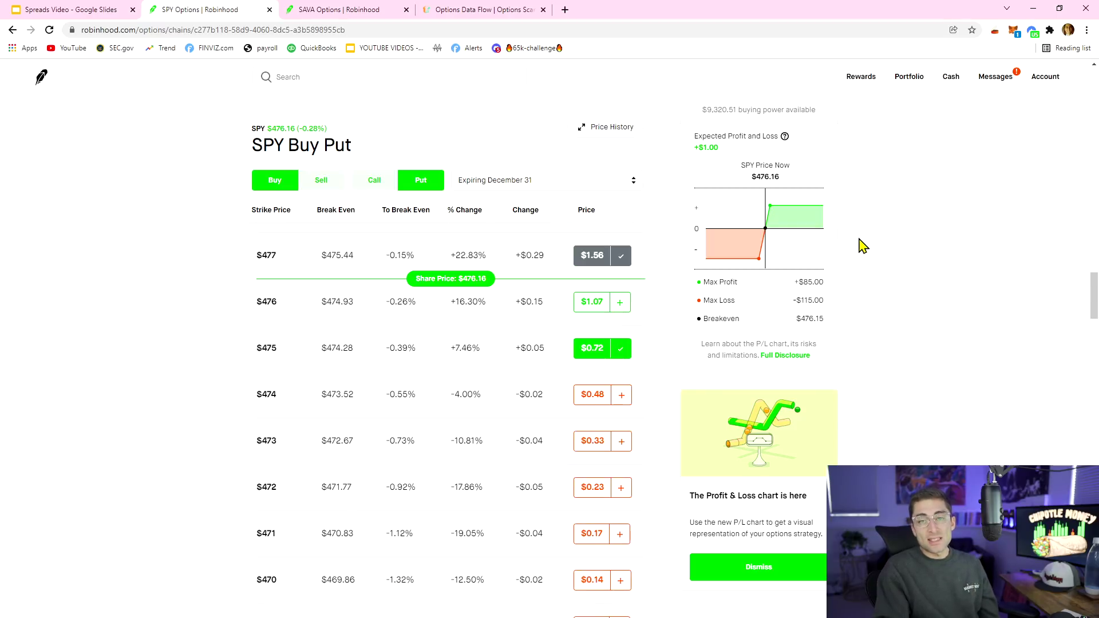
{"action": "scroll", "coordinate": [780, 252], "scroll_direction": "up", "scroll_amount": 4}
{"action": "scroll", "coordinate": [633, 410], "scroll_direction": "down", "scroll_amount": 2}
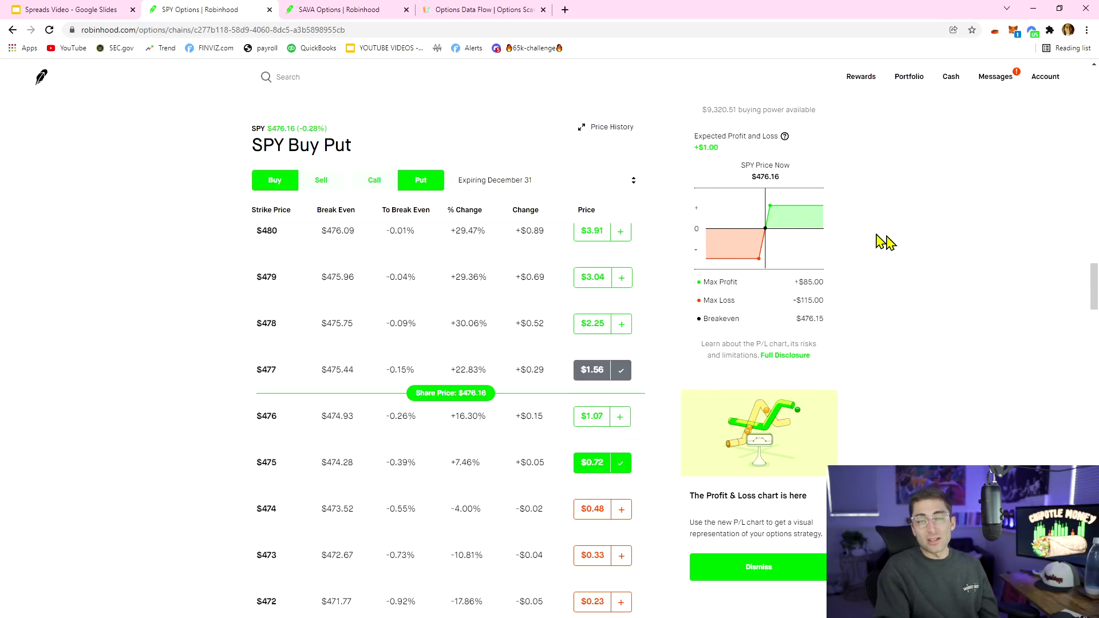
{"action": "scroll", "coordinate": [875, 239], "scroll_direction": "up", "scroll_amount": 4}
{"action": "scroll", "coordinate": [916, 255], "scroll_direction": "down", "scroll_amount": 3}
{"action": "scroll", "coordinate": [893, 258], "scroll_direction": "up", "scroll_amount": 1}
{"action": "scroll", "coordinate": [830, 235], "scroll_direction": "up", "scroll_amount": 2}
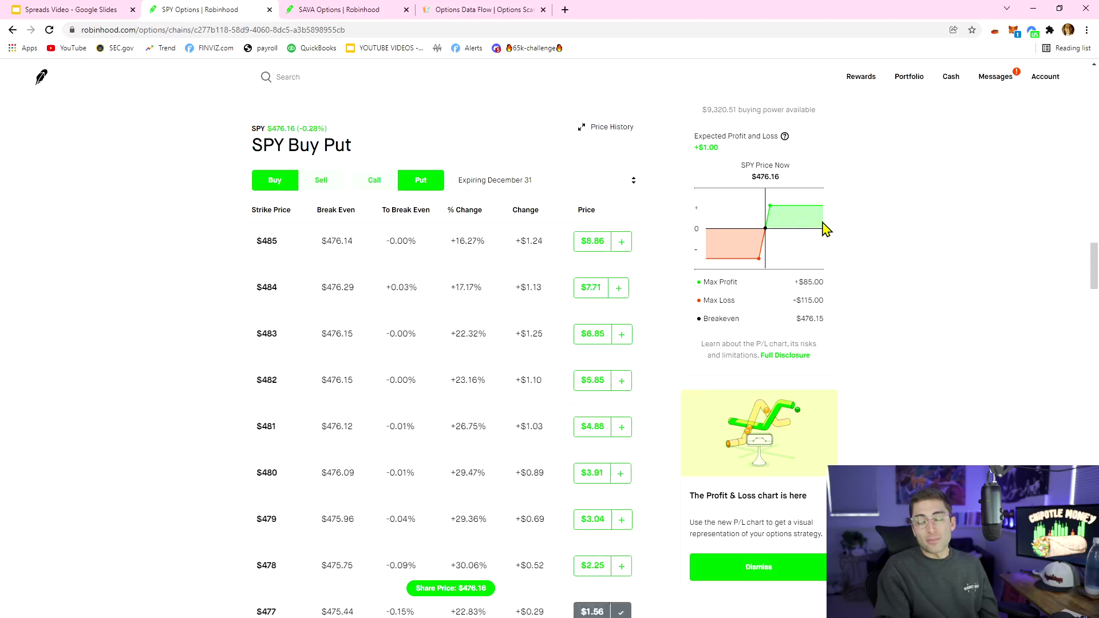
{"action": "scroll", "coordinate": [824, 225], "scroll_direction": "down", "scroll_amount": 4}
{"action": "scroll", "coordinate": [813, 160], "scroll_direction": "up", "scroll_amount": 1}
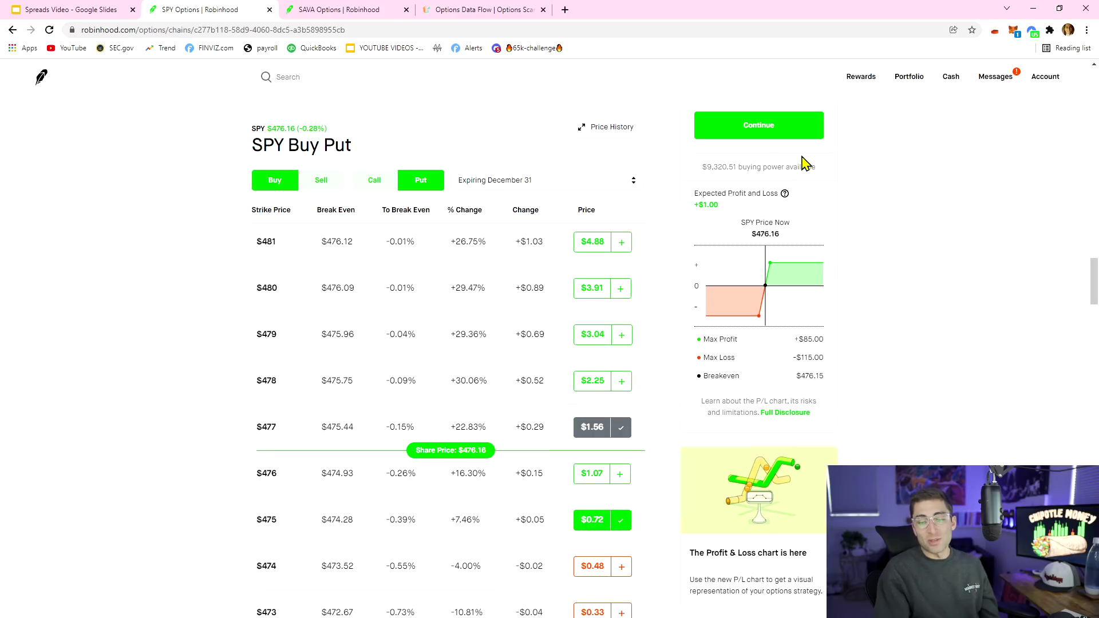
Step: Remove both SPY put legs from the trade and switch the chain to buying calls
{"action": "scroll", "coordinate": [806, 163], "scroll_direction": "up", "scroll_amount": 2}
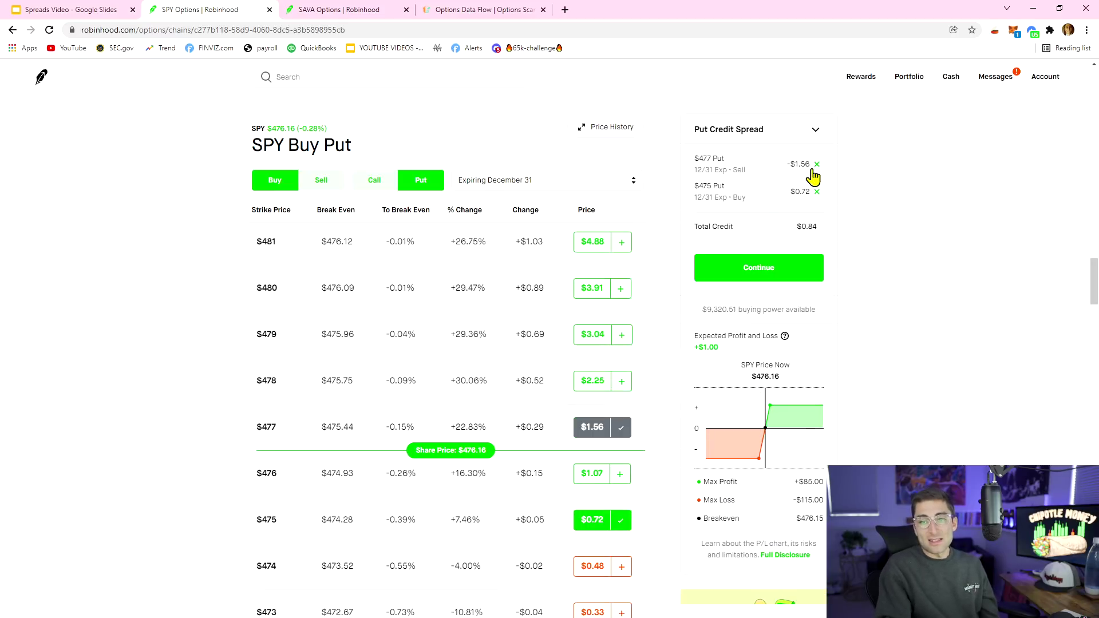
{"action": "left_click", "coordinate": [817, 164]}
{"action": "left_click", "coordinate": [816, 165]}
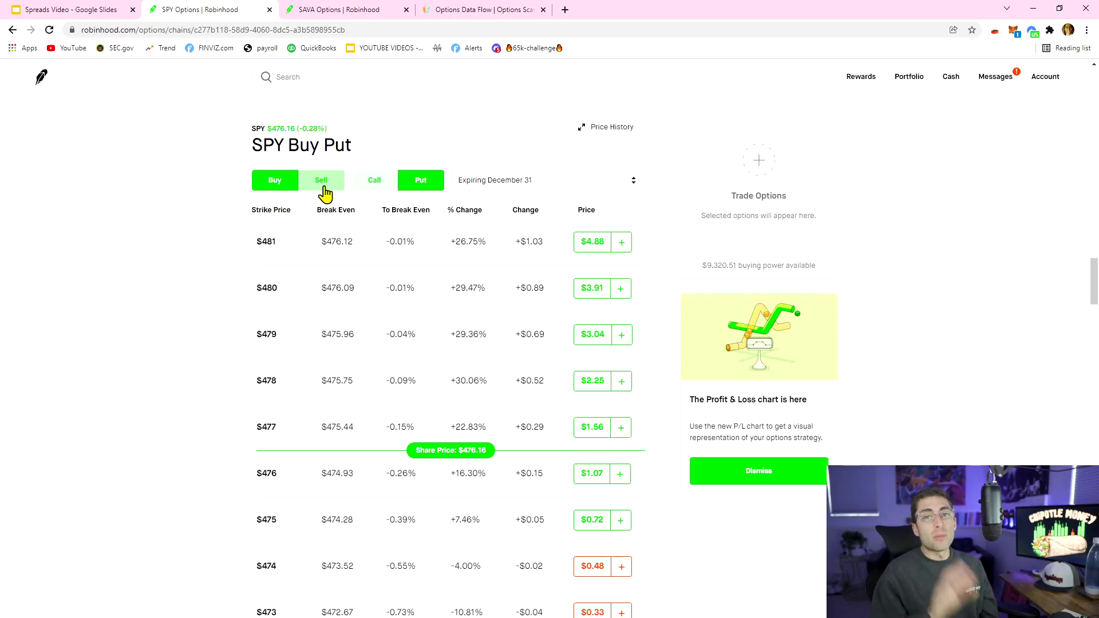
{"action": "left_click", "coordinate": [373, 191]}
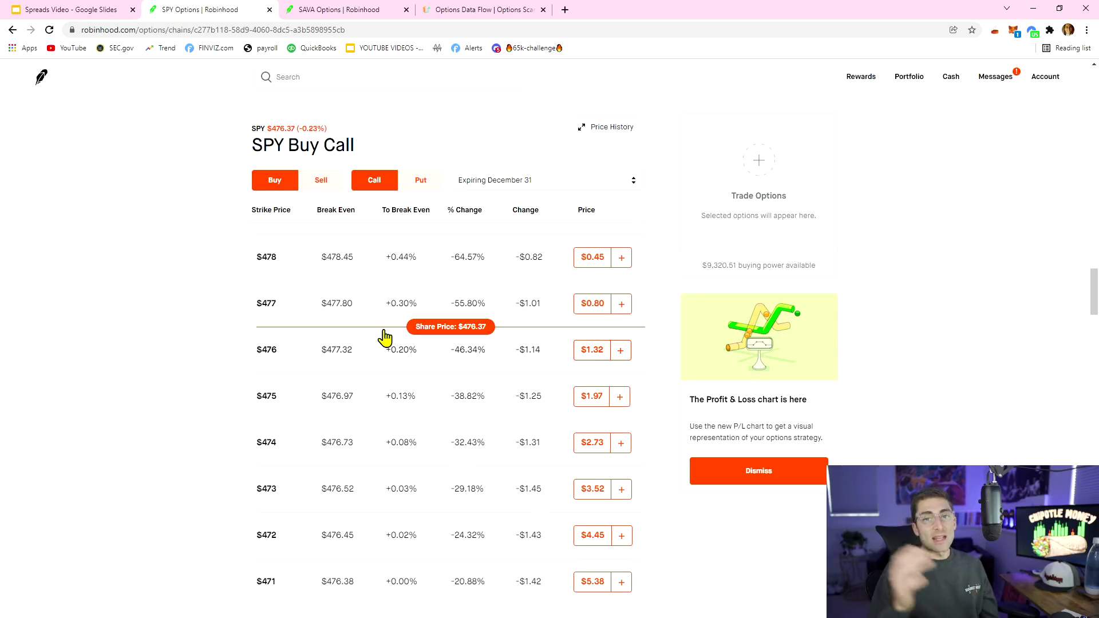
Step: Search for tsla, open the Tesla stock page and bring up its options chain around the share price
{"action": "type", "text": "tsla"}
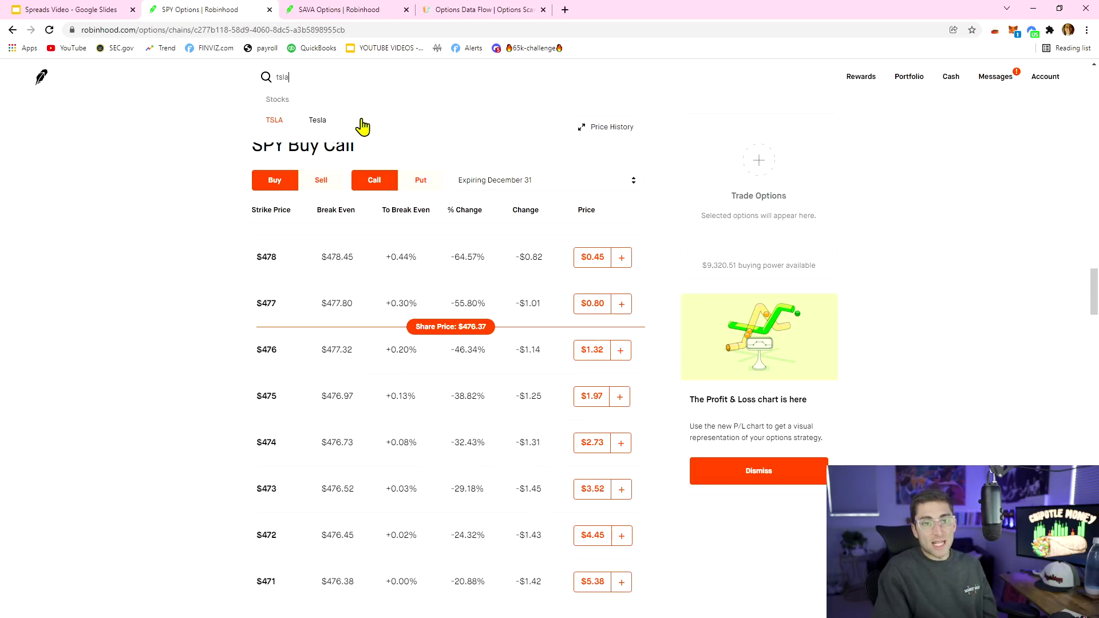
{"action": "left_click", "coordinate": [362, 126]}
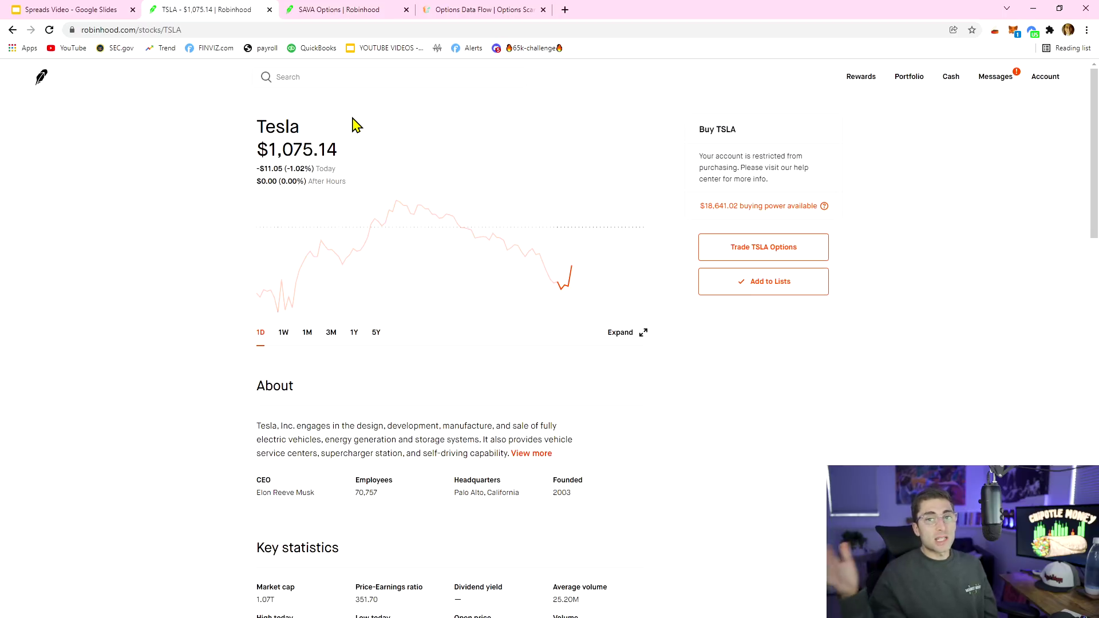
{"action": "left_click", "coordinate": [759, 257]}
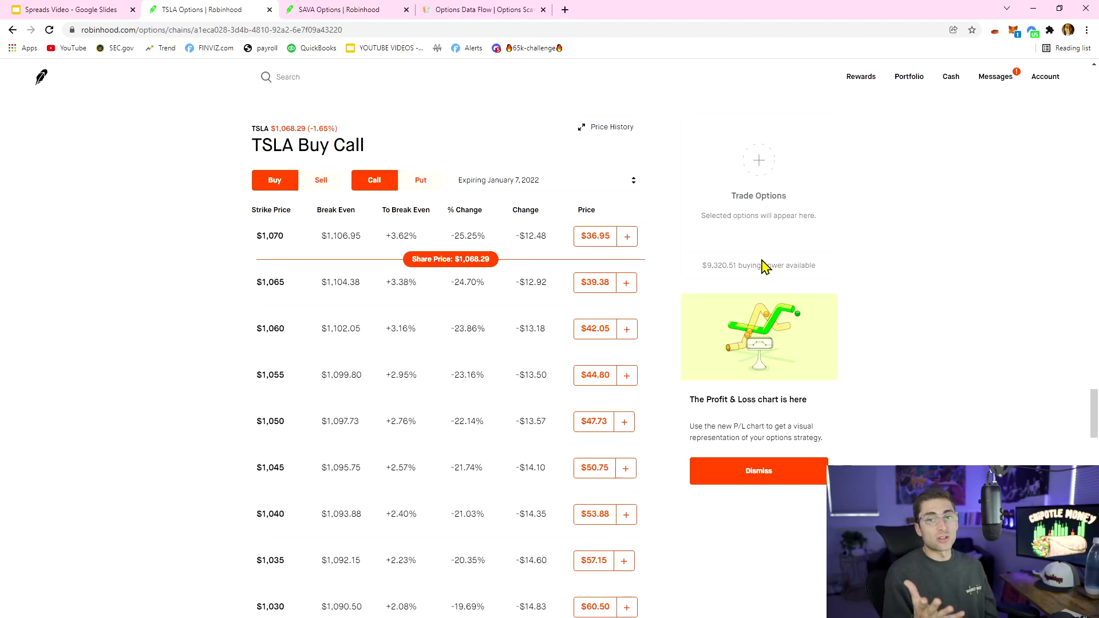
{"action": "scroll", "coordinate": [415, 328], "scroll_direction": "up", "scroll_amount": 2}
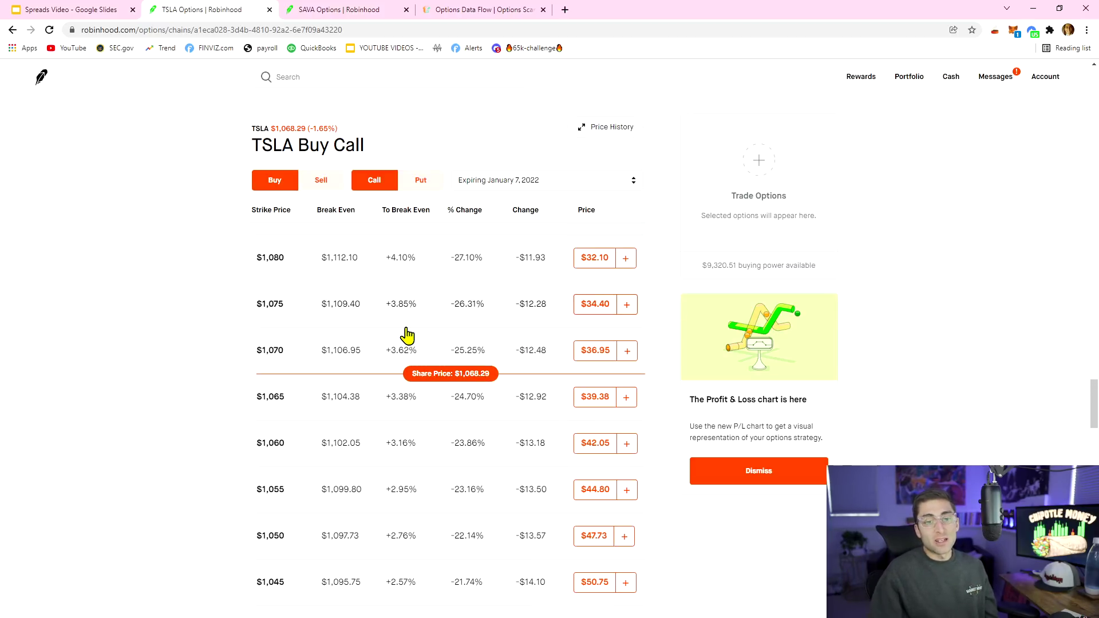
{"action": "scroll", "coordinate": [408, 336], "scroll_direction": "up", "scroll_amount": 3}
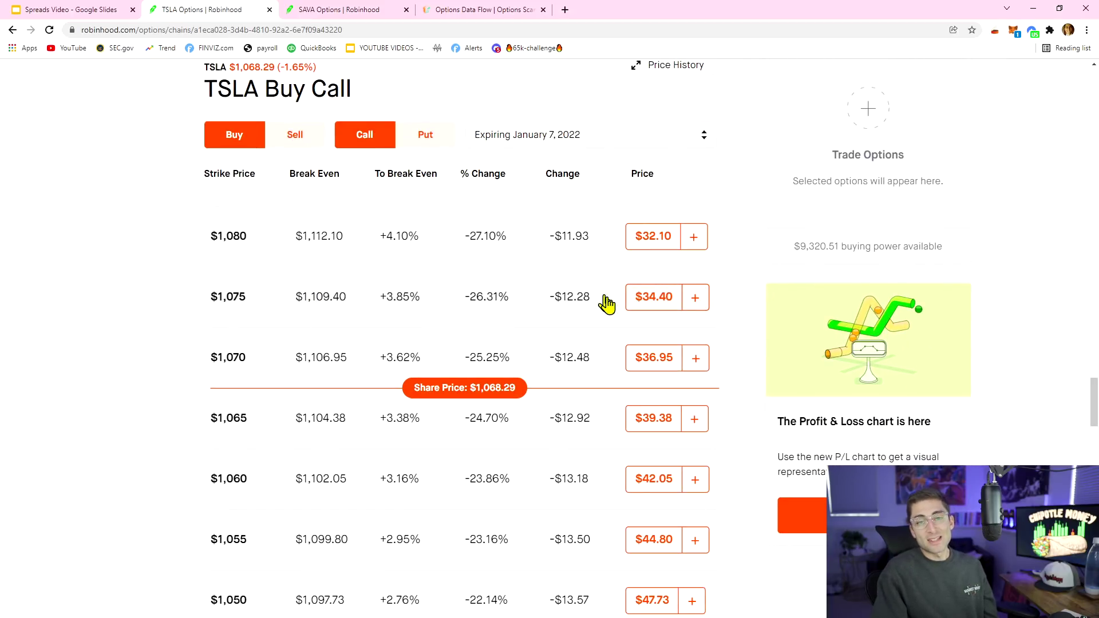
Step: Build a TSLA call credit spread expiring January 7, 2022 by selling the $1,065 call and buying the $1,075 call
{"action": "left_click", "coordinate": [546, 141]}
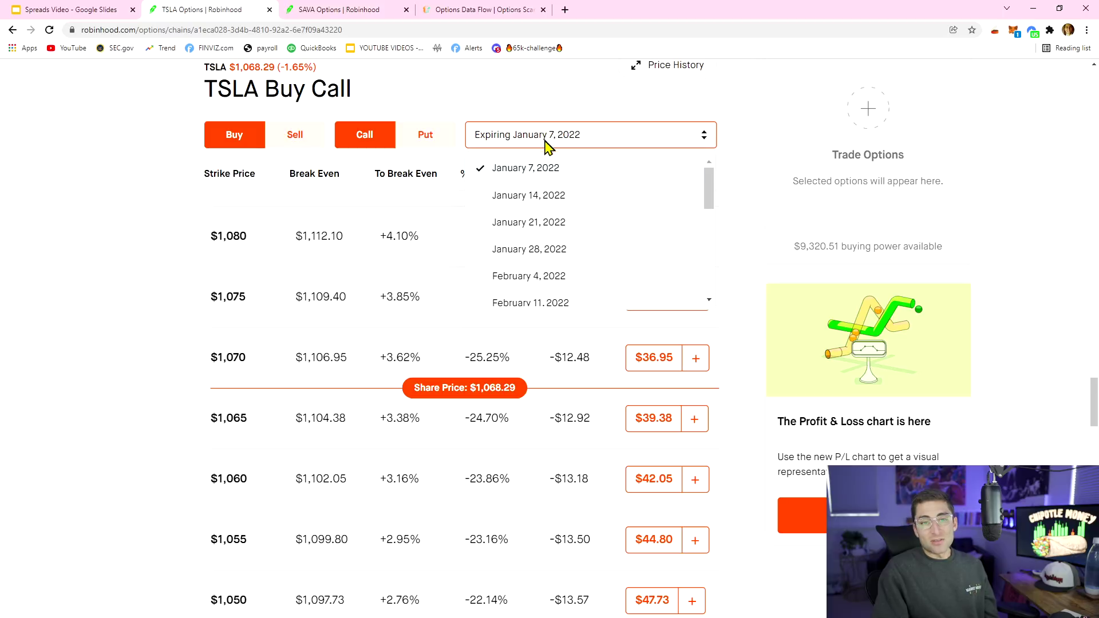
{"action": "left_click", "coordinate": [549, 168]}
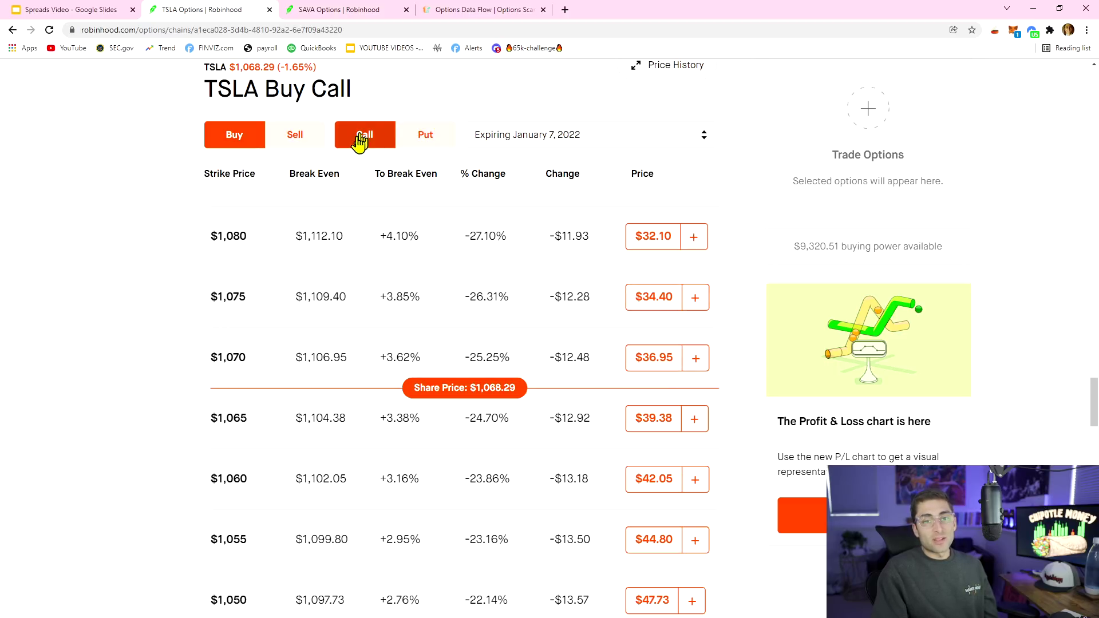
{"action": "left_click", "coordinate": [290, 142]}
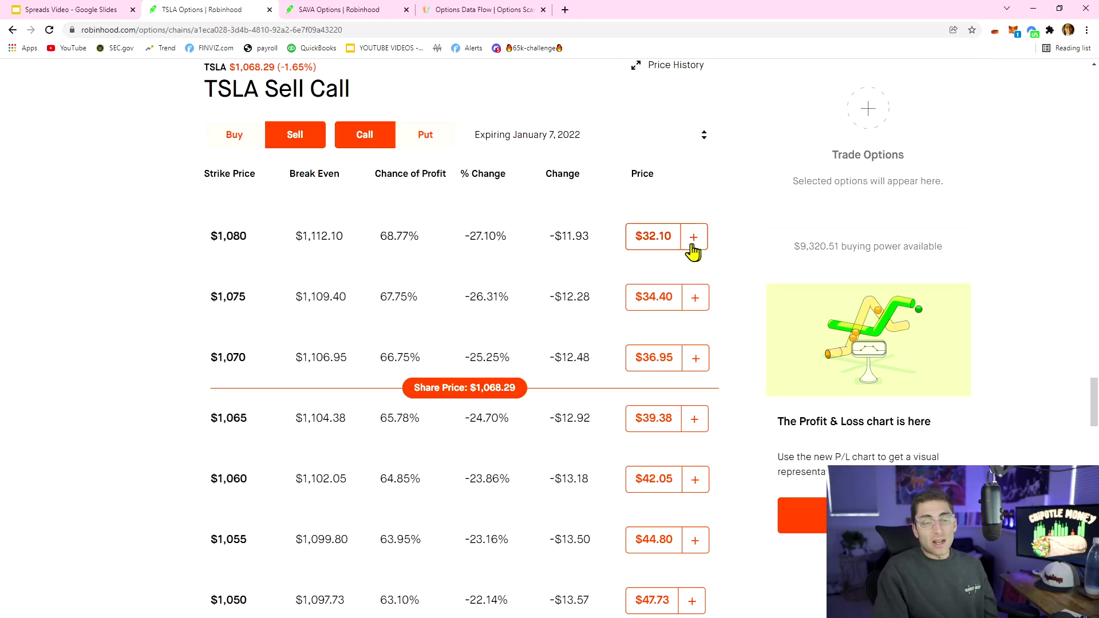
{"action": "left_click", "coordinate": [692, 420]}
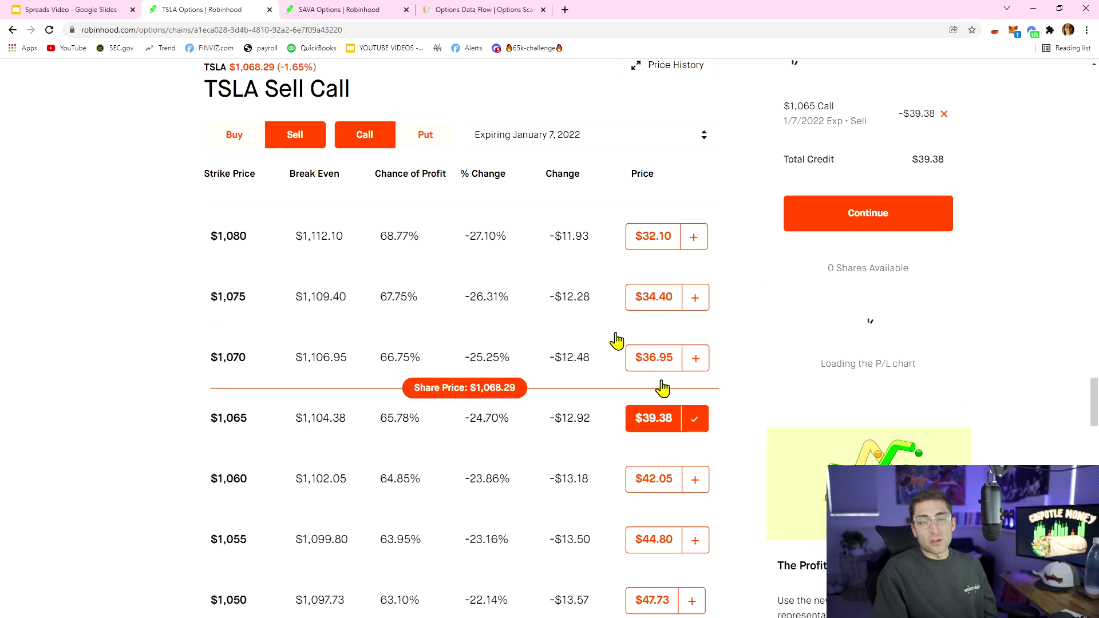
{"action": "left_click", "coordinate": [226, 140]}
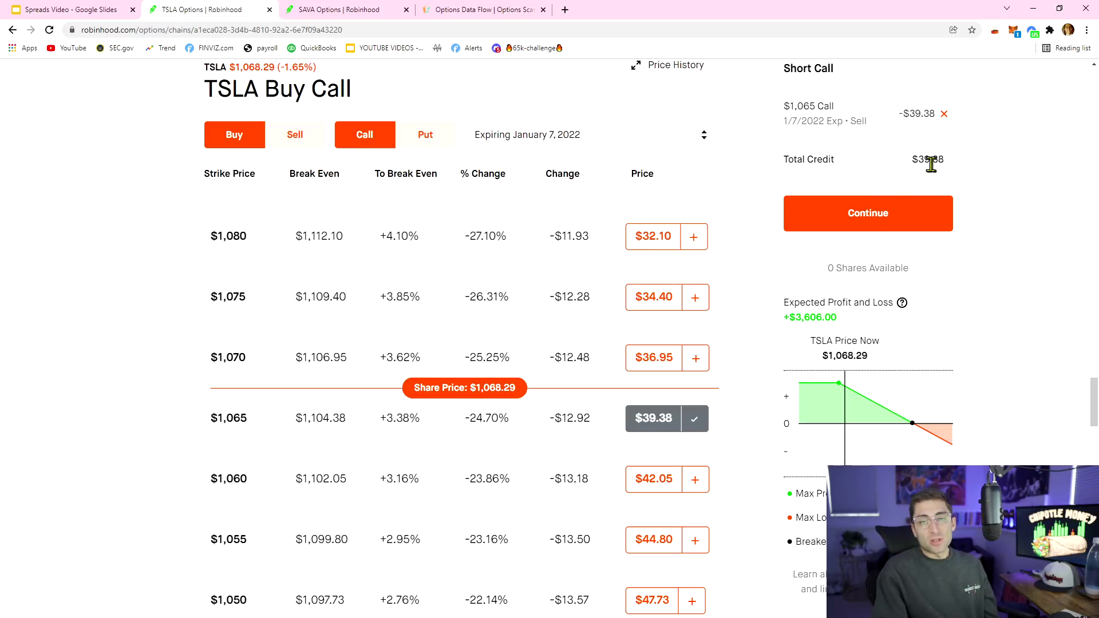
{"action": "left_click", "coordinate": [700, 296]}
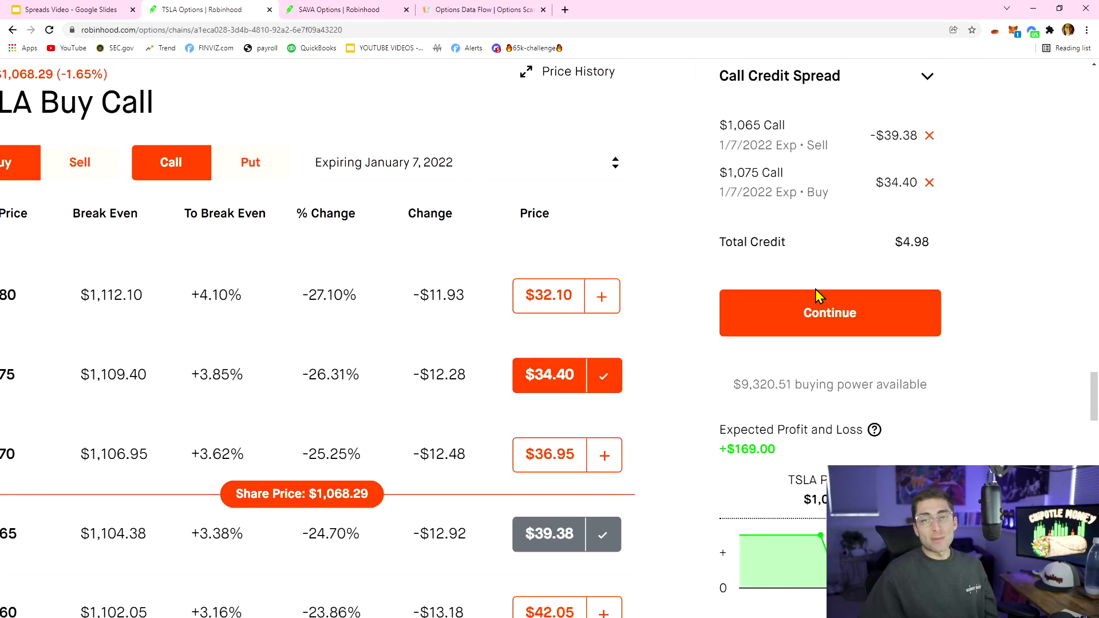
Step: Review the TSLA call credit spread's max profit, leg prices and total credit, and compare its strikes with the share price
{"action": "scroll", "coordinate": [819, 295], "scroll_direction": "down", "scroll_amount": 3}
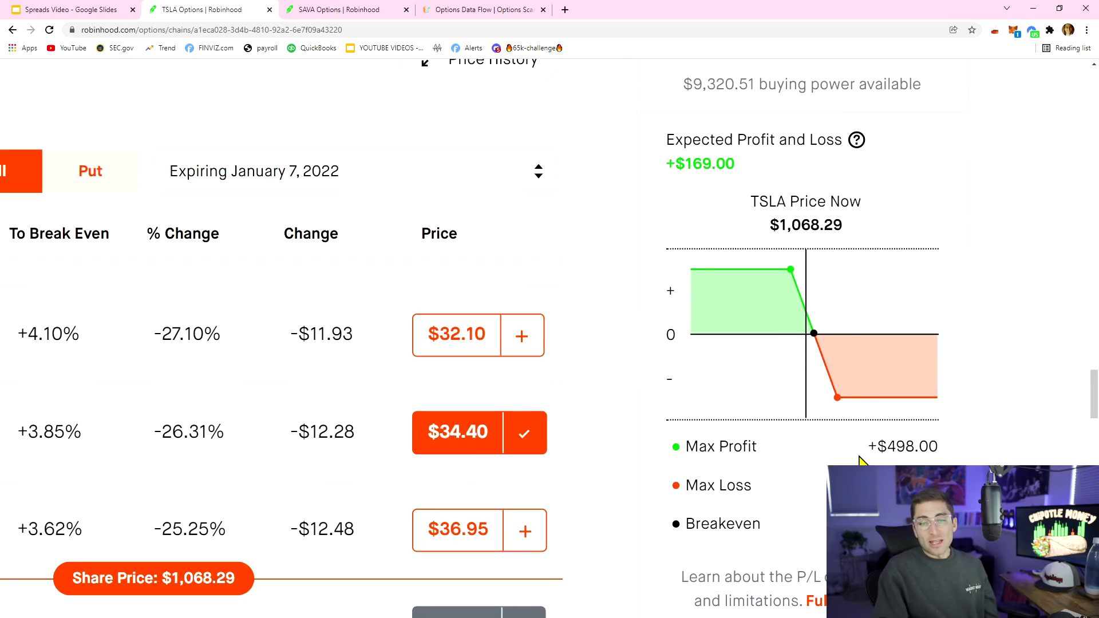
{"action": "left_click_drag", "start_coordinate": [871, 447], "coordinate": [938, 447]}
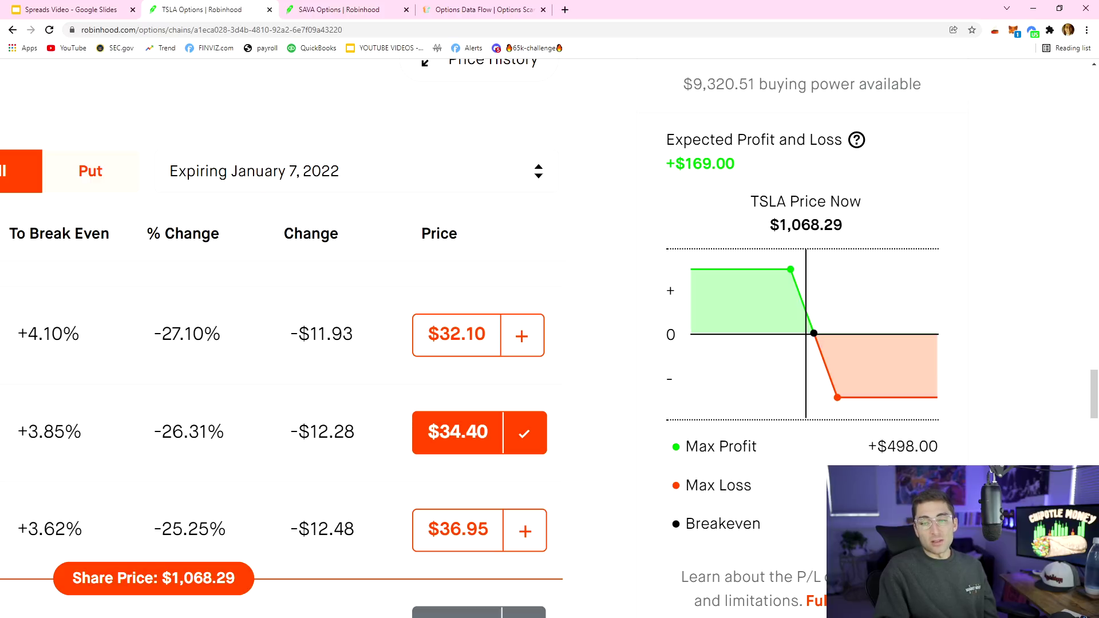
{"action": "scroll", "coordinate": [773, 355], "scroll_direction": "up", "scroll_amount": 3}
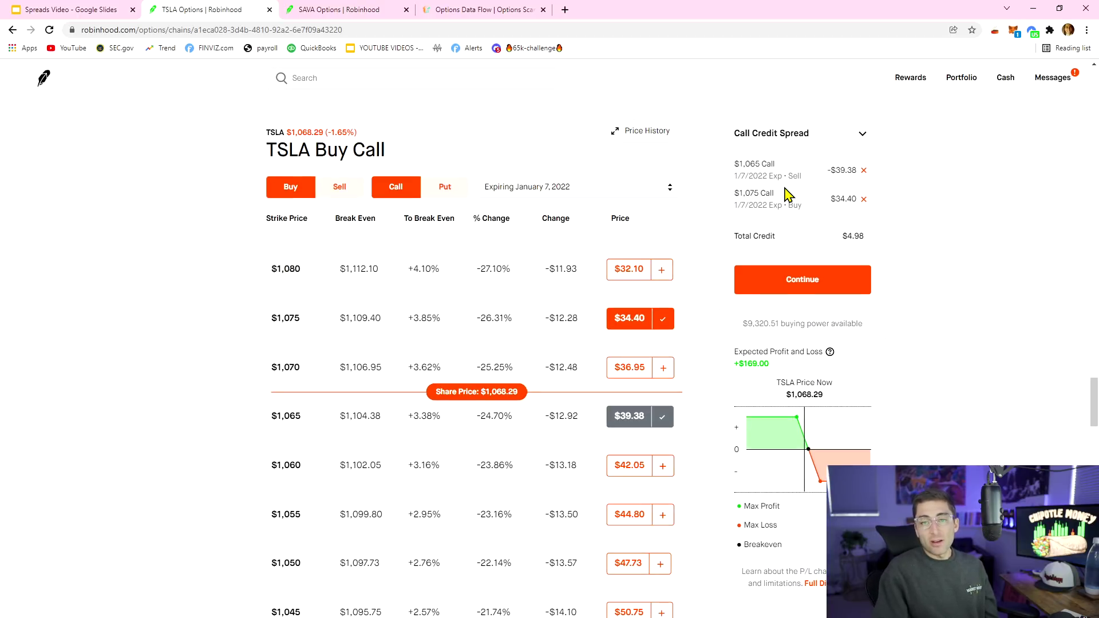
{"action": "scroll", "coordinate": [789, 194], "scroll_direction": "up", "scroll_amount": 5}
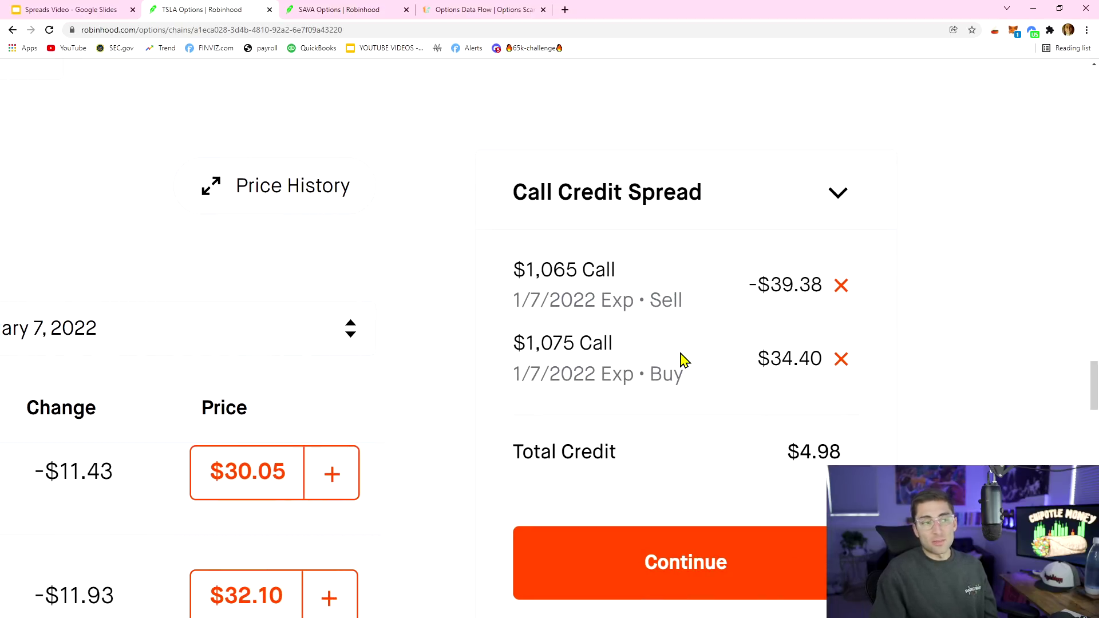
{"action": "scroll", "coordinate": [681, 360], "scroll_direction": "right", "scroll_amount": 3}
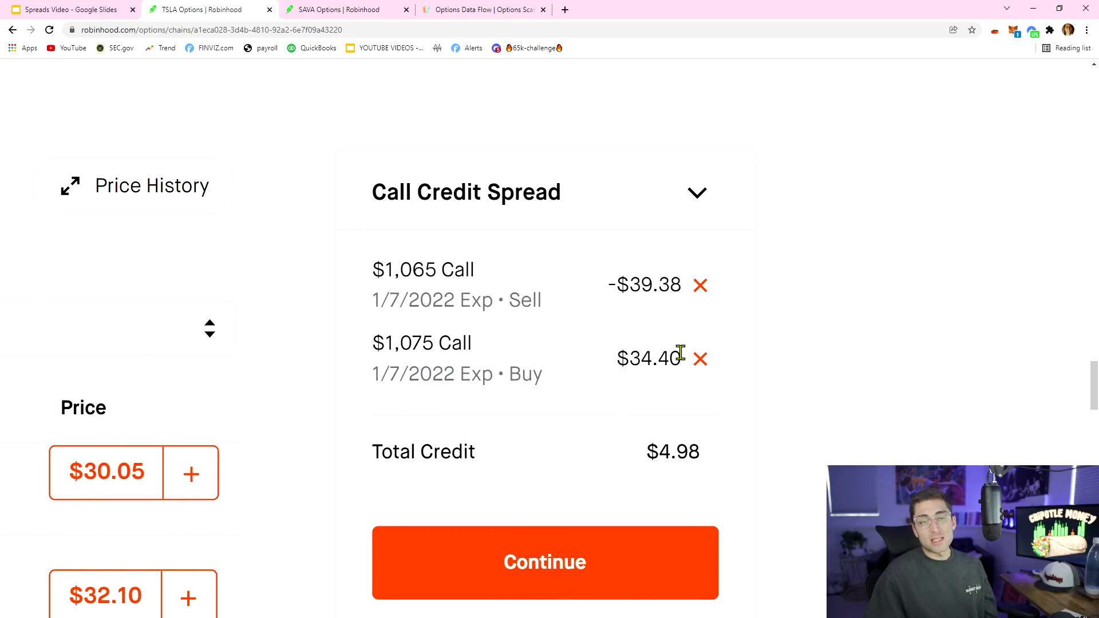
{"action": "scroll", "coordinate": [680, 352], "scroll_direction": "down", "scroll_amount": 5}
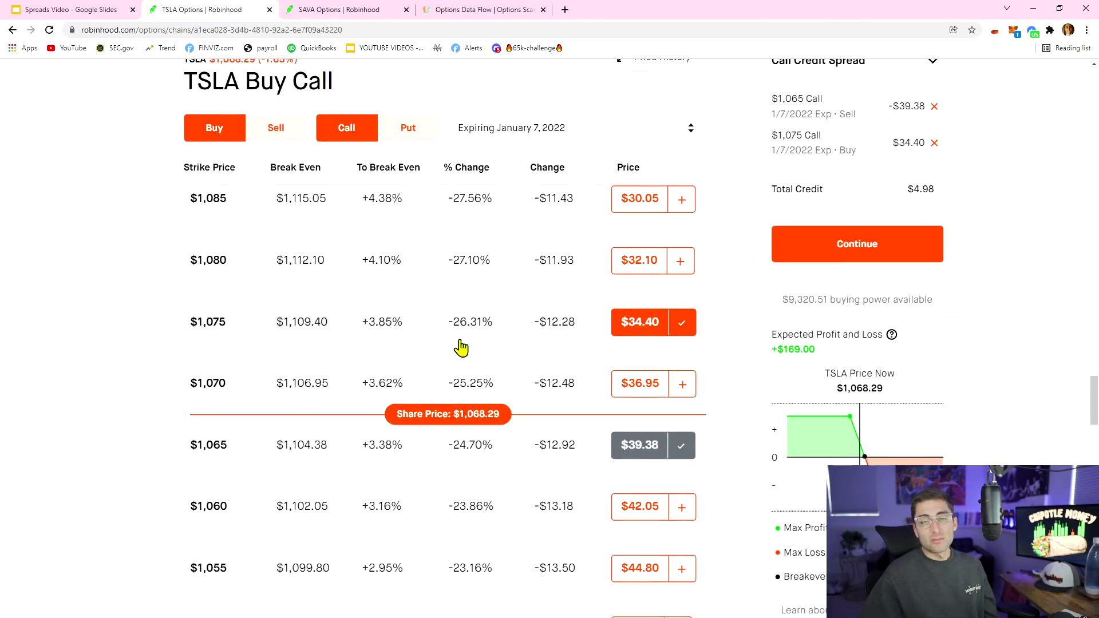
{"action": "scroll", "coordinate": [461, 347], "scroll_direction": "down", "scroll_amount": 1}
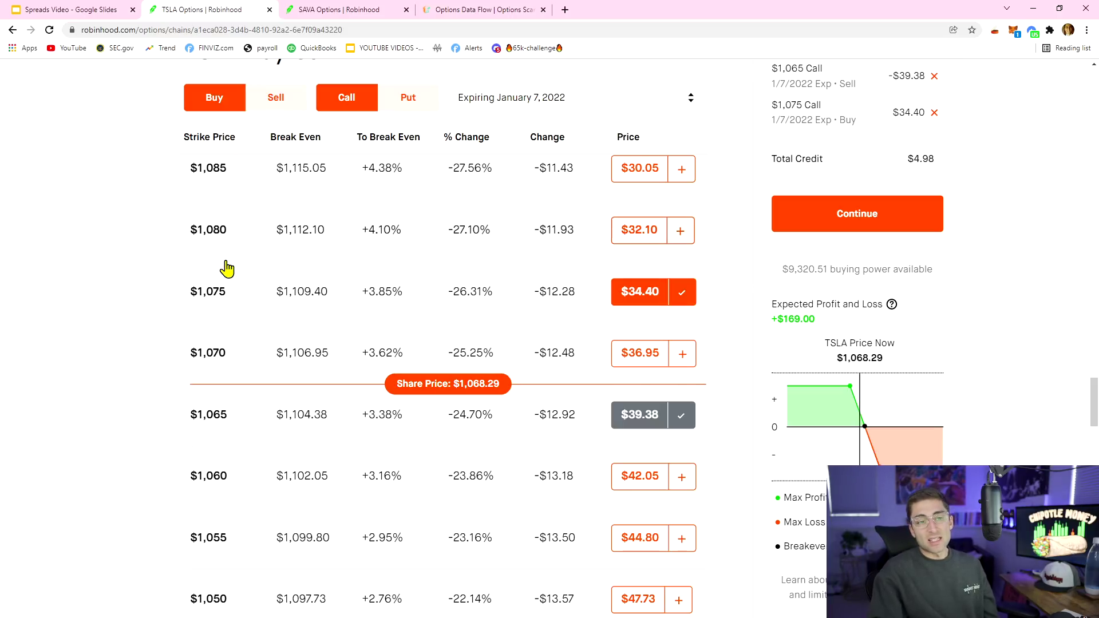
Step: Remove both TSLA call legs from the trade and switch the January 7, 2022 chain to puts around the share price
{"action": "mouse_move", "coordinate": [816, 403]}
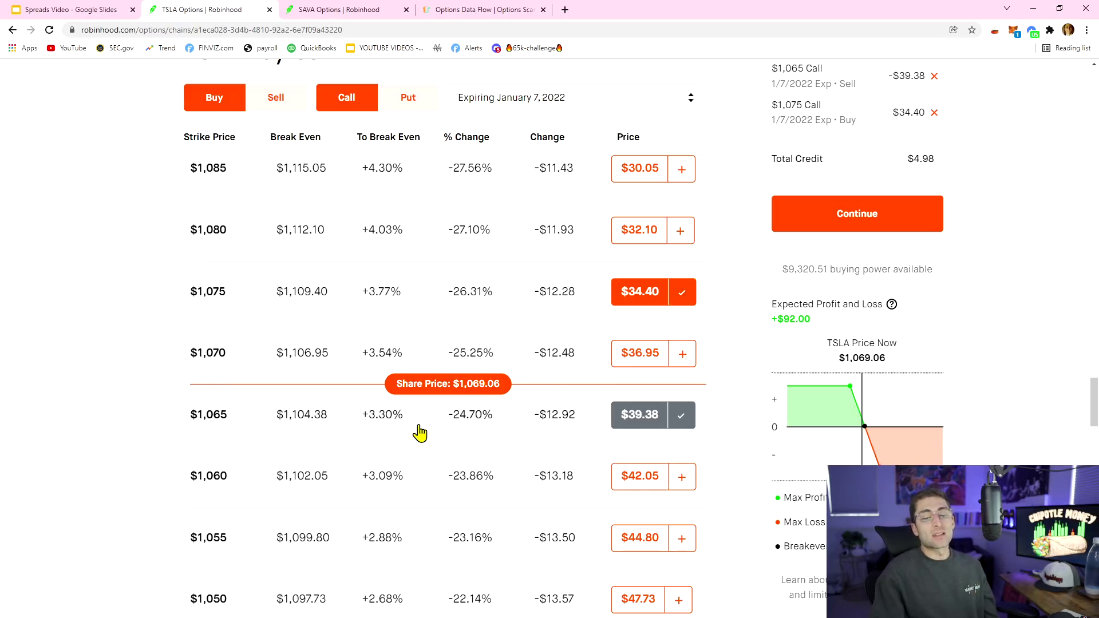
{"action": "mouse_move", "coordinate": [867, 412]}
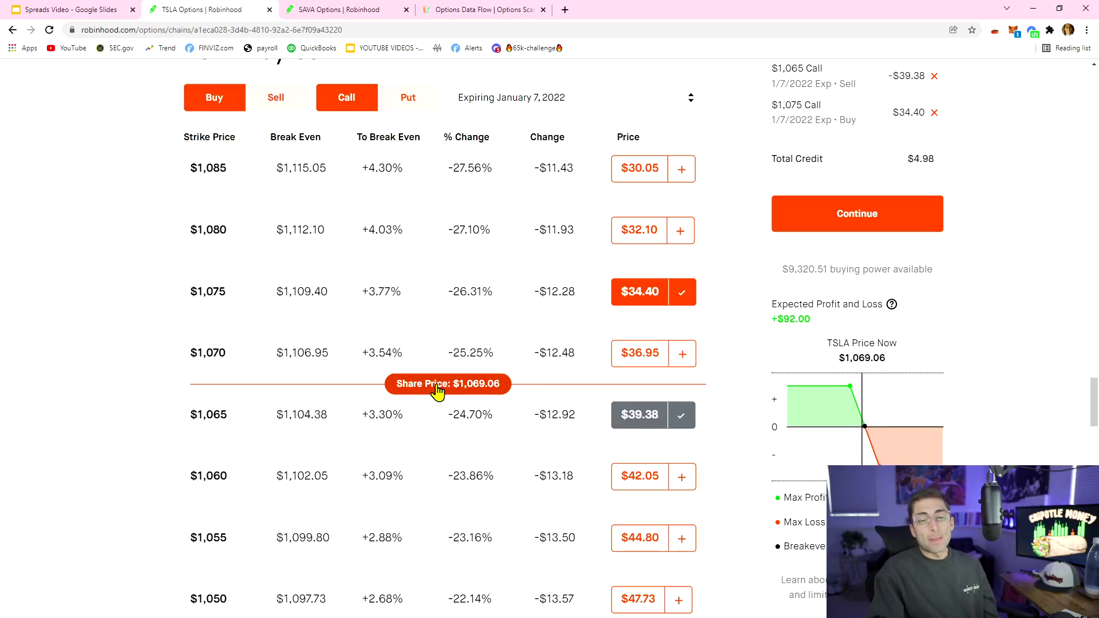
{"action": "left_click", "coordinate": [934, 76]}
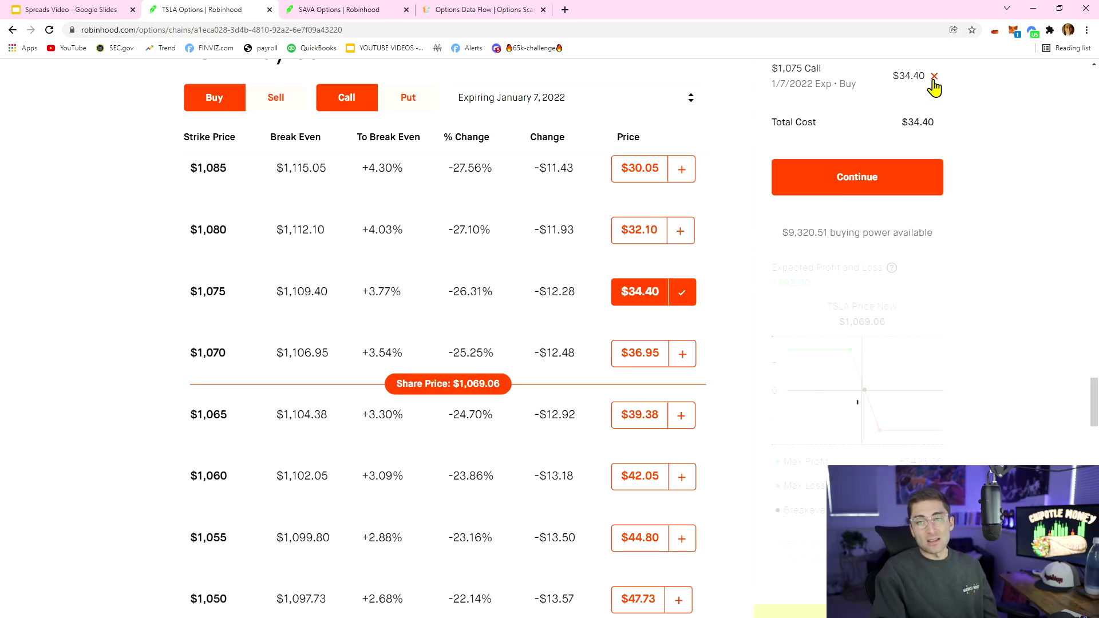
{"action": "left_click", "coordinate": [933, 77]}
{"action": "left_click", "coordinate": [287, 112]}
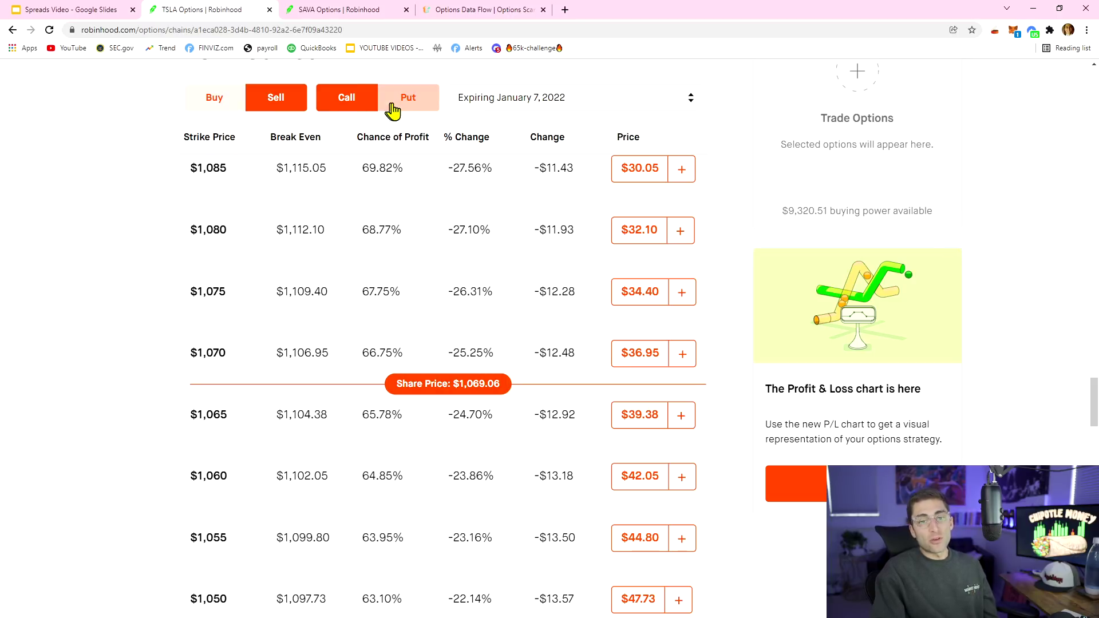
{"action": "left_click", "coordinate": [396, 101]}
{"action": "scroll", "coordinate": [454, 205], "scroll_direction": "up", "scroll_amount": 3}
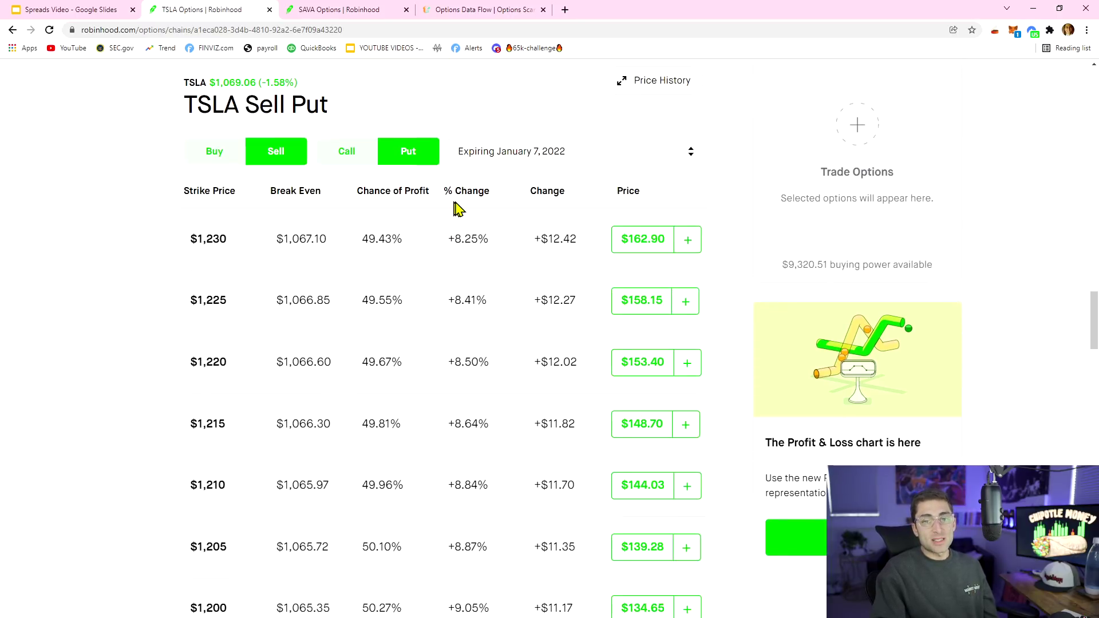
{"action": "scroll", "coordinate": [504, 258], "scroll_direction": "down", "scroll_amount": 15}
{"action": "scroll", "coordinate": [499, 264], "scroll_direction": "down", "scroll_amount": 15}
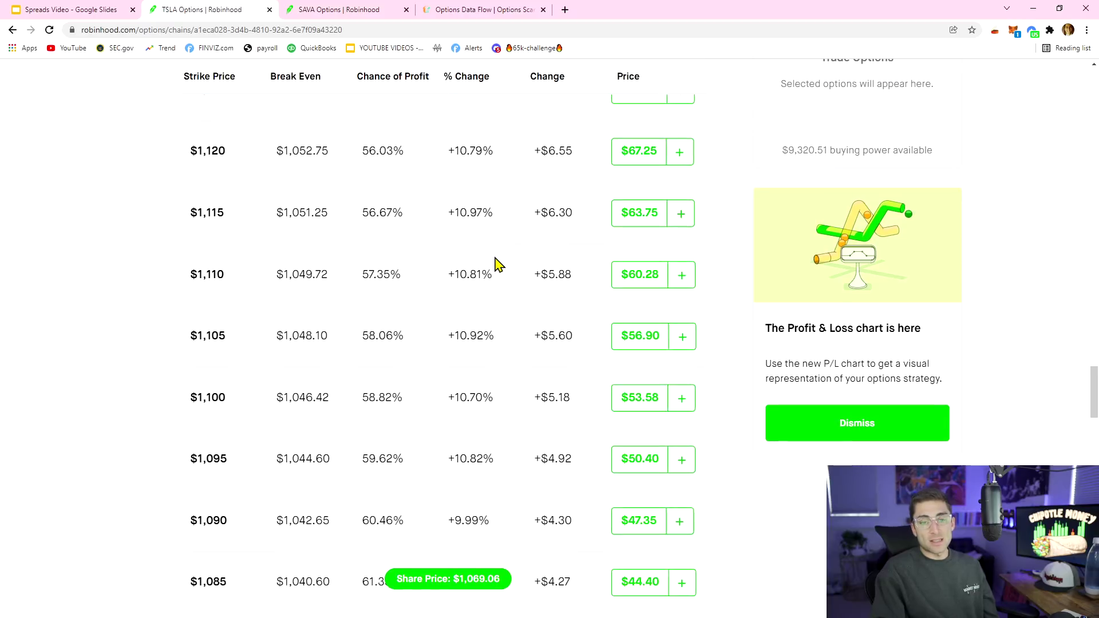
{"action": "scroll", "coordinate": [496, 262], "scroll_direction": "up", "scroll_amount": 4}
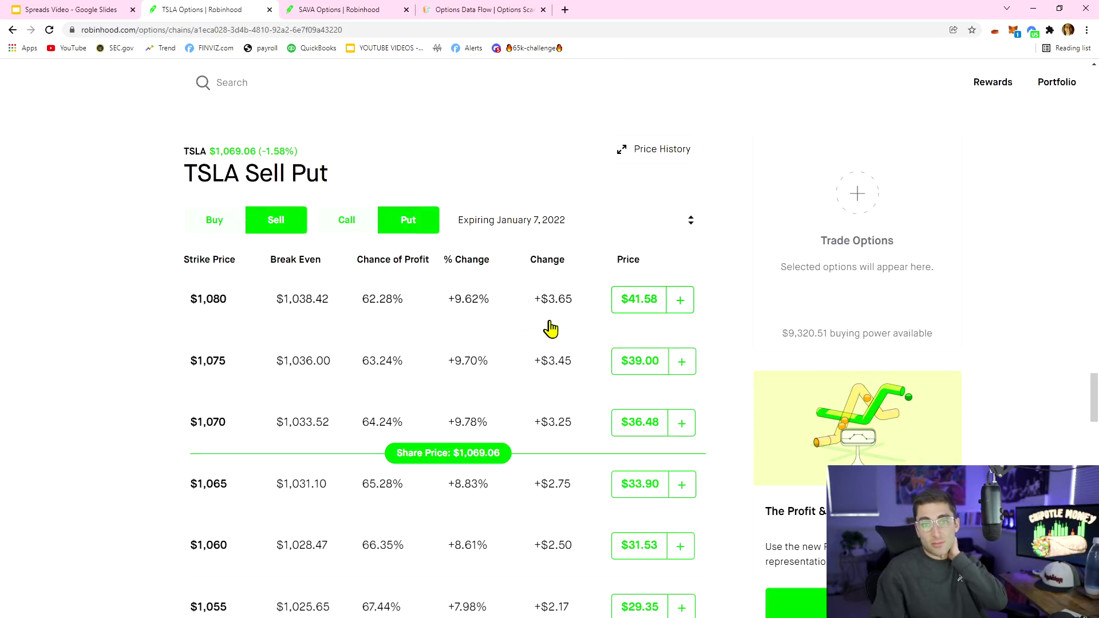
{"action": "scroll", "coordinate": [721, 237], "scroll_direction": "down", "scroll_amount": 1}
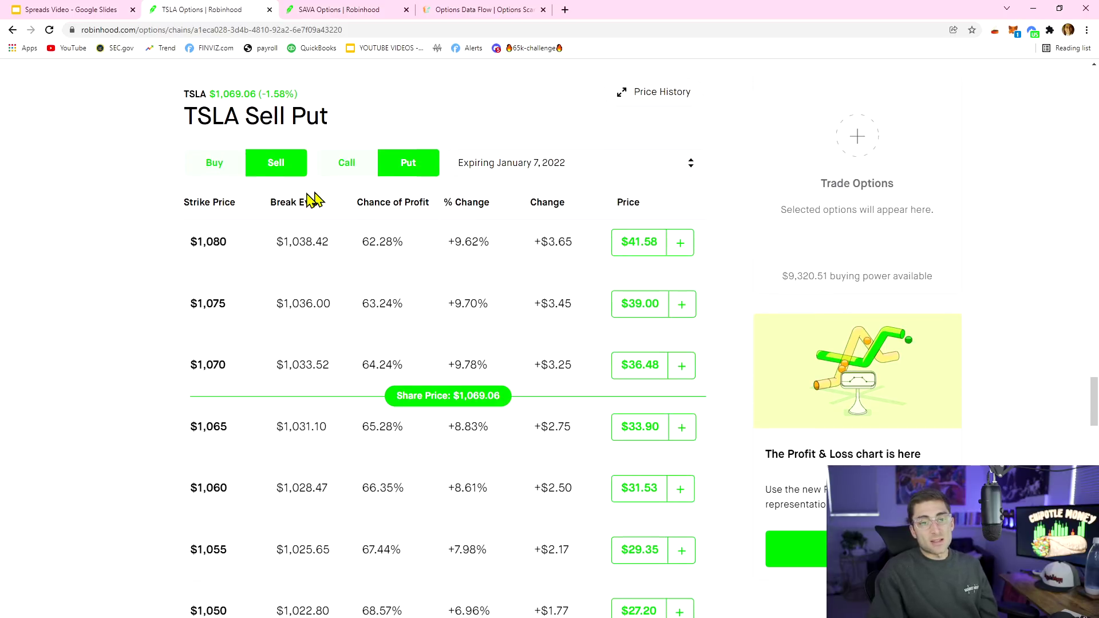
Step: Build a TSLA put debit spread expiring January 7, 2022 by buying the $1,050 put and selling the $1,030 put
{"action": "left_click", "coordinate": [225, 179]}
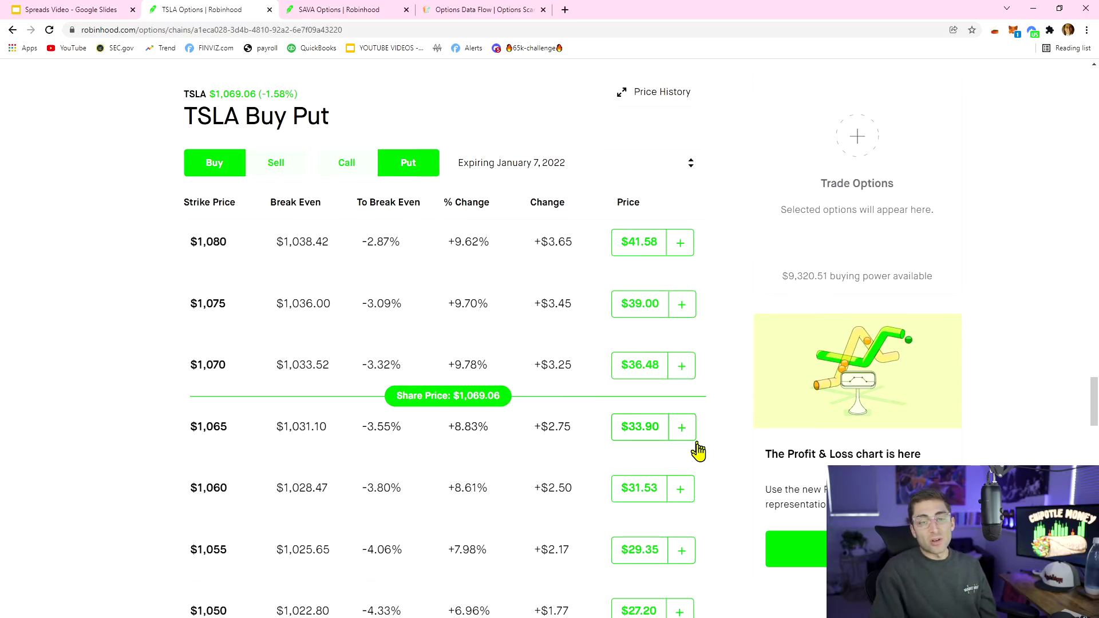
{"action": "scroll", "coordinate": [702, 438], "scroll_direction": "down", "scroll_amount": 1}
{"action": "scroll", "coordinate": [695, 458], "scroll_direction": "down", "scroll_amount": 2}
{"action": "left_click", "coordinate": [680, 498]}
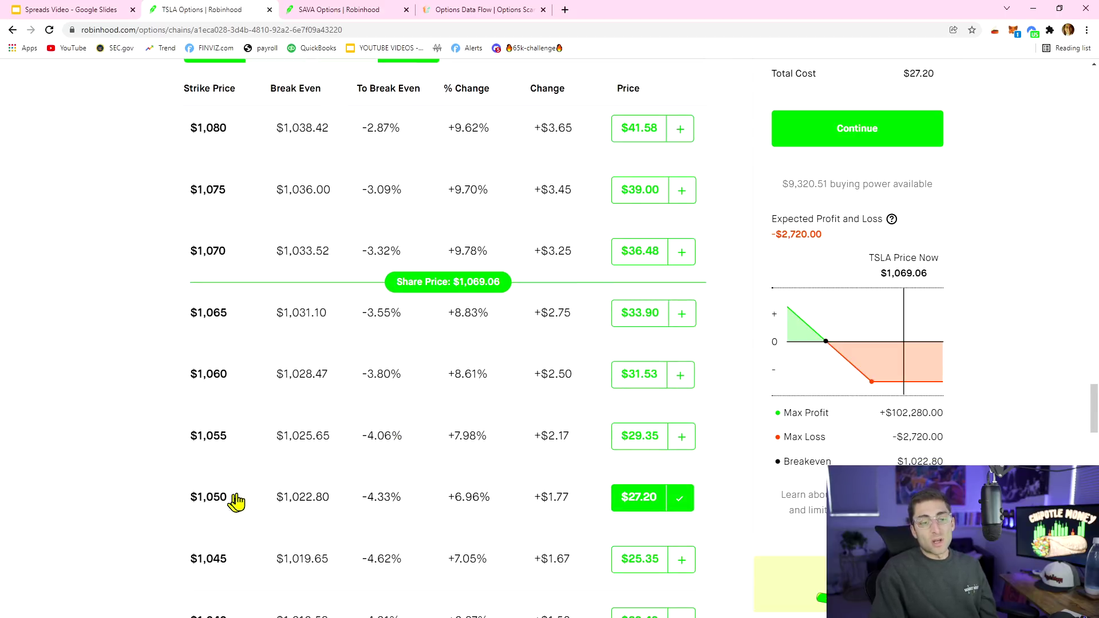
{"action": "scroll", "coordinate": [277, 243], "scroll_direction": "up", "scroll_amount": 3}
{"action": "left_click", "coordinate": [268, 177]}
{"action": "scroll", "coordinate": [304, 265], "scroll_direction": "down", "scroll_amount": 3}
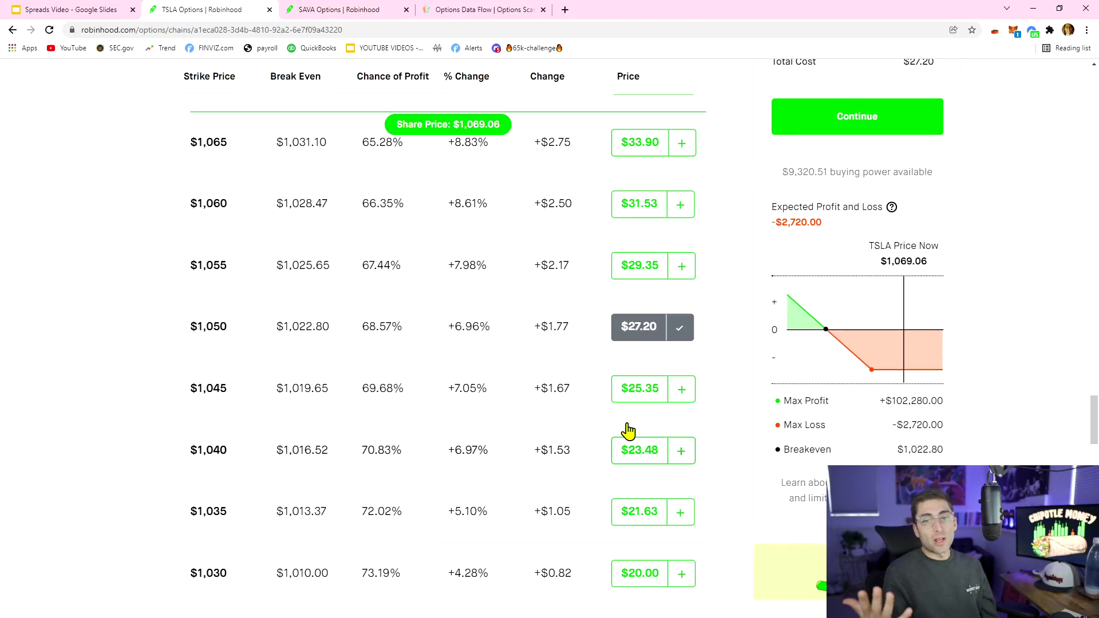
{"action": "scroll", "coordinate": [627, 433], "scroll_direction": "down", "scroll_amount": 1}
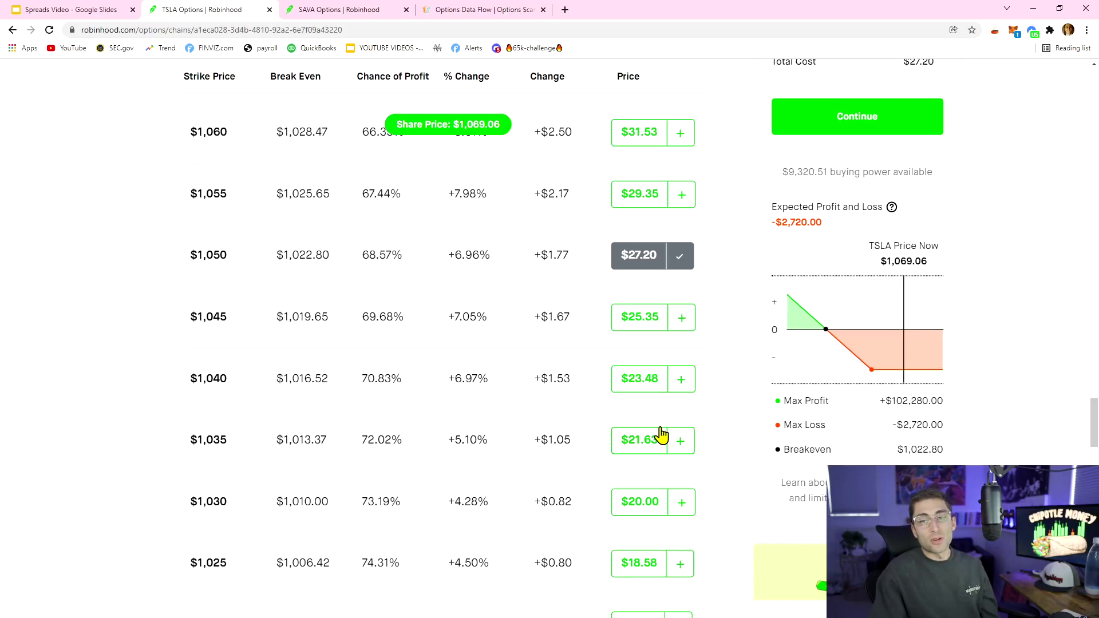
{"action": "left_click", "coordinate": [680, 504]}
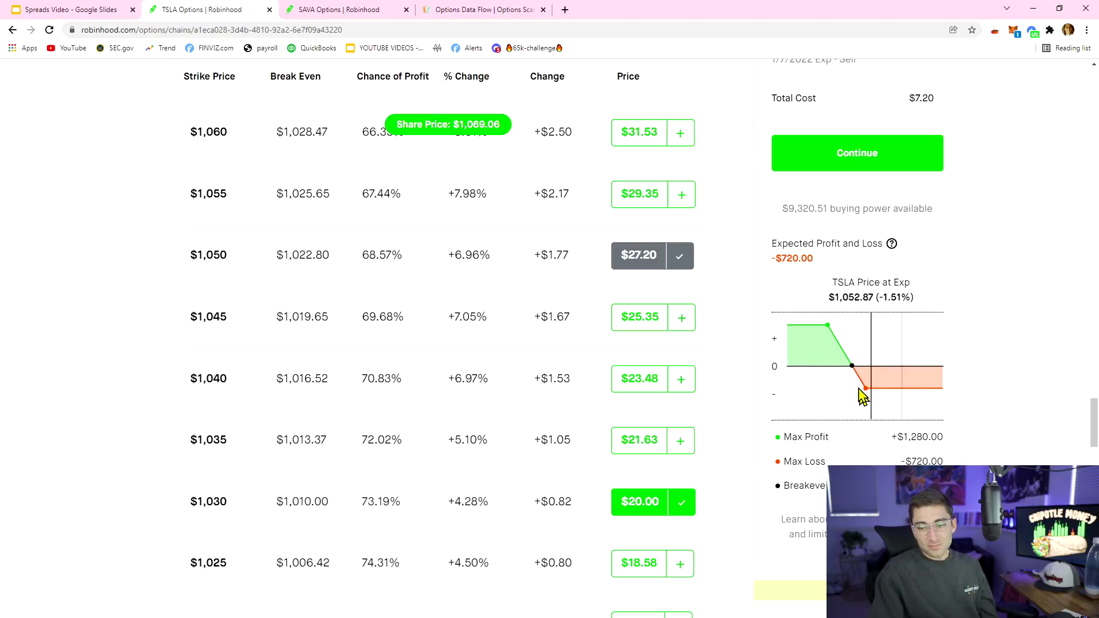
Step: Review the put debit spread's two legs and total cost, and compare the strikes with the profit and loss chart
{"action": "scroll", "coordinate": [813, 336], "scroll_direction": "up", "scroll_amount": 5}
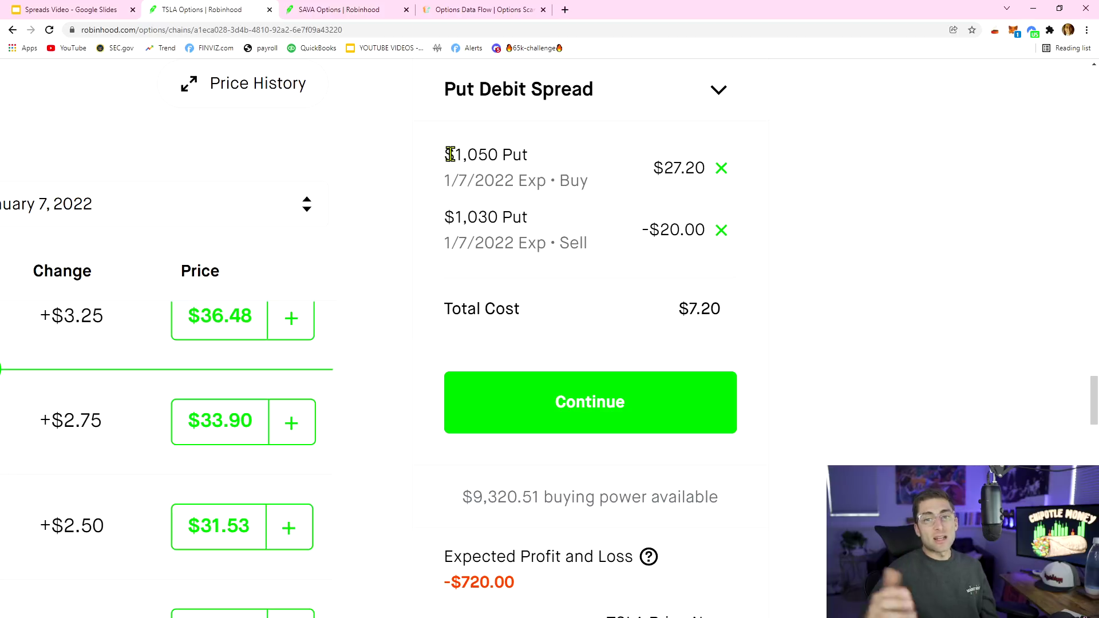
{"action": "left_click_drag", "start_coordinate": [446, 217], "coordinate": [480, 209]}
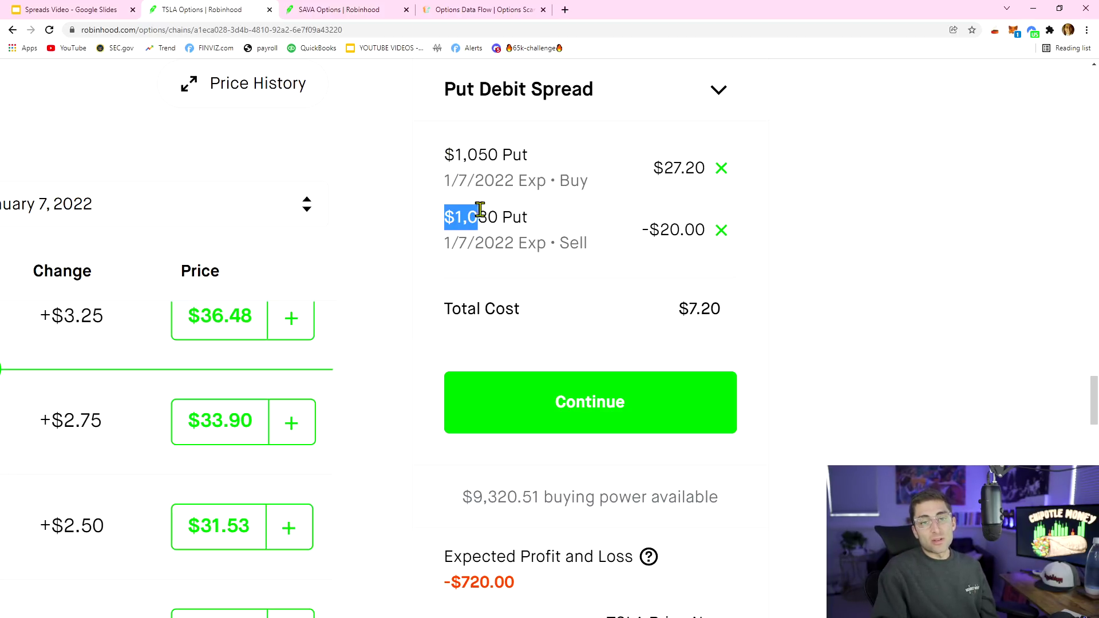
{"action": "left_click", "coordinate": [512, 226]}
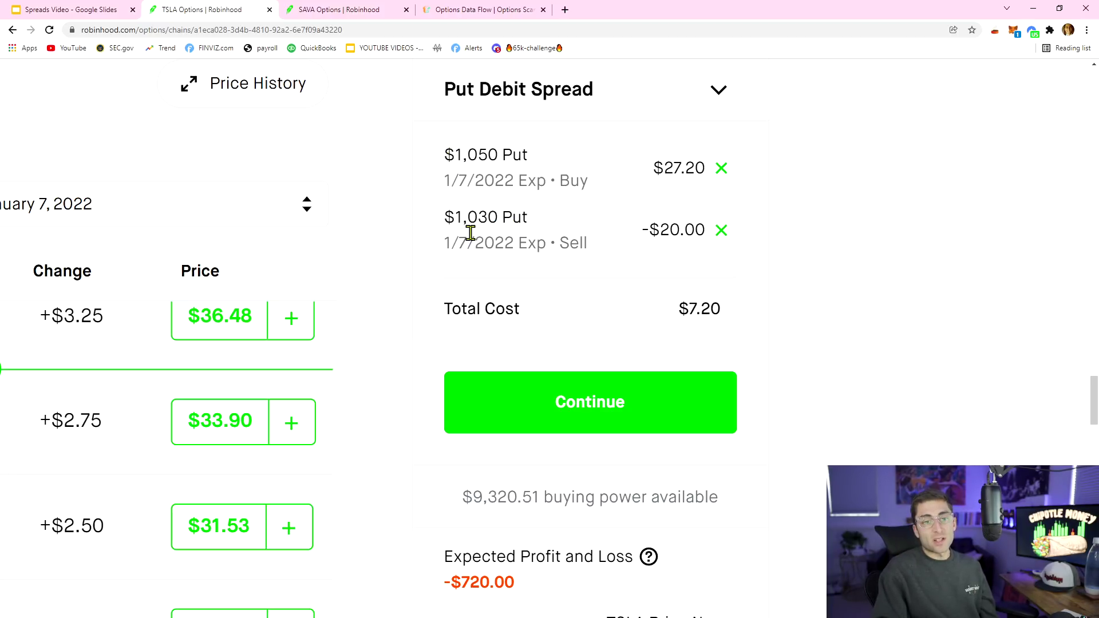
{"action": "scroll", "coordinate": [581, 237], "scroll_direction": "down", "scroll_amount": 6}
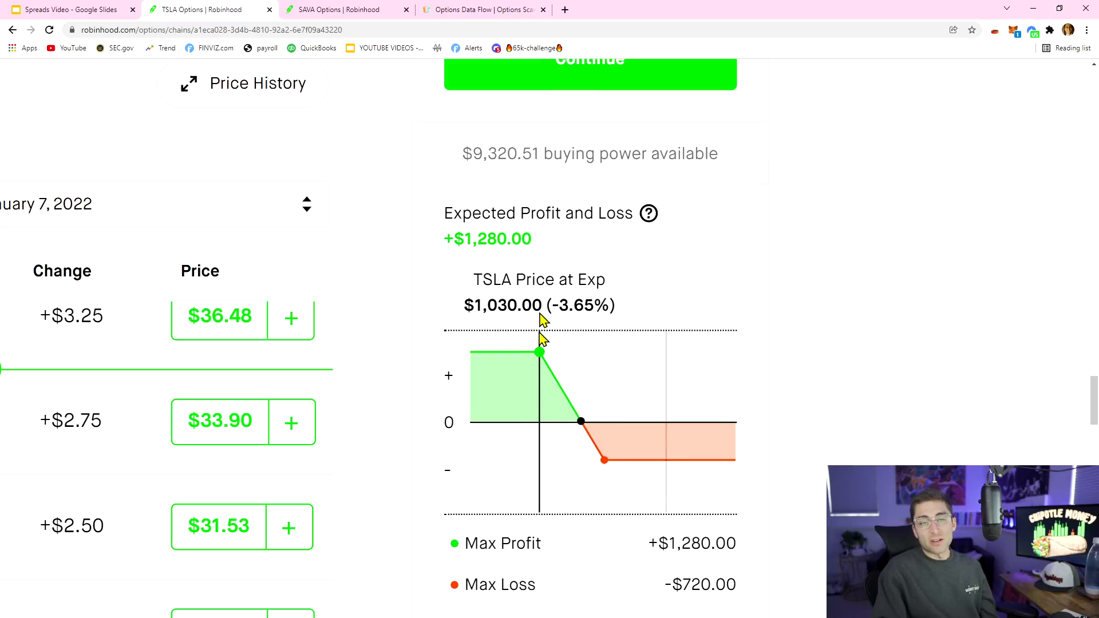
{"action": "scroll", "coordinate": [541, 333], "scroll_direction": "up", "scroll_amount": 6}
{"action": "scroll", "coordinate": [542, 265], "scroll_direction": "down", "scroll_amount": 4}
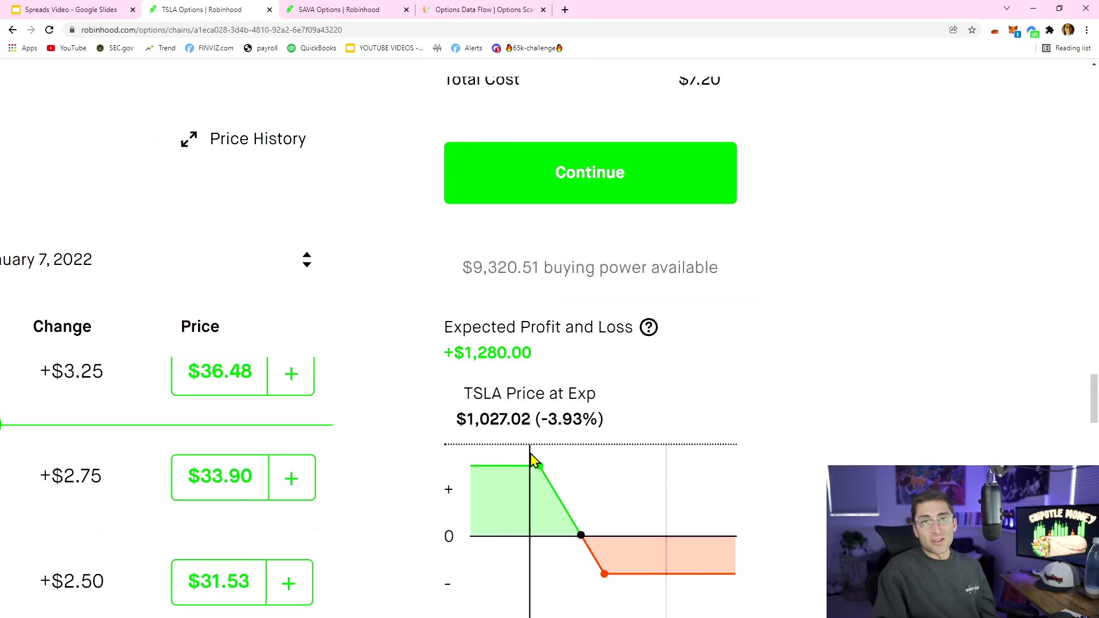
{"action": "scroll", "coordinate": [588, 257], "scroll_direction": "up", "scroll_amount": 5}
{"action": "scroll", "coordinate": [503, 229], "scroll_direction": "down", "scroll_amount": 5}
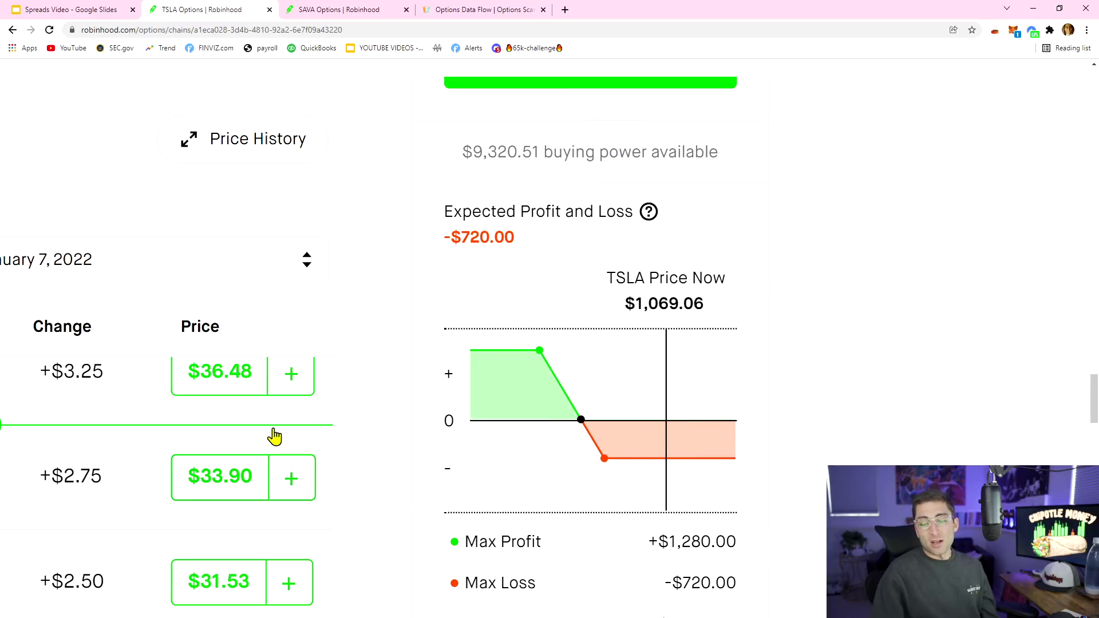
Step: Compare the $1,050/$1,030 put spread's strikes with the share price and examine its max profit, max loss and breakeven
{"action": "key", "text": "ctrl+0"}
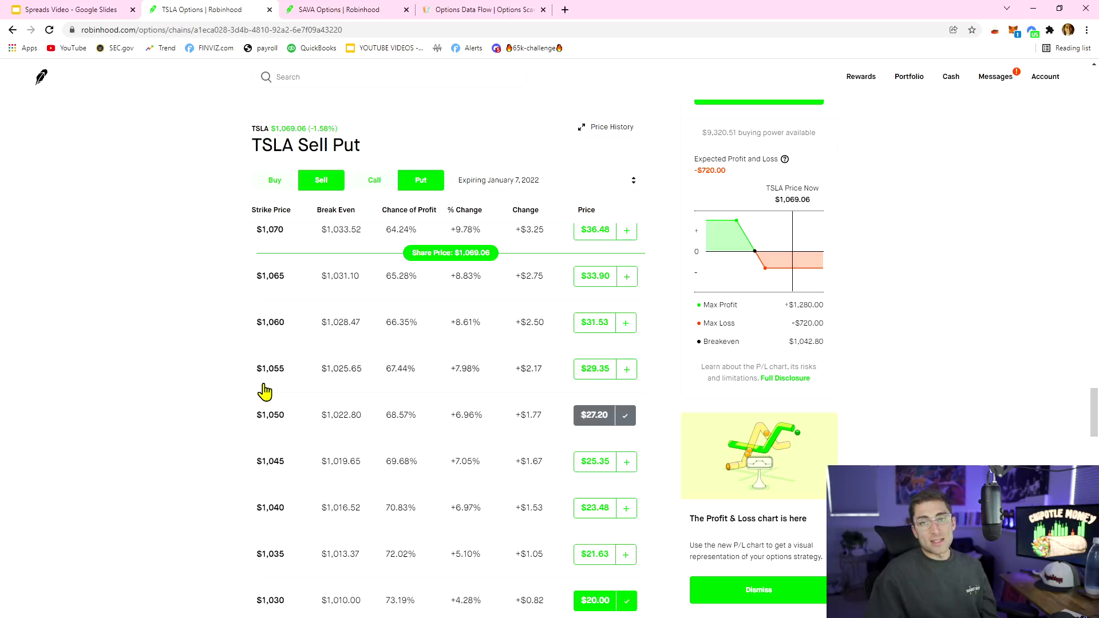
{"action": "scroll", "coordinate": [825, 245], "scroll_direction": "up", "scroll_amount": 3}
{"action": "left_click_drag", "start_coordinate": [796, 226], "coordinate": [844, 232]}
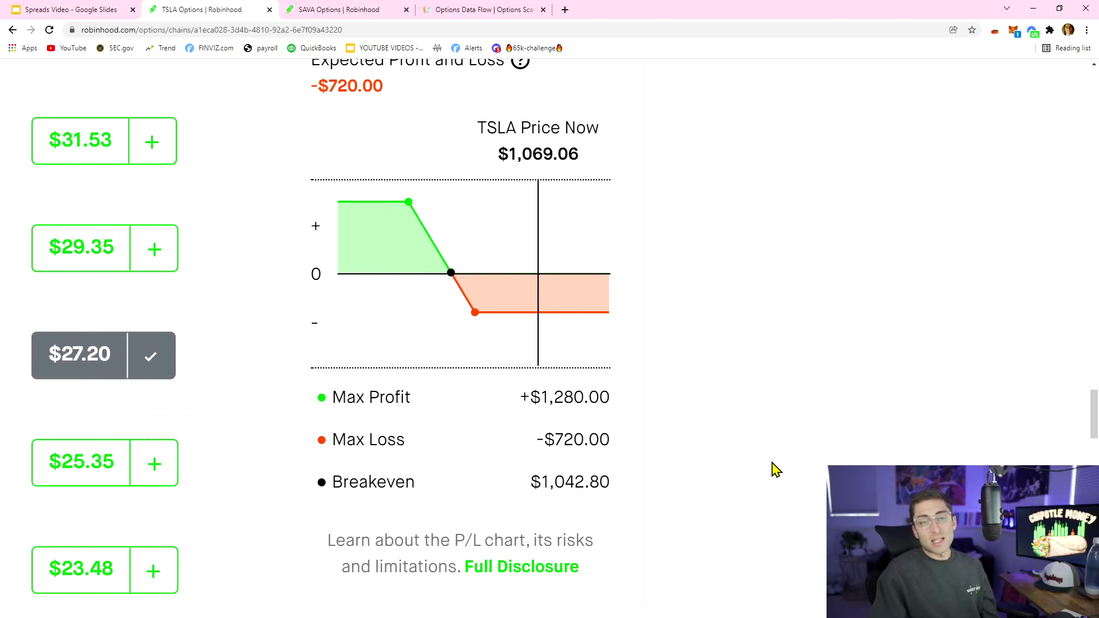
{"action": "mouse_move", "coordinate": [542, 399]}
{"action": "left_mouse_down"}
{"action": "mouse_move", "coordinate": [603, 394]}
{"action": "mouse_move", "coordinate": [535, 395]}
{"action": "left_mouse_up"}
{"action": "left_click", "coordinate": [559, 397]}
{"action": "double_click", "coordinate": [590, 396]}
{"action": "left_click", "coordinate": [589, 396]}
{"action": "left_click", "coordinate": [549, 395]}
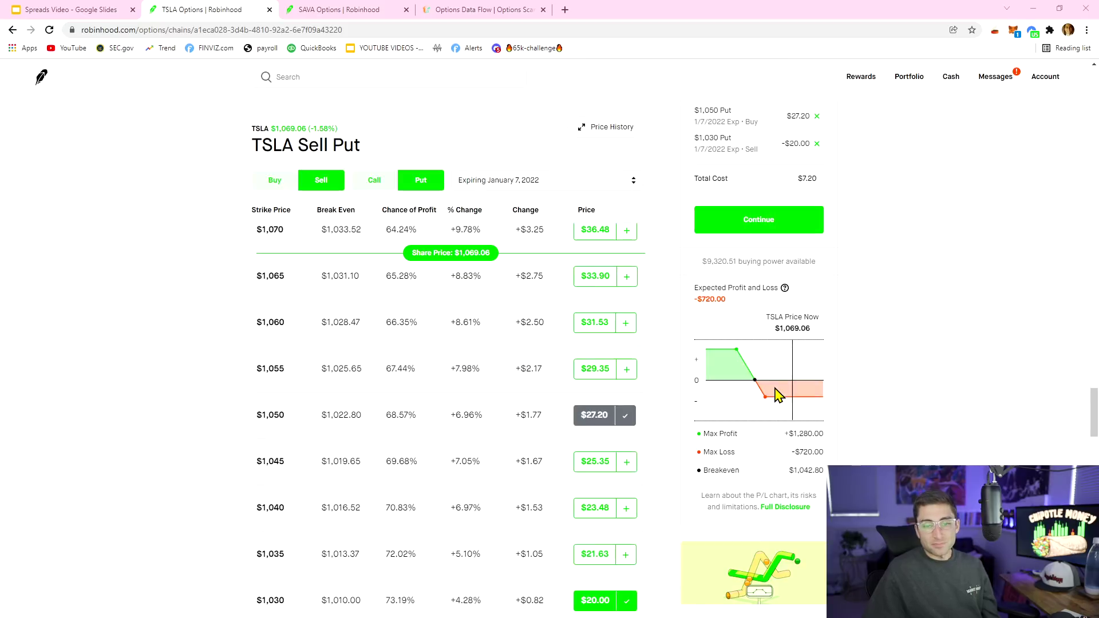
Step: Replace the trade with a TSLA put debit spread that buys the $1,065 put and sells the $1,045 put
{"action": "left_click", "coordinate": [817, 117]}
{"action": "left_click", "coordinate": [274, 181]}
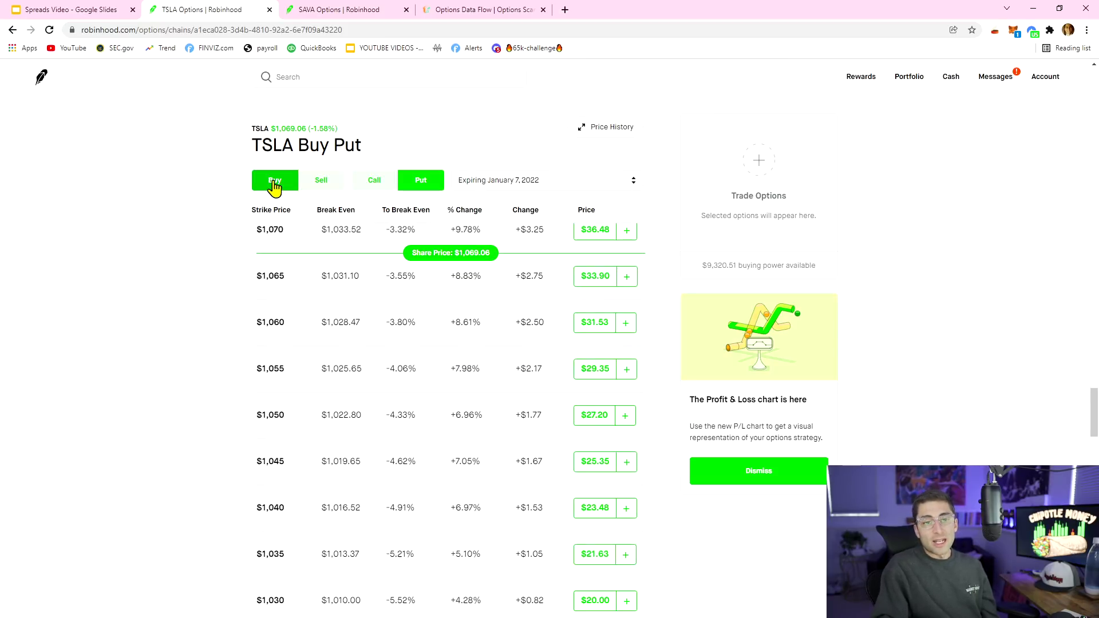
{"action": "left_click", "coordinate": [622, 279]}
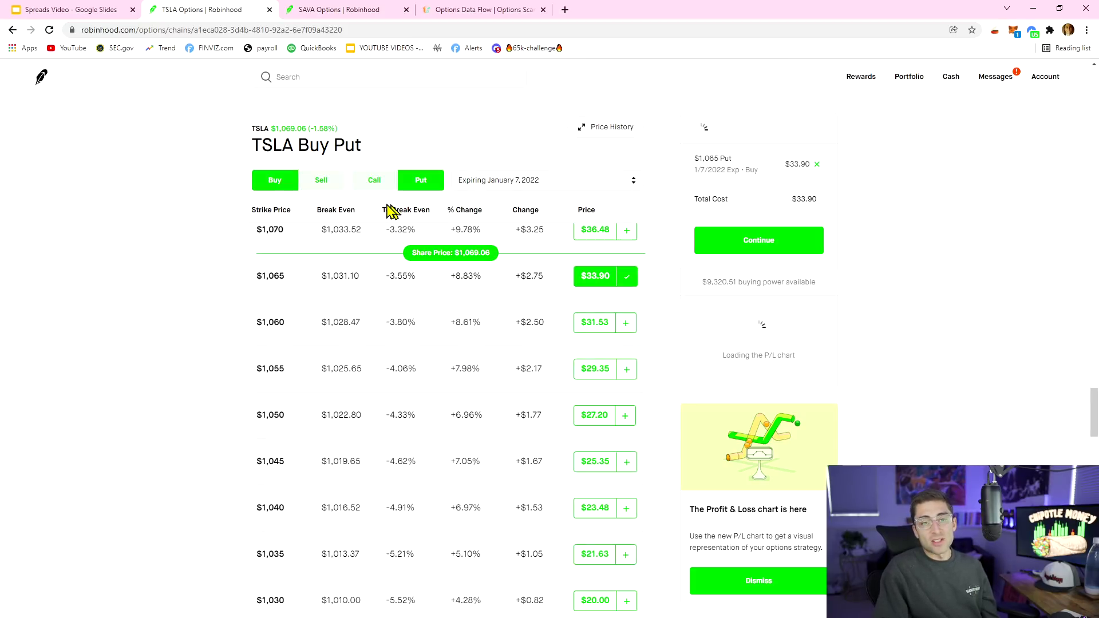
{"action": "left_click", "coordinate": [329, 183]}
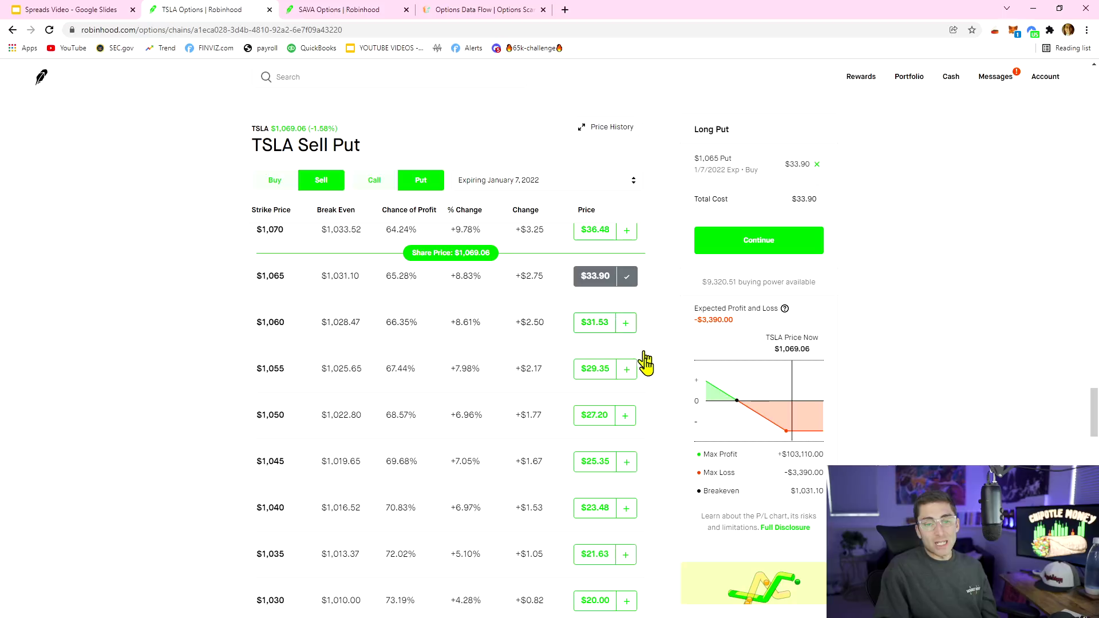
{"action": "left_click", "coordinate": [626, 462]}
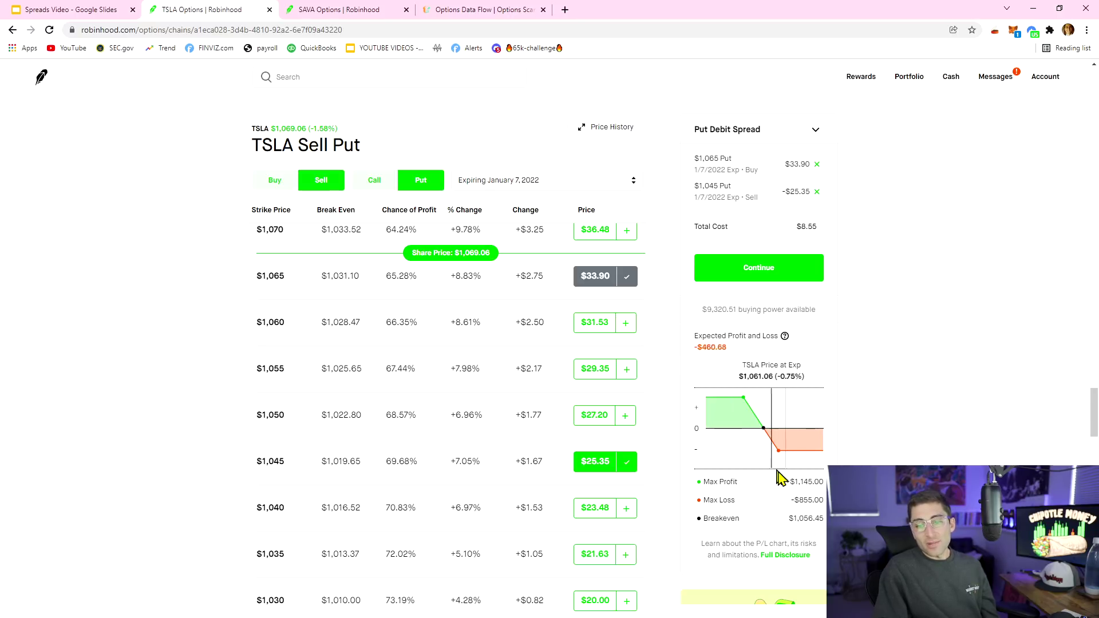
Step: Examine the $1,065/$1,045 put debit spread's max profit, max loss and breakeven
{"action": "scroll", "coordinate": [801, 505], "scroll_direction": "up", "scroll_amount": 5}
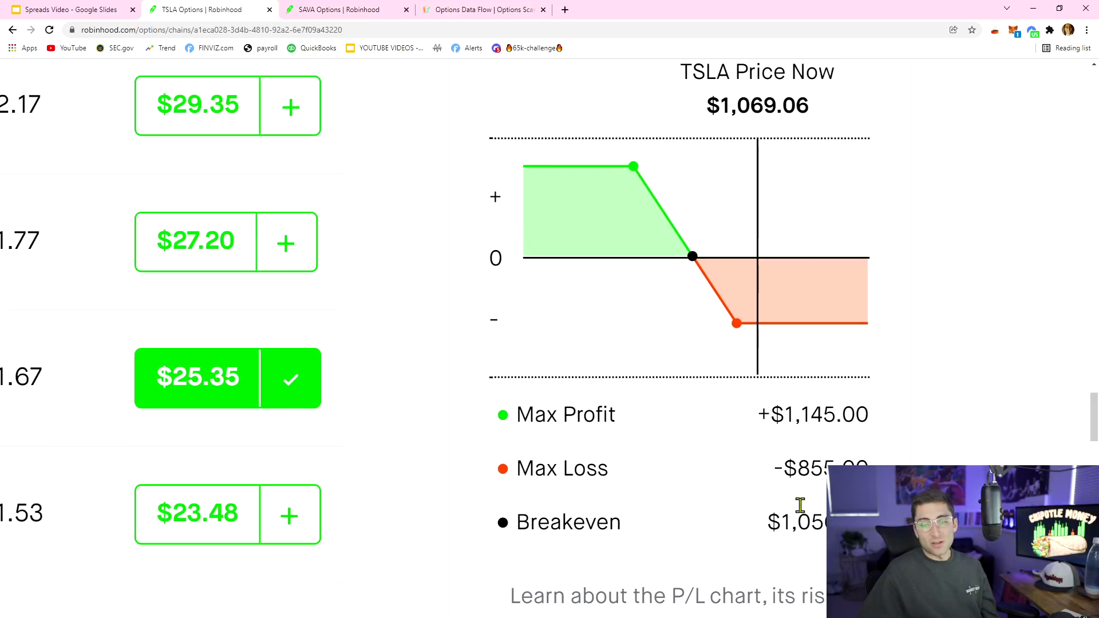
{"action": "scroll", "coordinate": [803, 512], "scroll_direction": "down", "scroll_amount": 1}
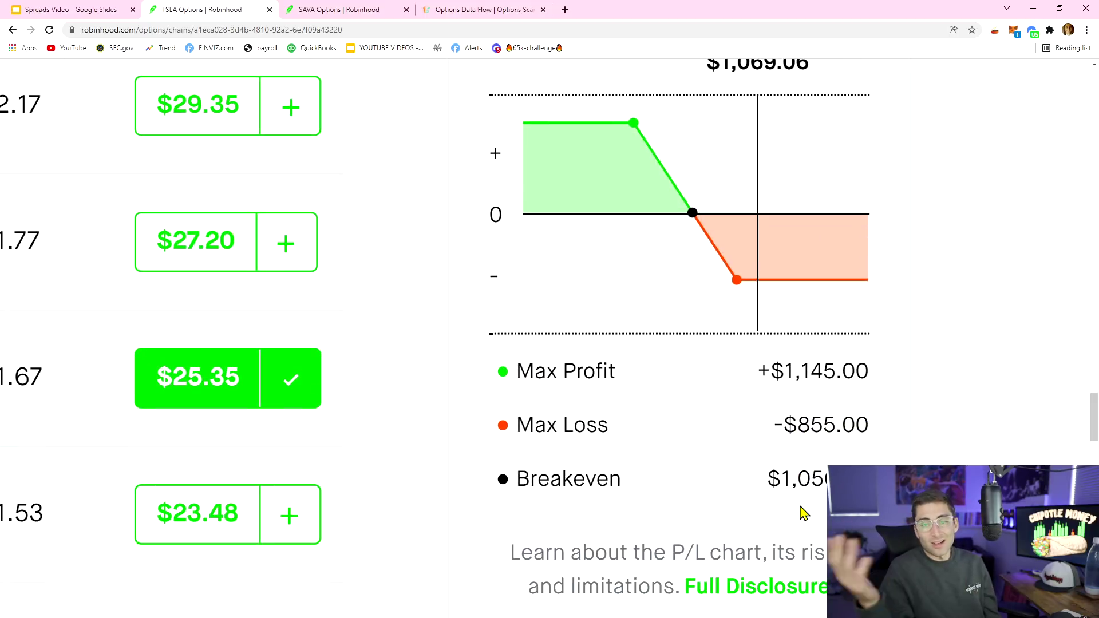
{"action": "scroll", "coordinate": [800, 512], "scroll_direction": "down", "scroll_amount": 5}
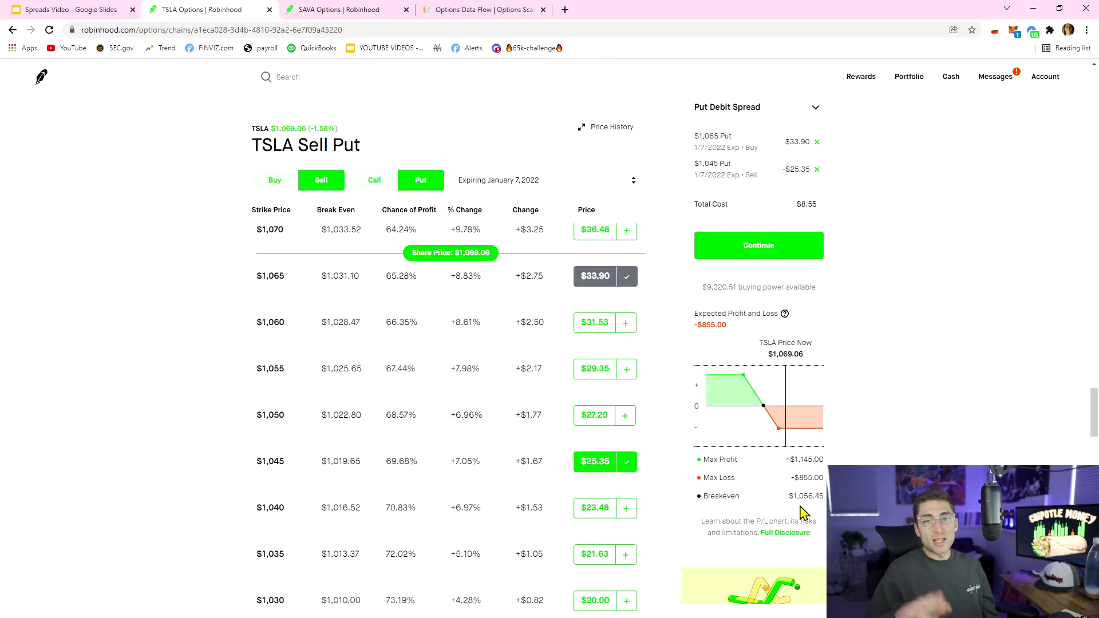
Step: Switch to the Spreads Video presentation in Google Slides, start the slideshow and show the Advanced Spread Strats slide about the sold lower call
{"action": "left_click", "coordinate": [433, 8]}
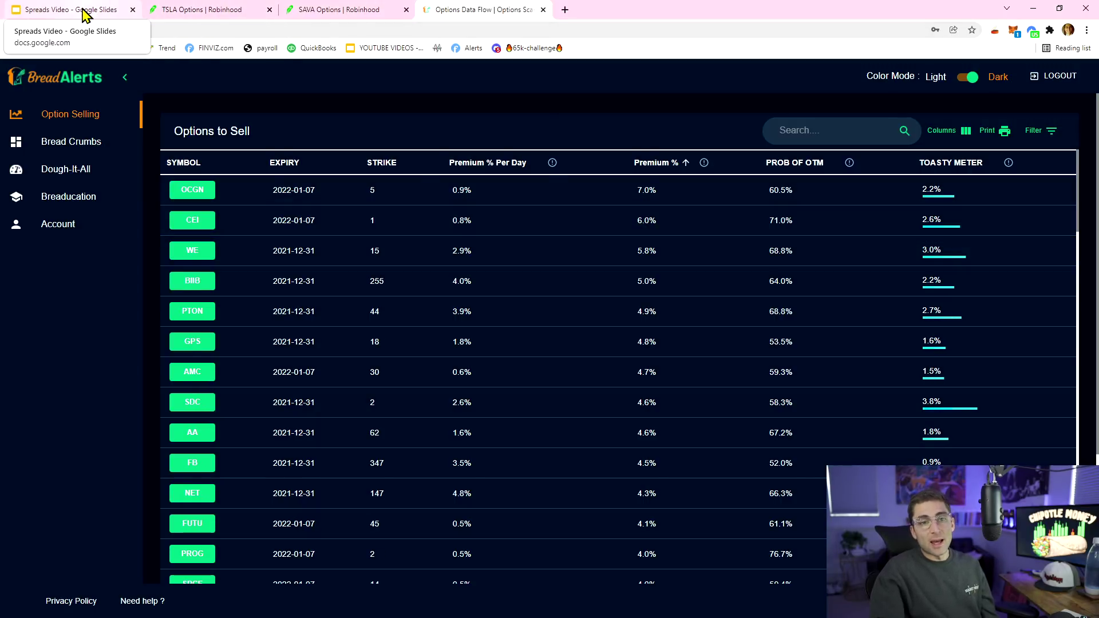
{"action": "left_click", "coordinate": [66, 10]}
{"action": "left_click", "coordinate": [943, 81]}
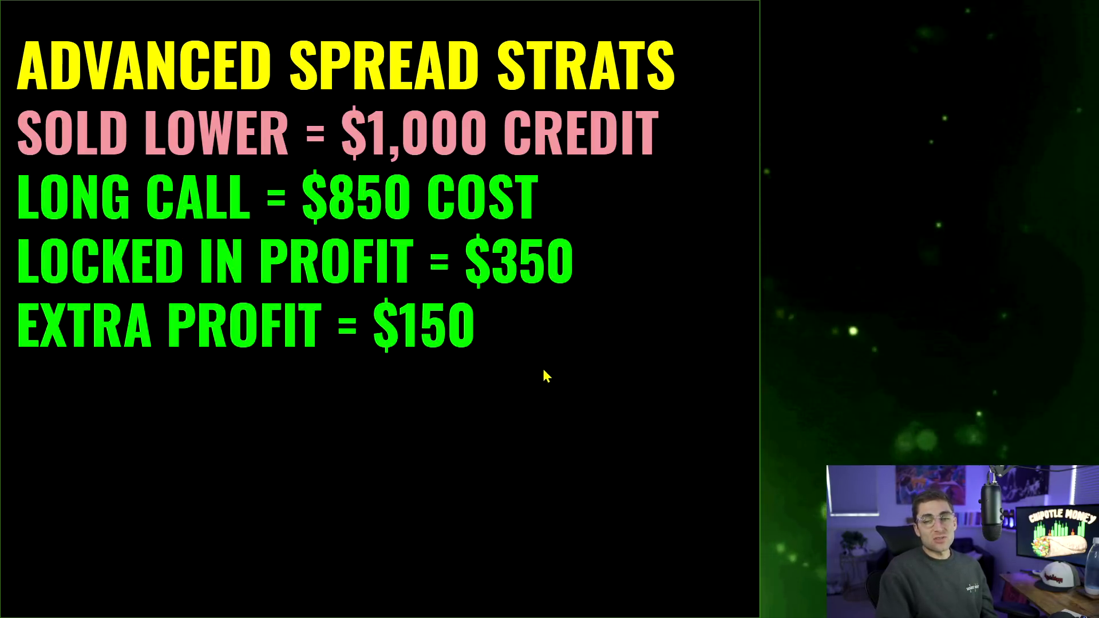
{"action": "left_click", "coordinate": [515, 450]}
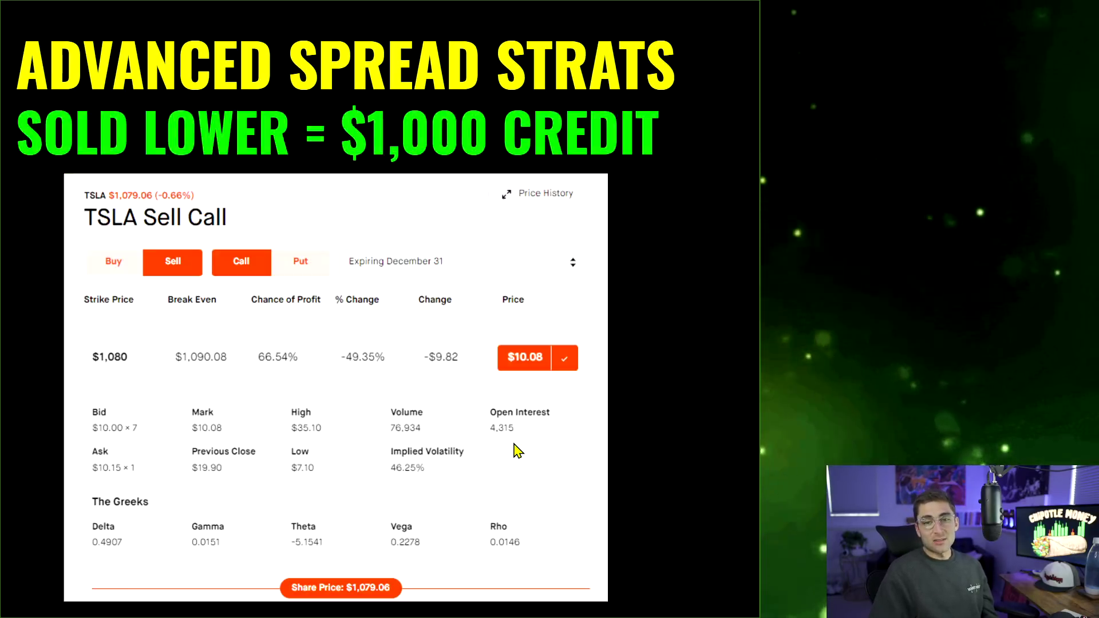